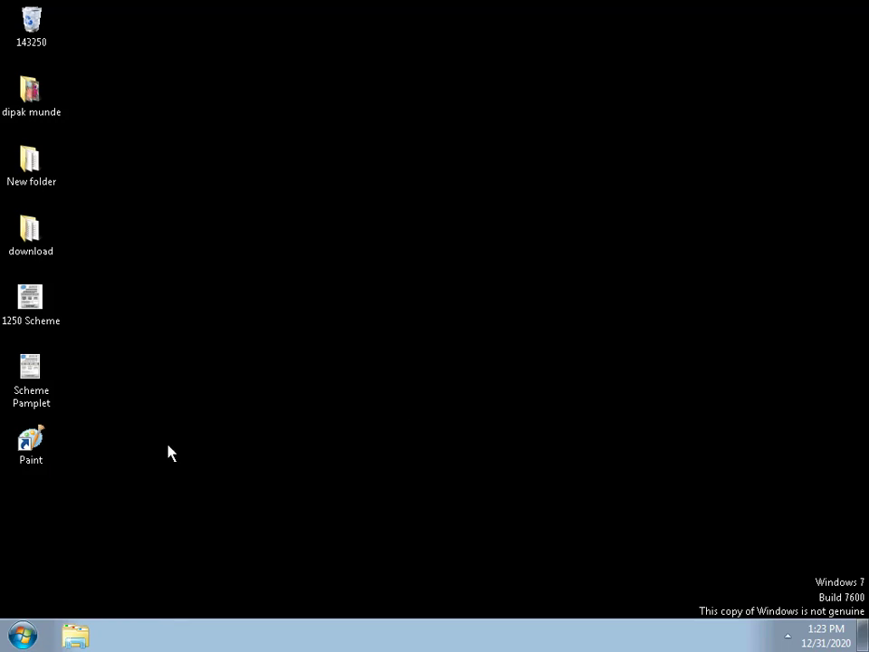
Step: Launch Excel 2013 from the Windows 7 Start menu and close the Office activation wizard
click(25, 634)
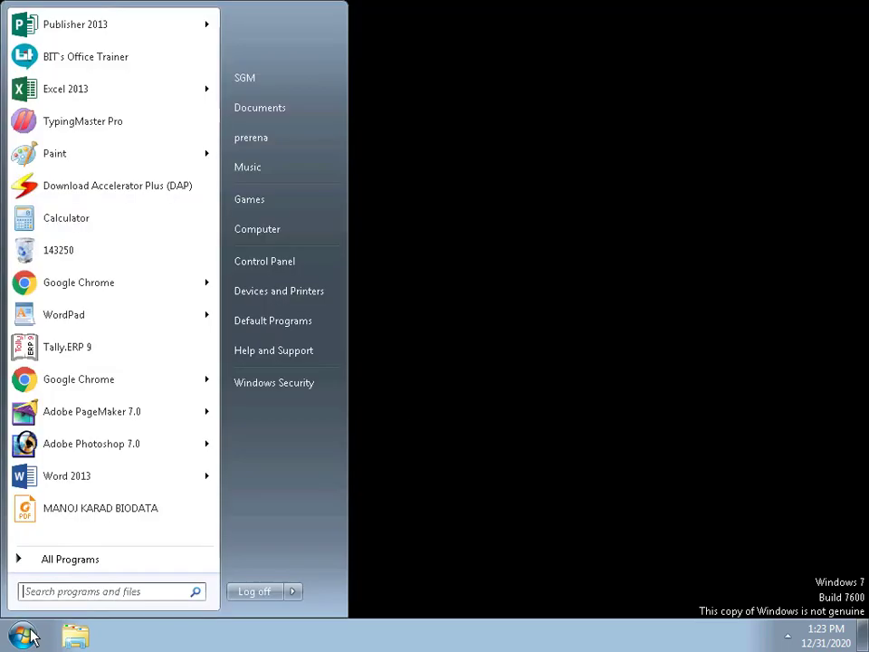
click(80, 97)
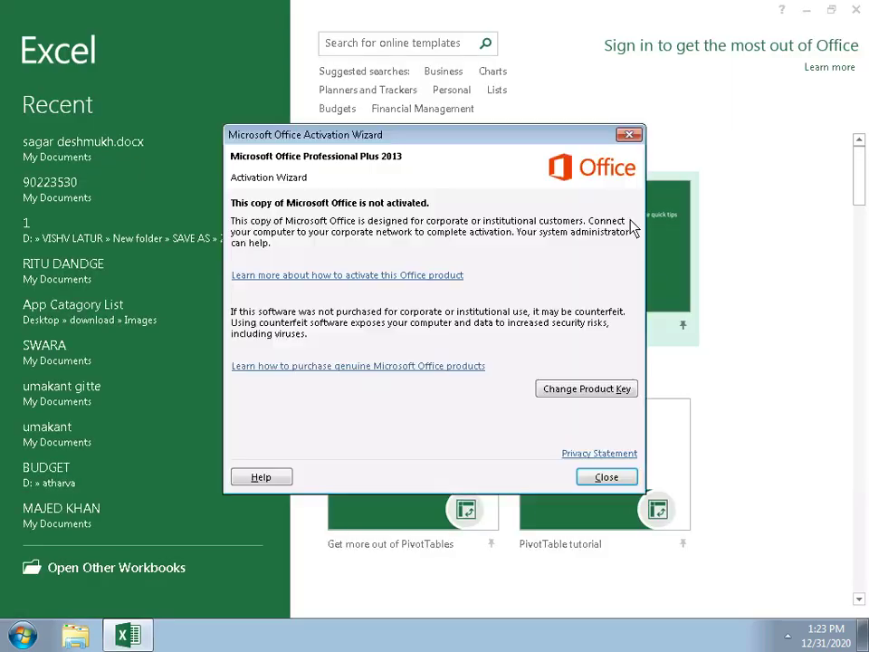
click(626, 135)
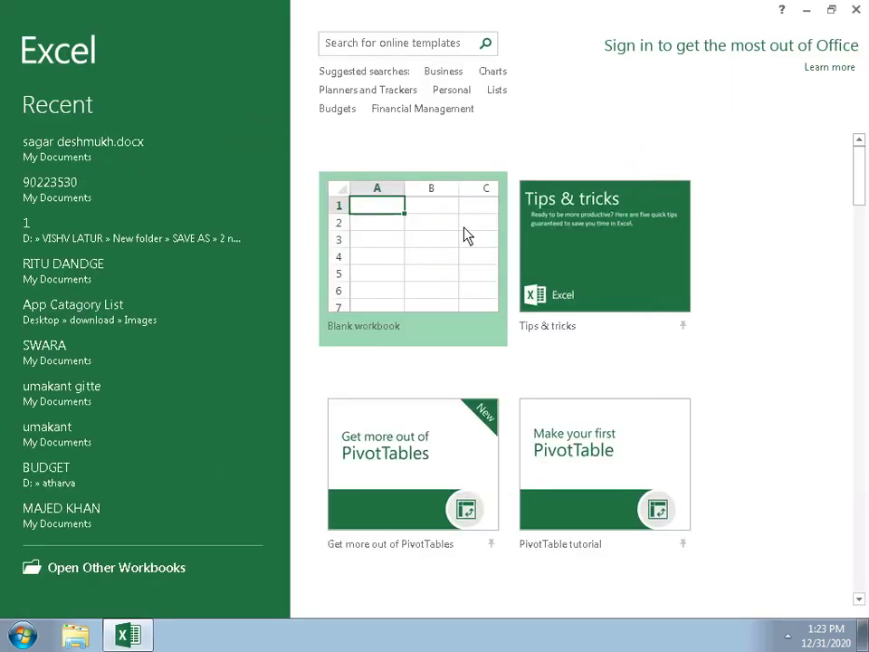
Step: Create a blank workbook and merge and centre cells A1:H3 for the title
click(398, 291)
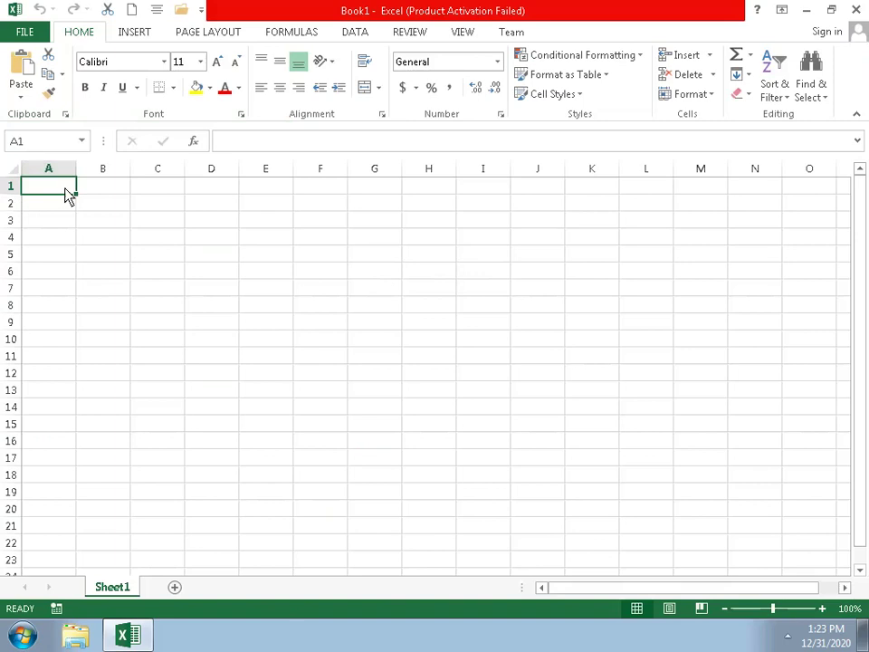
mouse_move(38, 185)
mouse_down()
mouse_move(79, 218)
mouse_move(146, 223)
mouse_move(287, 209)
mouse_up()
mouse_move(41, 185)
mouse_down()
mouse_move(70, 202)
mouse_move(71, 229)
mouse_move(212, 201)
mouse_move(408, 207)
mouse_move(425, 229)
mouse_up()
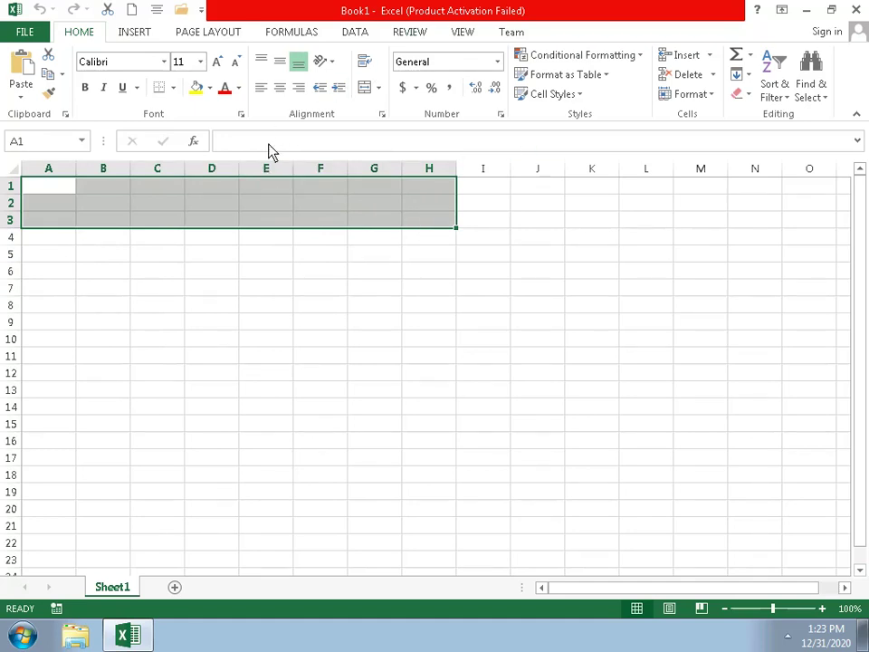
click(364, 87)
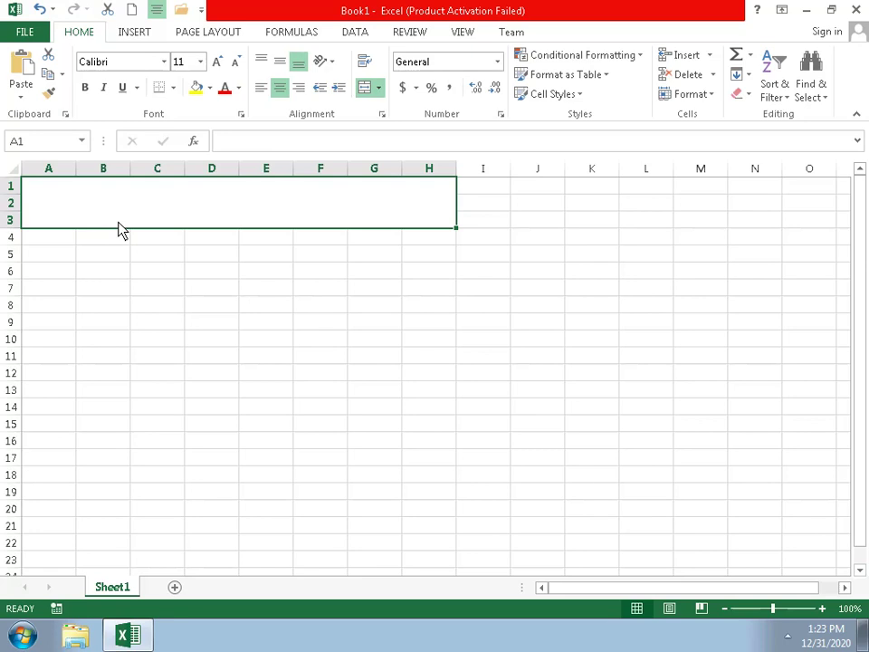
Step: Type 'NEW HIGH SCHOOL' into the merged A1:H3 cell, correcting the typos
text(N)
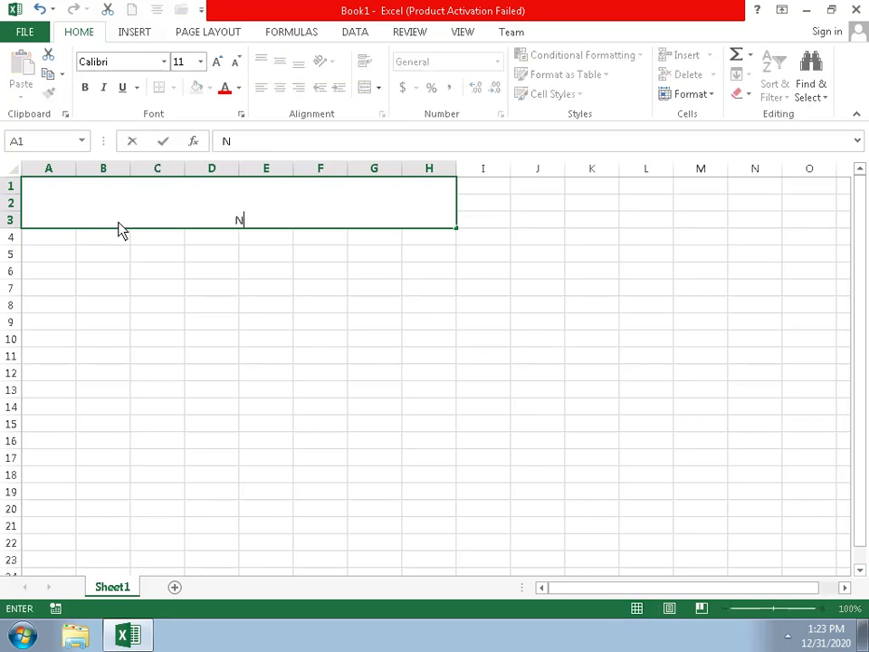
text(EW)
text( H)
text(I)
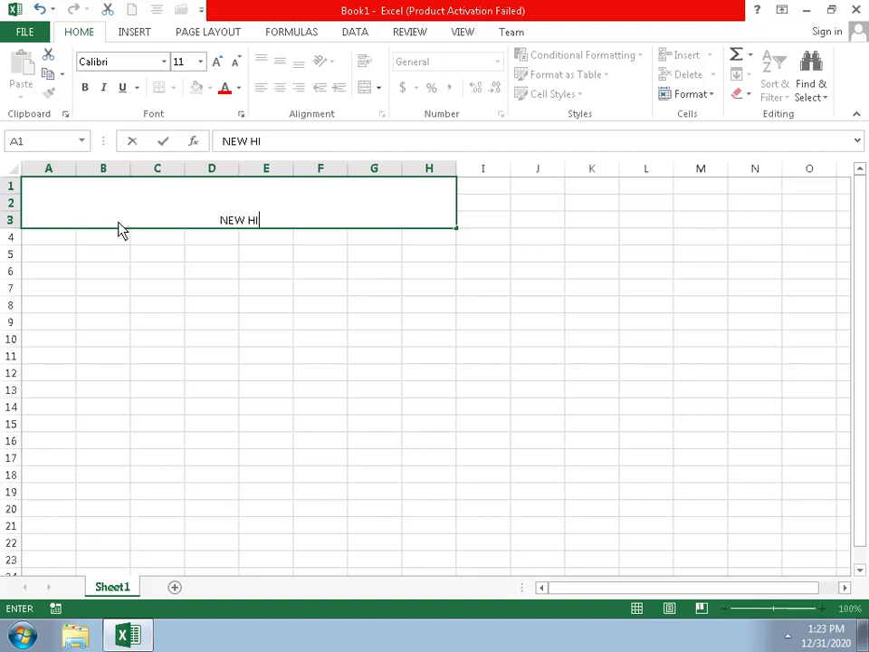
key(BackSpace)
text(GH)
key(BackSpace)
key(BackSpace)
text(I)
text(GH)
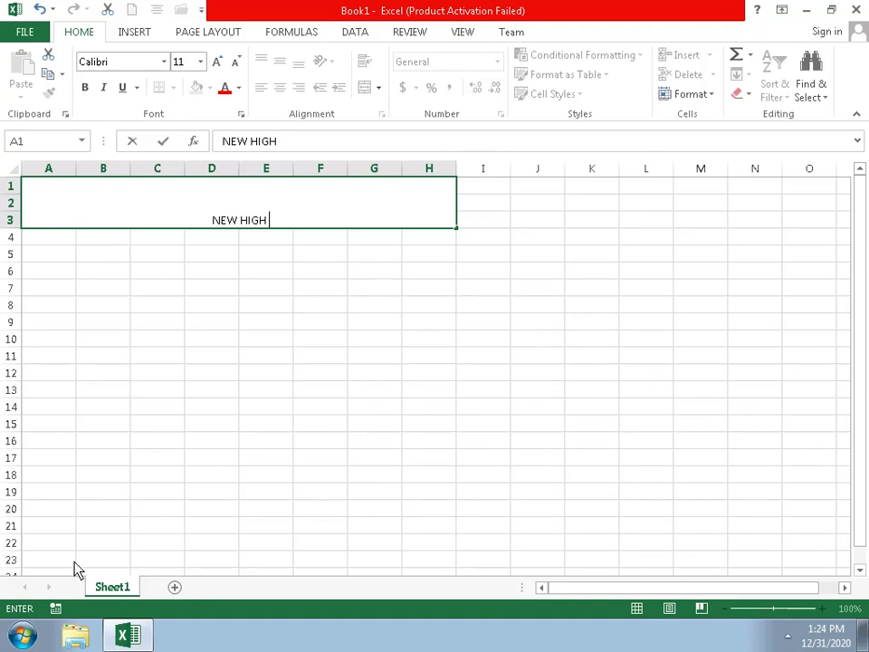
text(SCHOOLSSS)
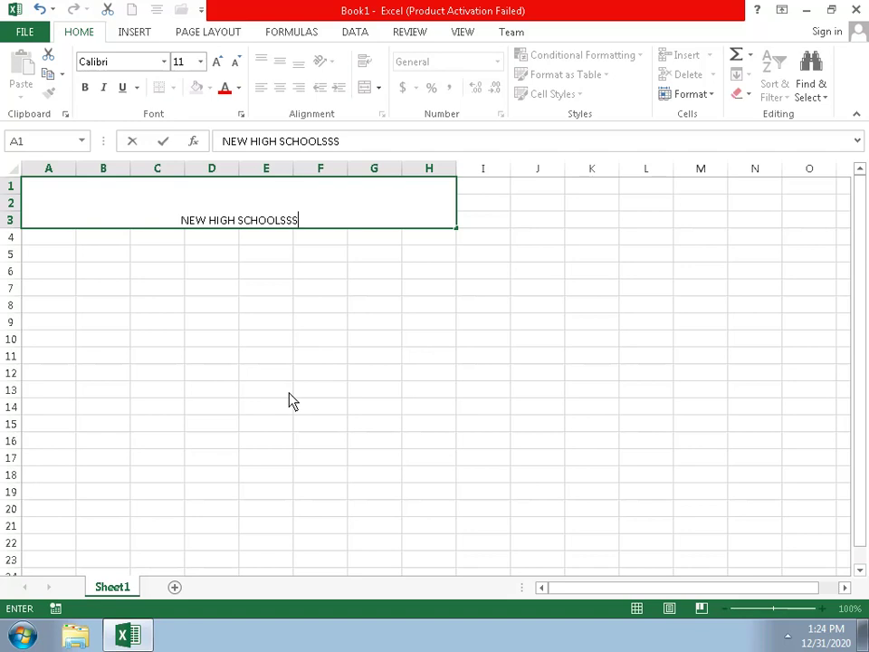
key(BackSpace)
key(BackSpace)
key(BackSpace)
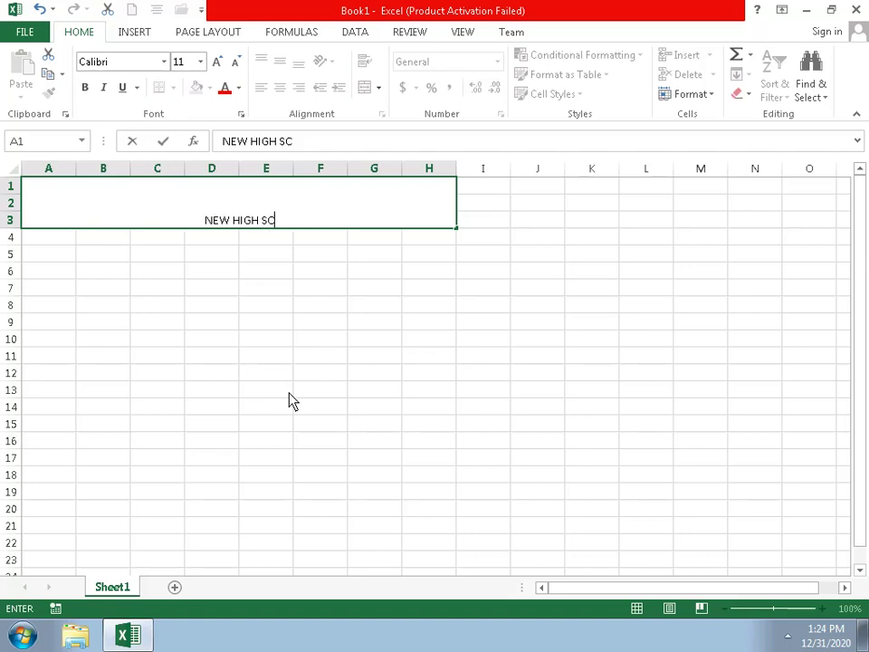
key(BackSpace)
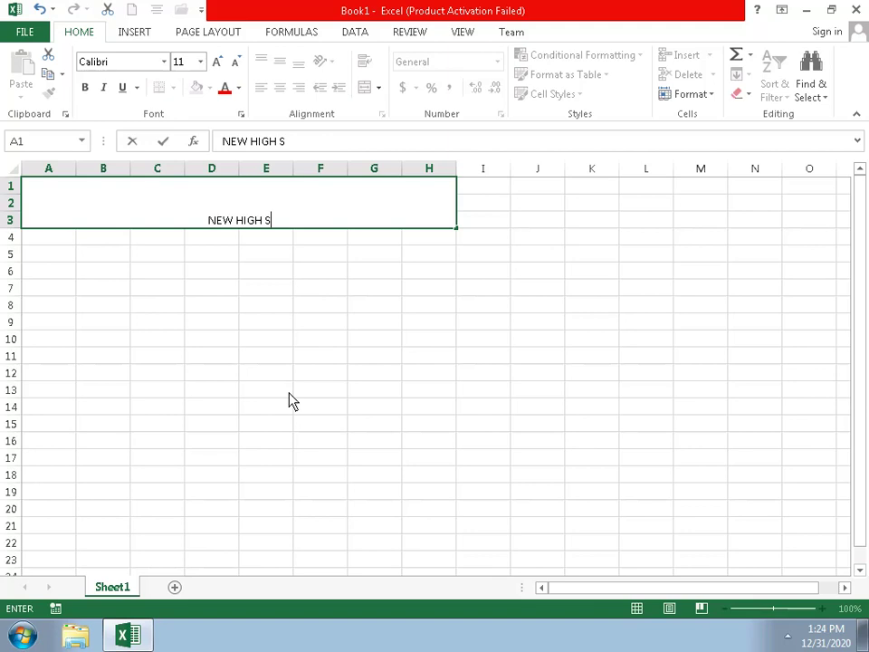
text(C)
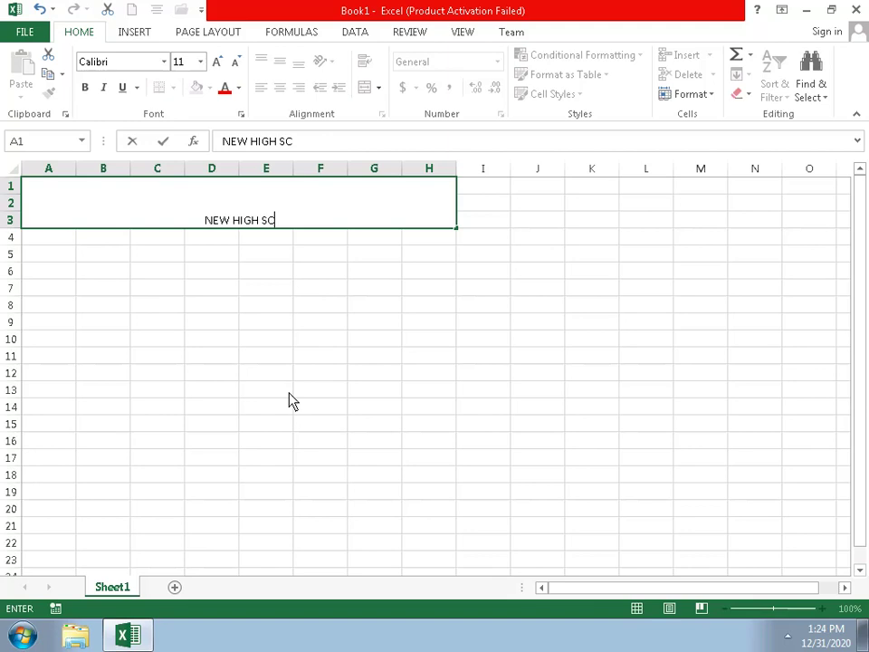
text(HOOL)
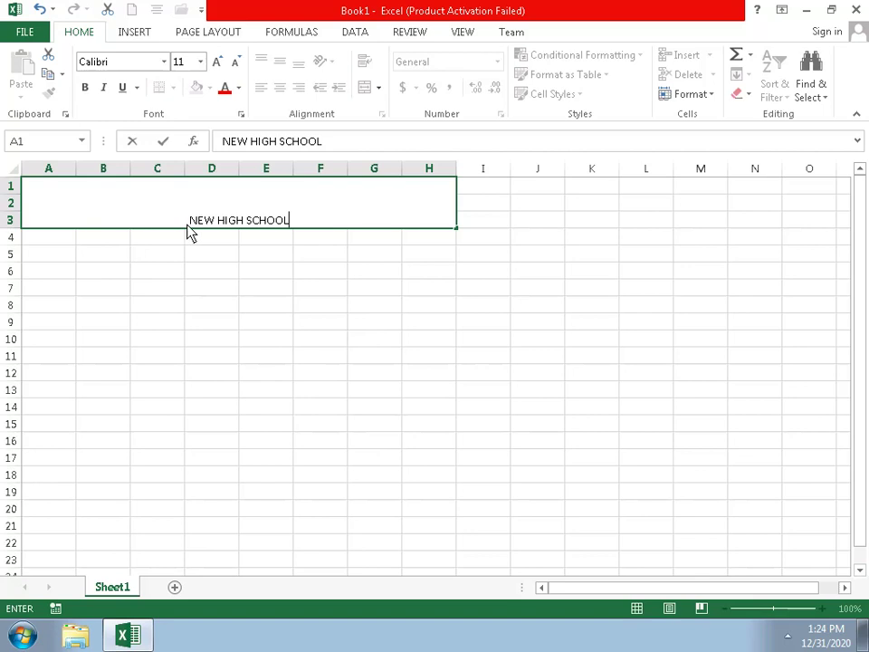
drag(188, 233, 324, 221)
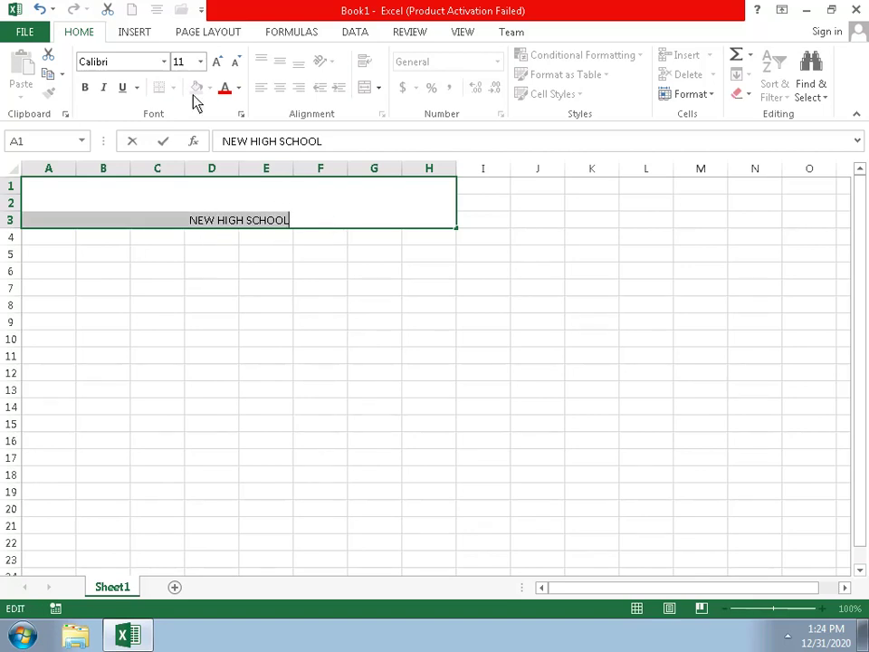
Step: Set the title text to font size 28
click(200, 61)
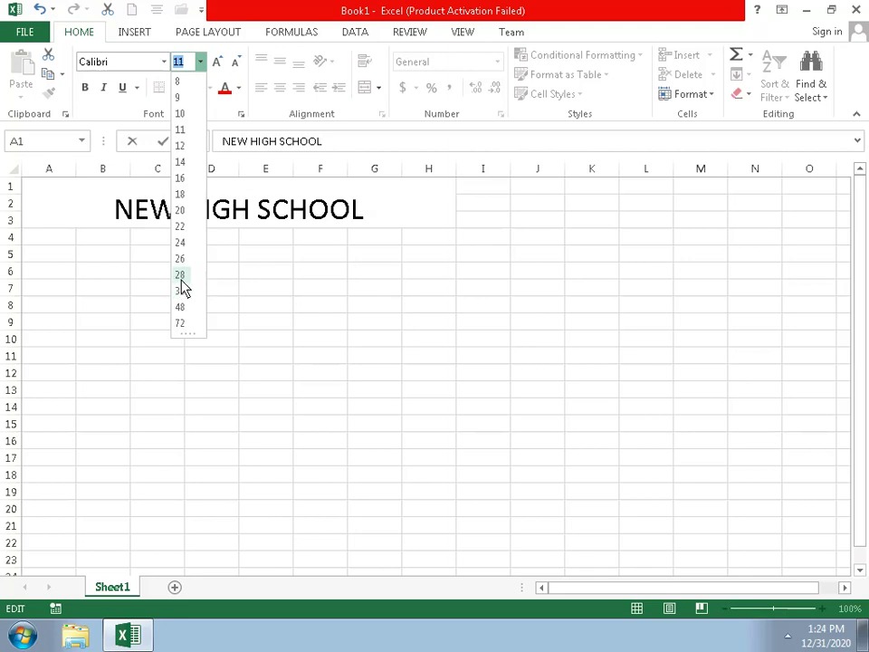
click(181, 277)
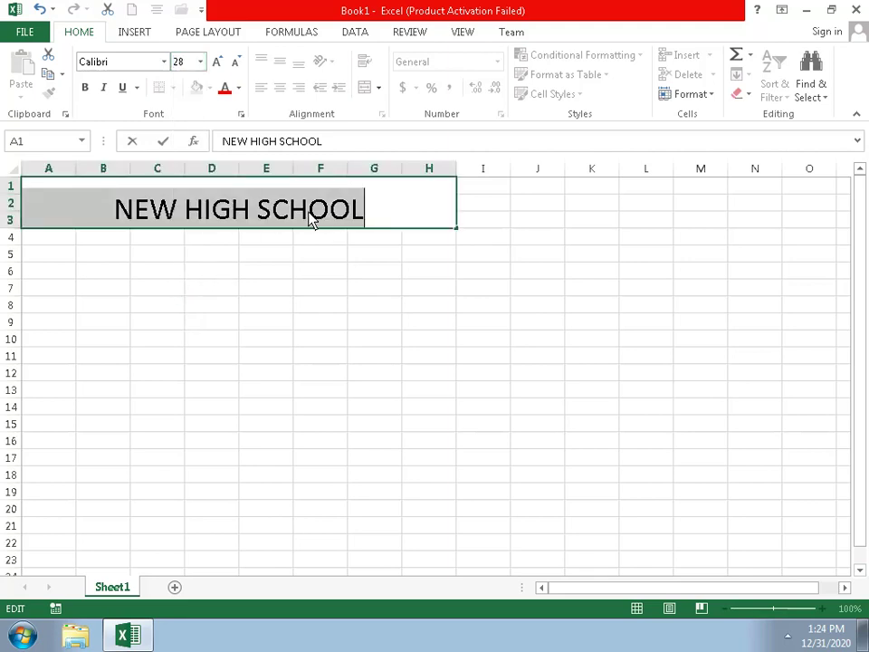
click(384, 225)
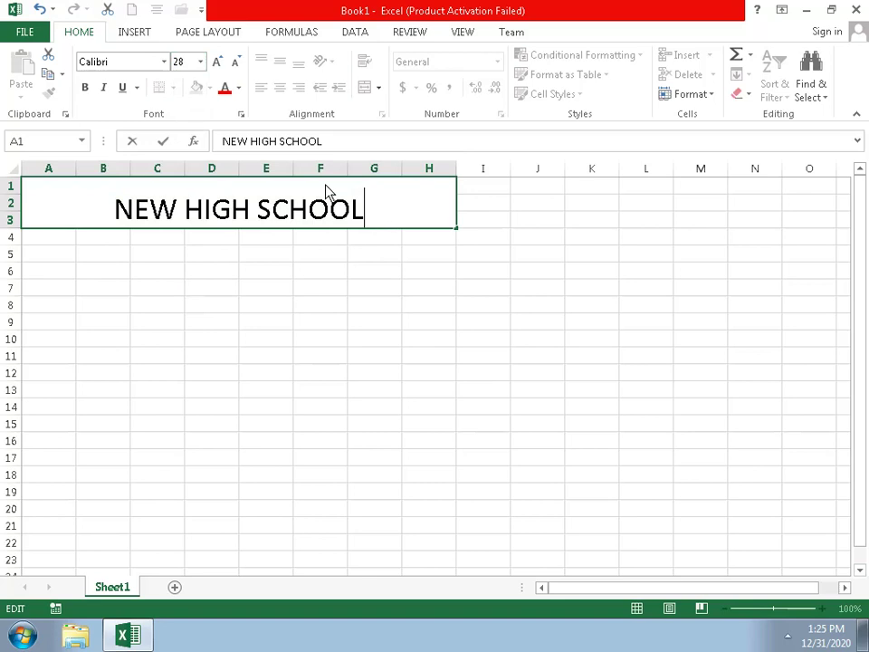
Step: Colour the NEW HIGH SCHOOL title text red
click(240, 90)
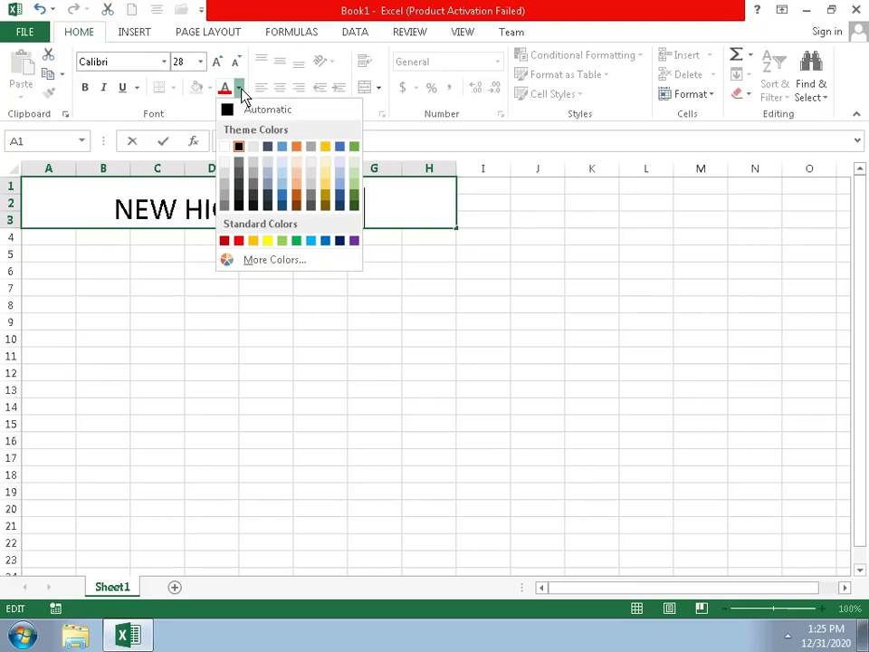
click(242, 246)
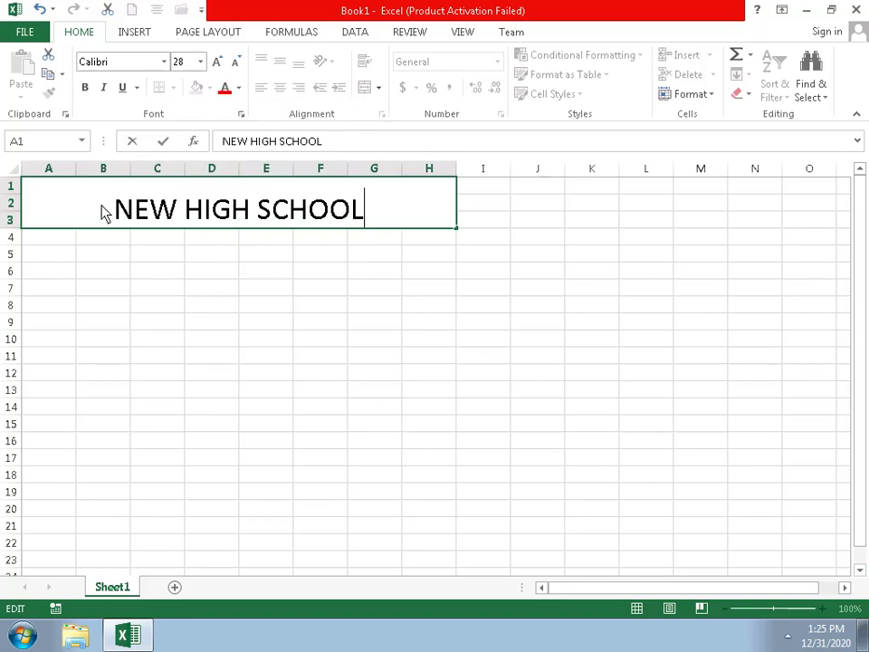
mouse_move(118, 217)
mouse_down()
mouse_move(193, 208)
mouse_move(350, 227)
mouse_up()
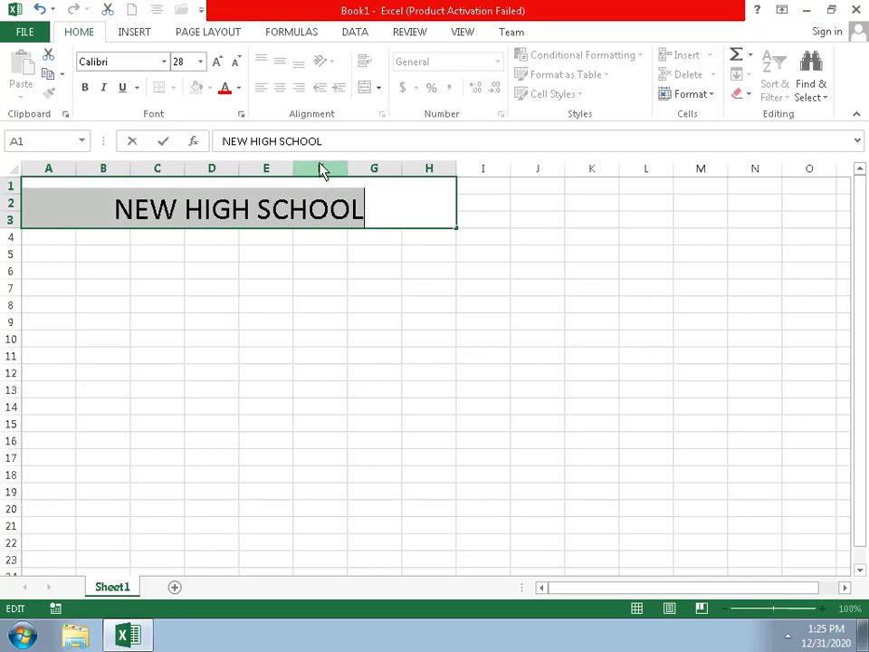
click(240, 88)
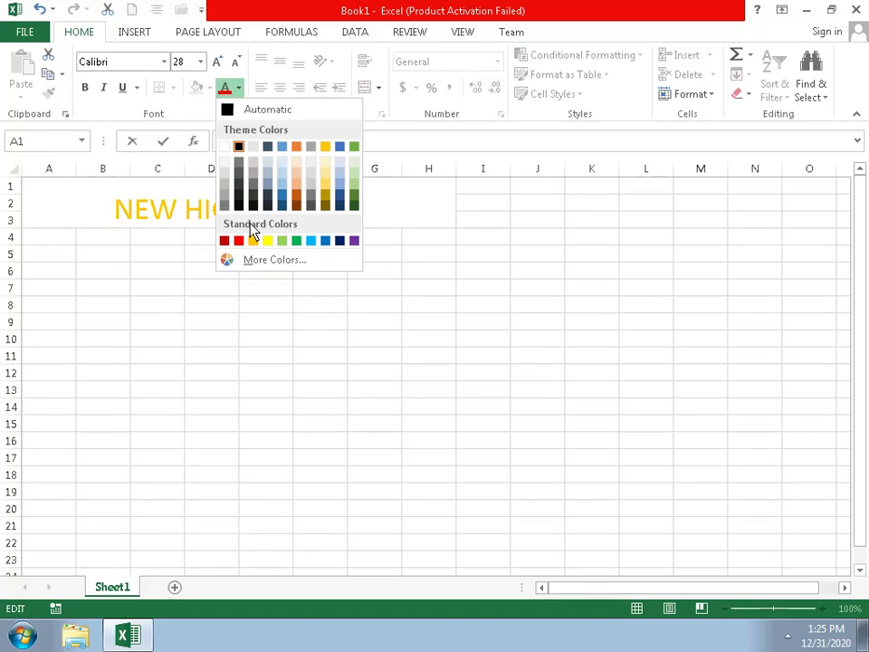
click(239, 241)
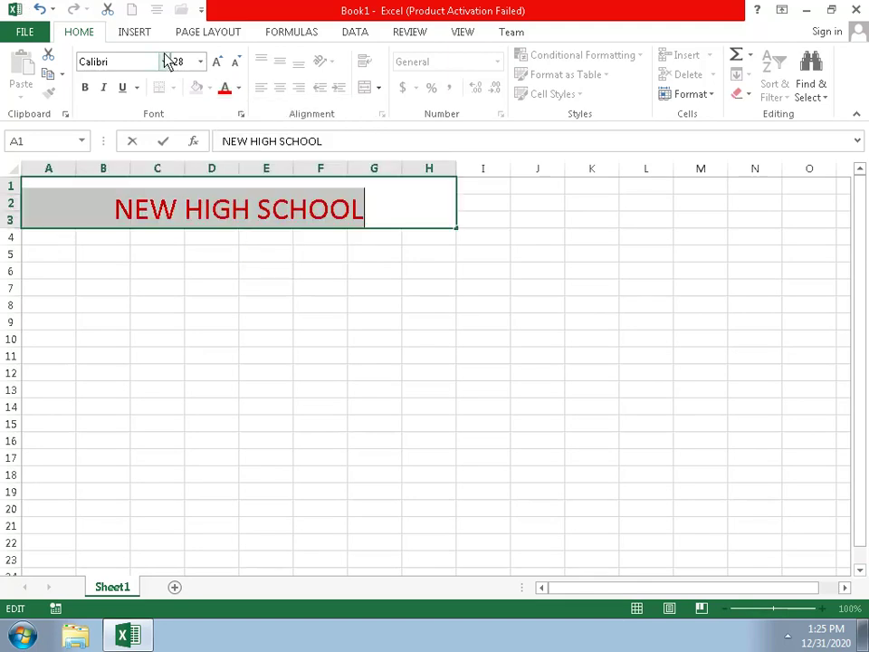
click(133, 33)
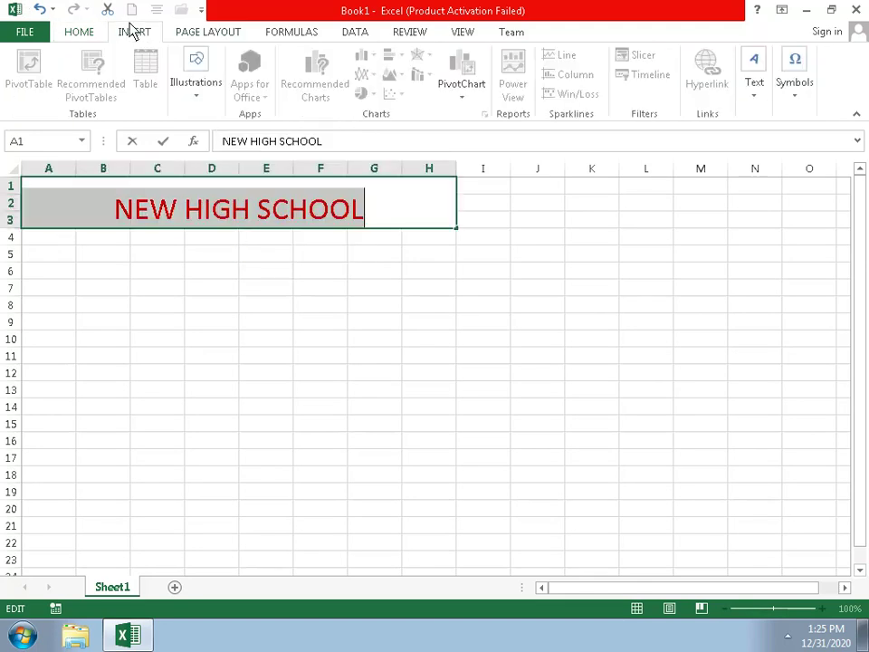
click(79, 36)
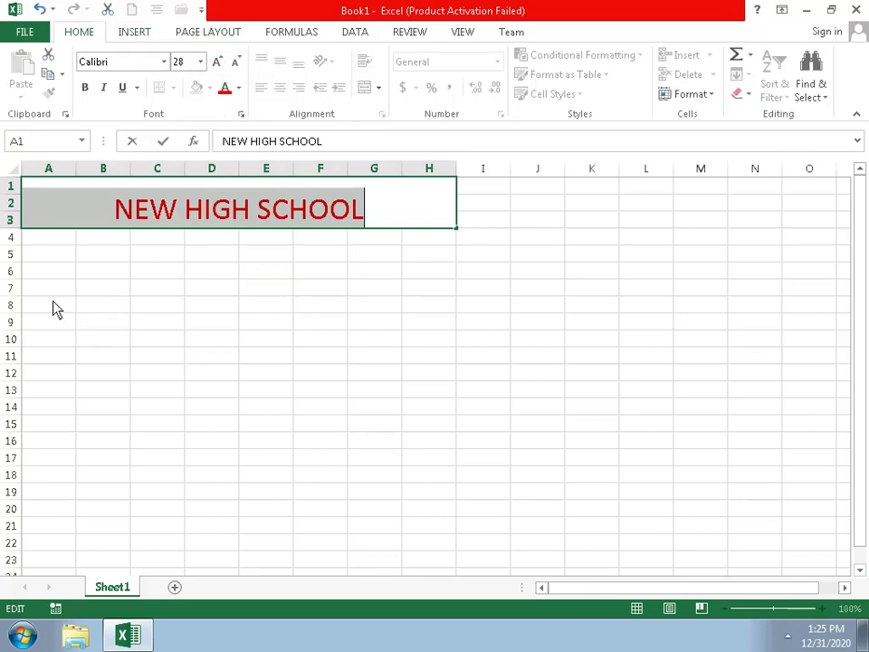
Step: Merge and centre A5:H6 and enter the subtitle 'EXAMINATION 2020'
mouse_move(58, 258)
mouse_down()
mouse_move(65, 275)
mouse_move(413, 270)
mouse_up()
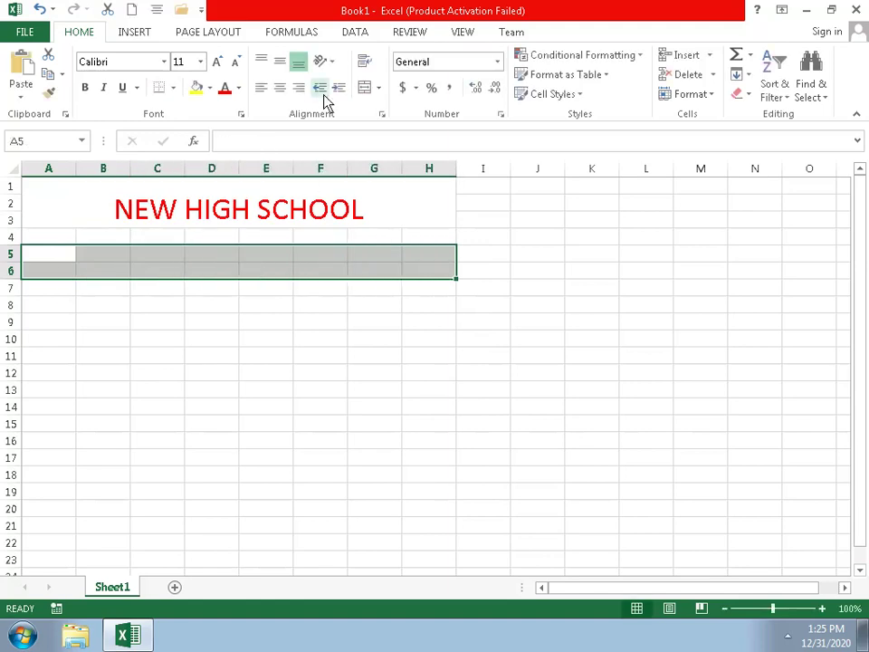
click(366, 88)
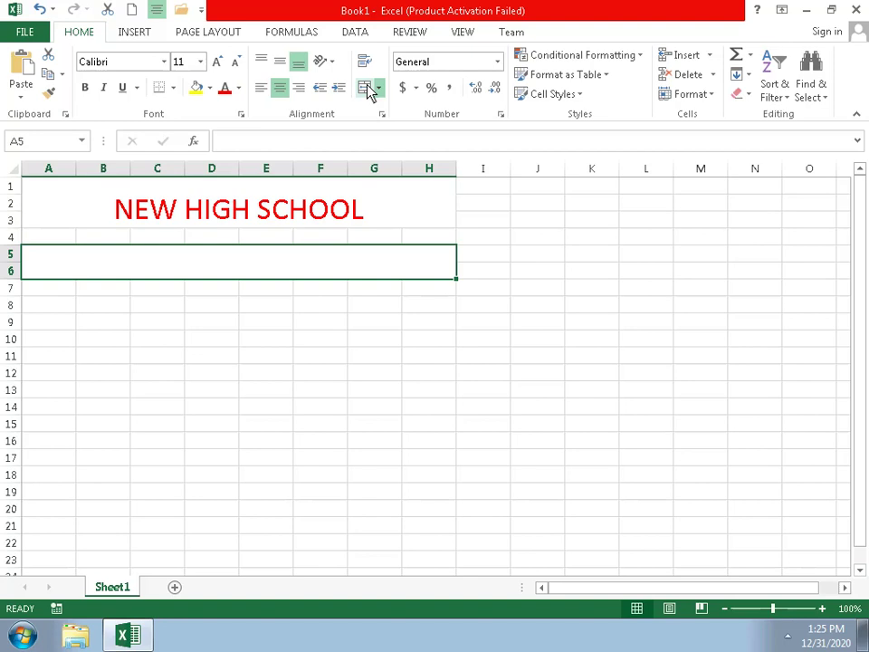
text(E)
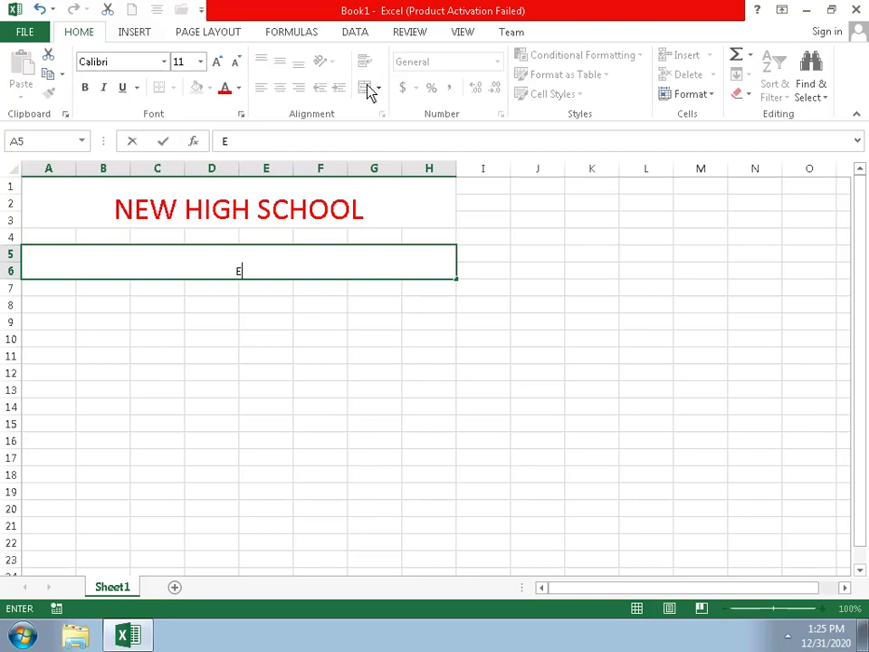
text(X)
text(AMI)
text(NATIO)
text(N)
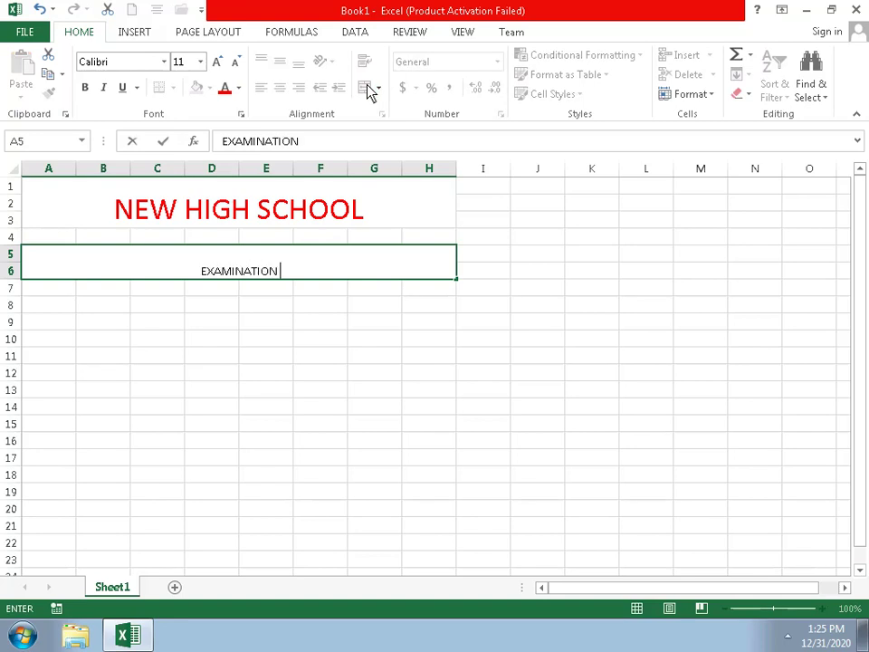
text( 202)
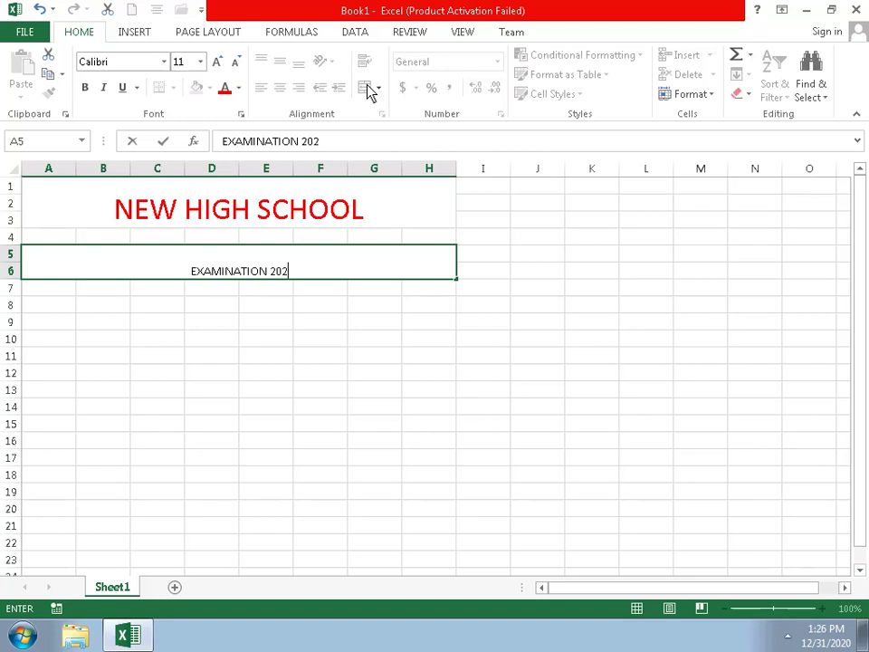
text(0)
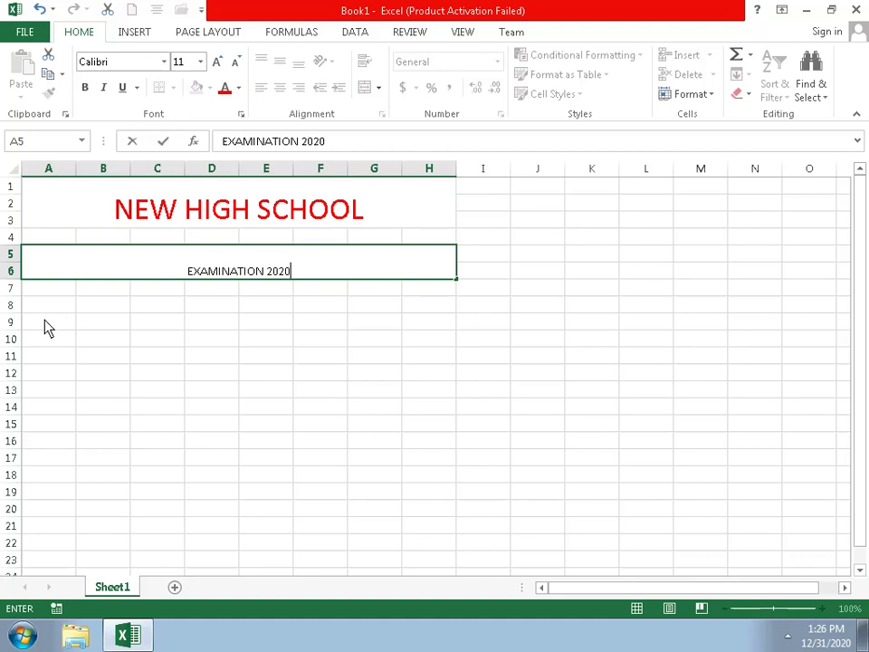
Step: Select cells A8:A9 and merge them into one centred cell
drag(39, 310, 50, 346)
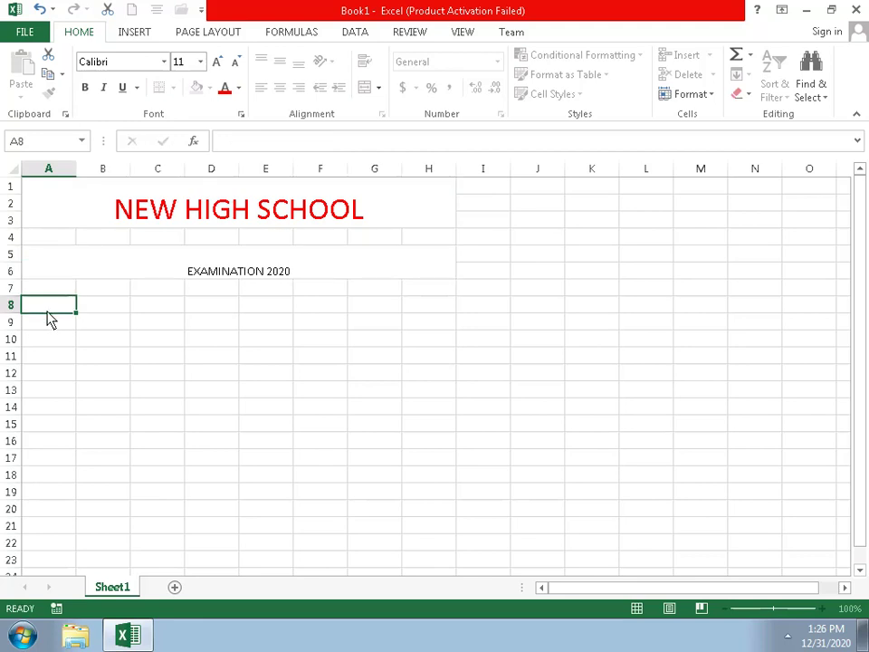
click(56, 324)
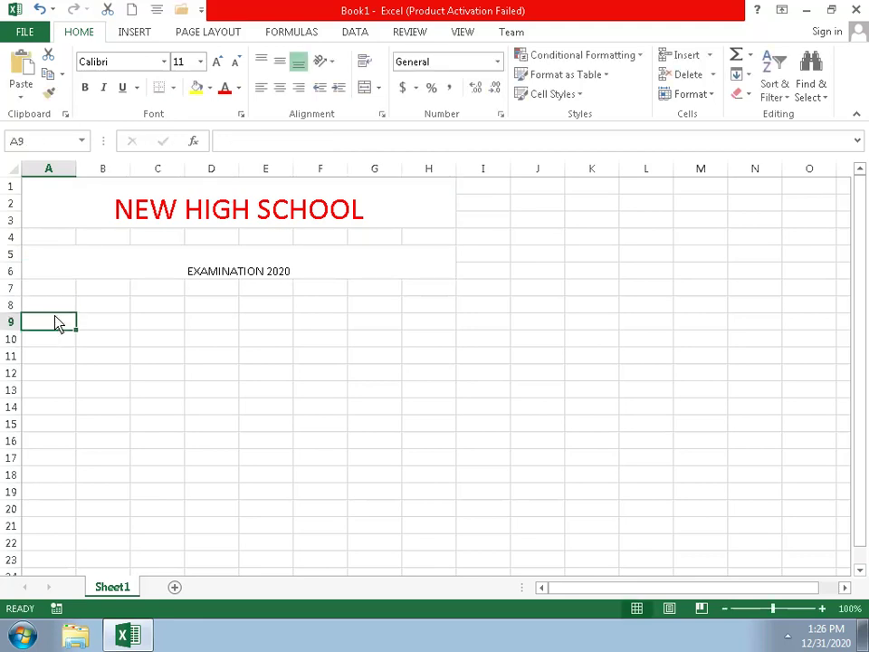
click(56, 312)
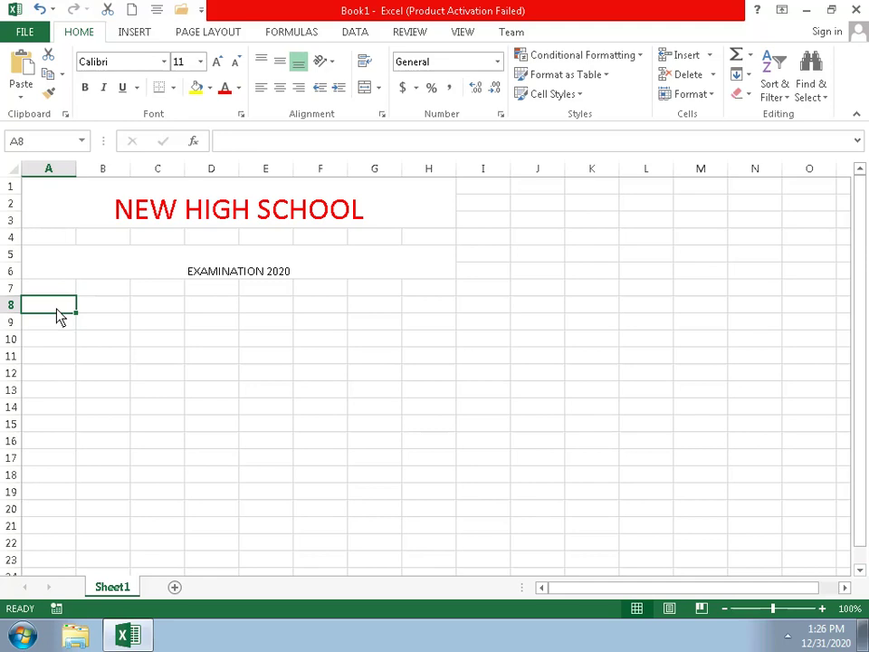
drag(56, 312, 58, 333)
drag(67, 333, 94, 331)
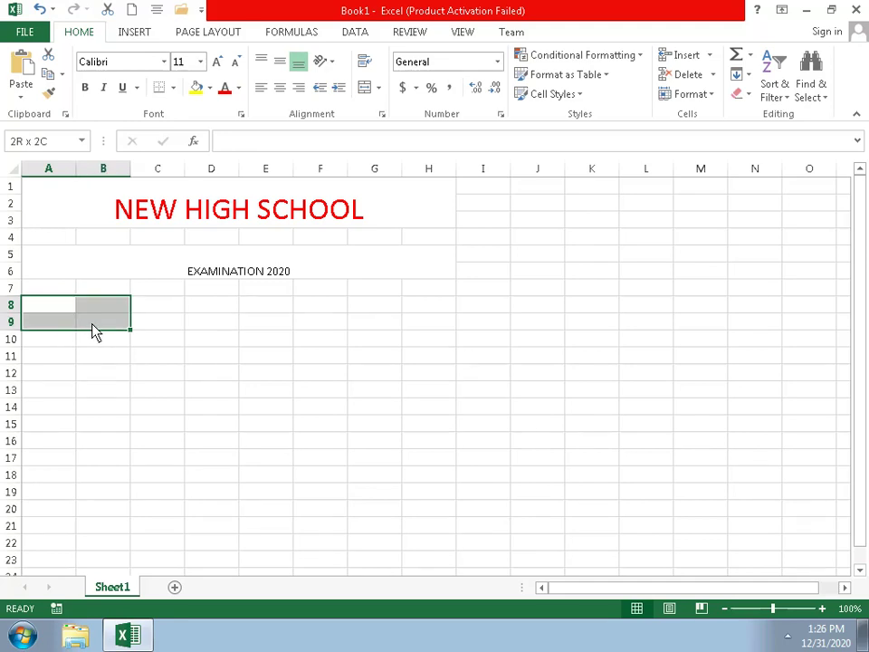
click(54, 312)
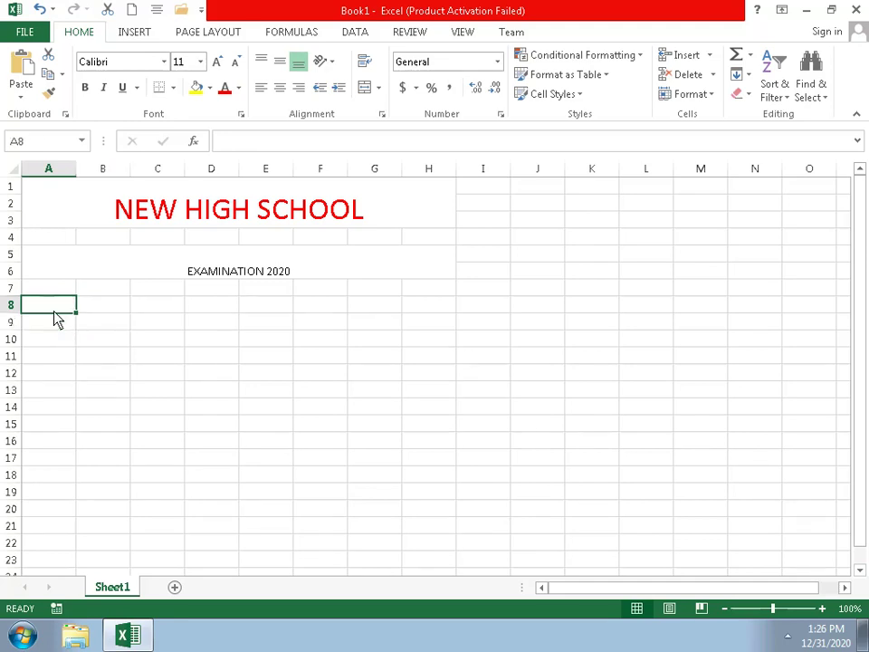
drag(53, 312, 66, 324)
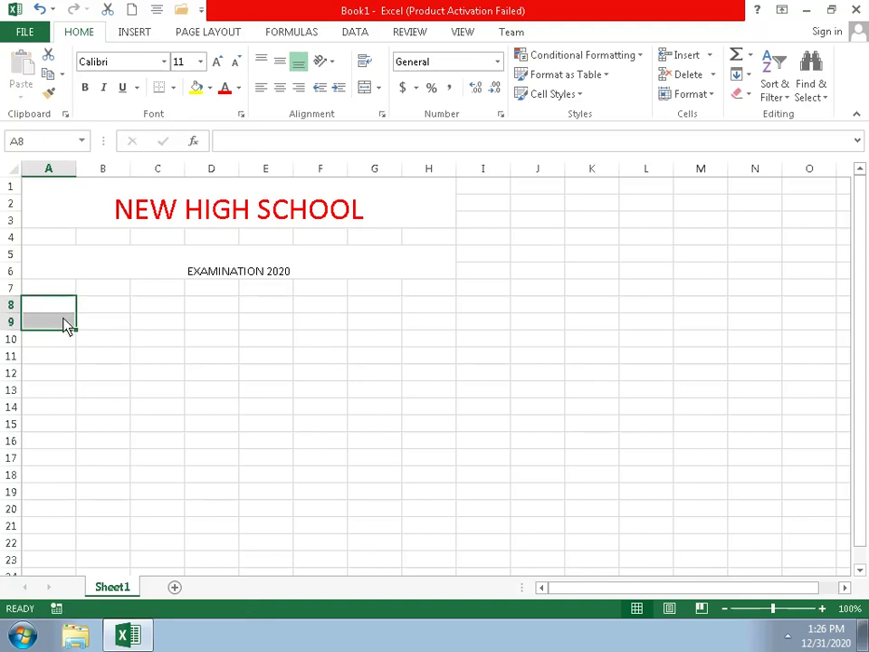
click(363, 88)
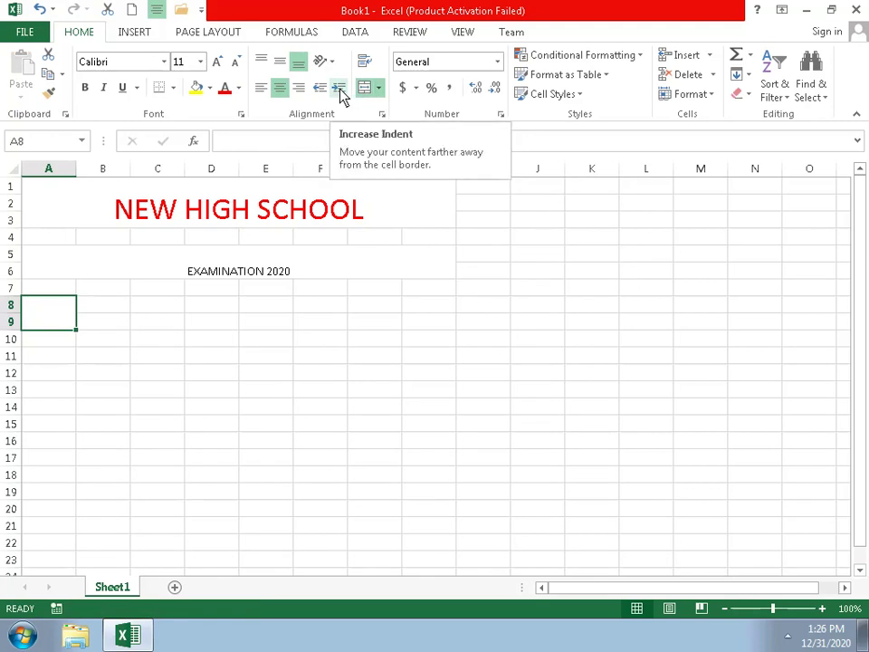
Step: Type the header 'ROLL NO' into the merged A8:A9 cell
text(ROLL )
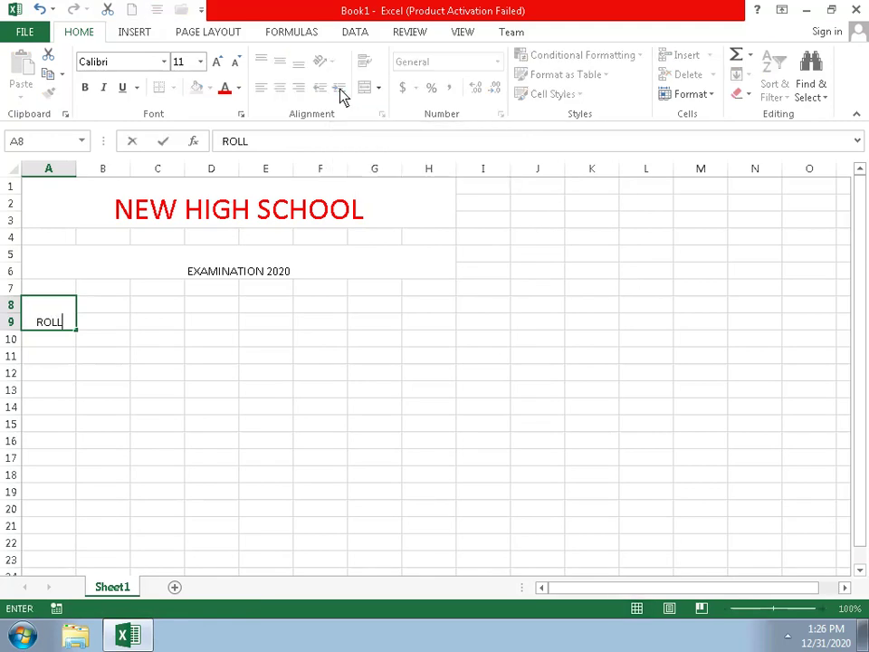
text(NA)
key(BackSpace)
text(O)
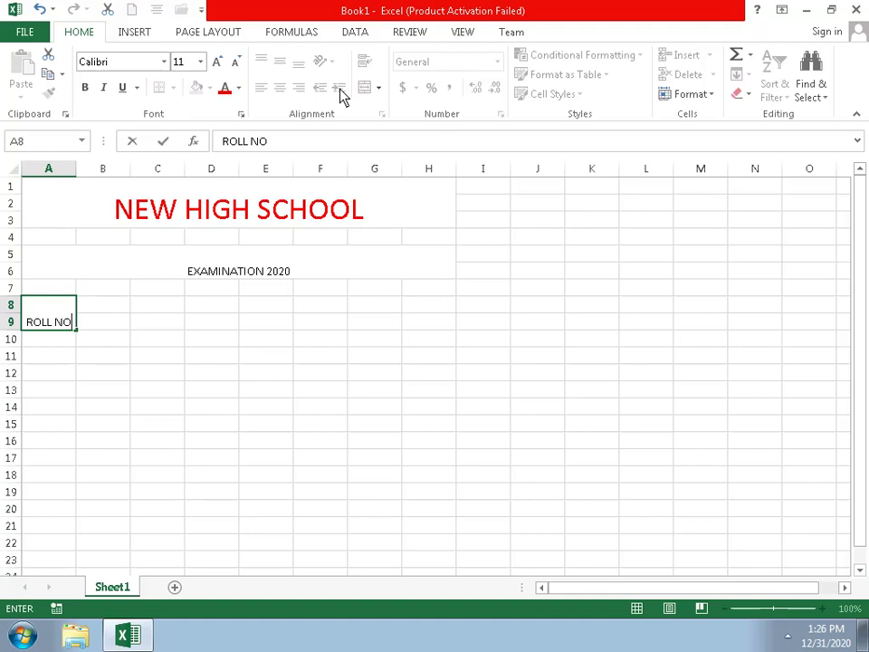
Step: Merge and centre B8:C9 and label it 'STUDANT NAME'
mouse_move(107, 304)
mouse_down()
mouse_move(119, 333)
mouse_move(134, 324)
mouse_move(150, 330)
mouse_up()
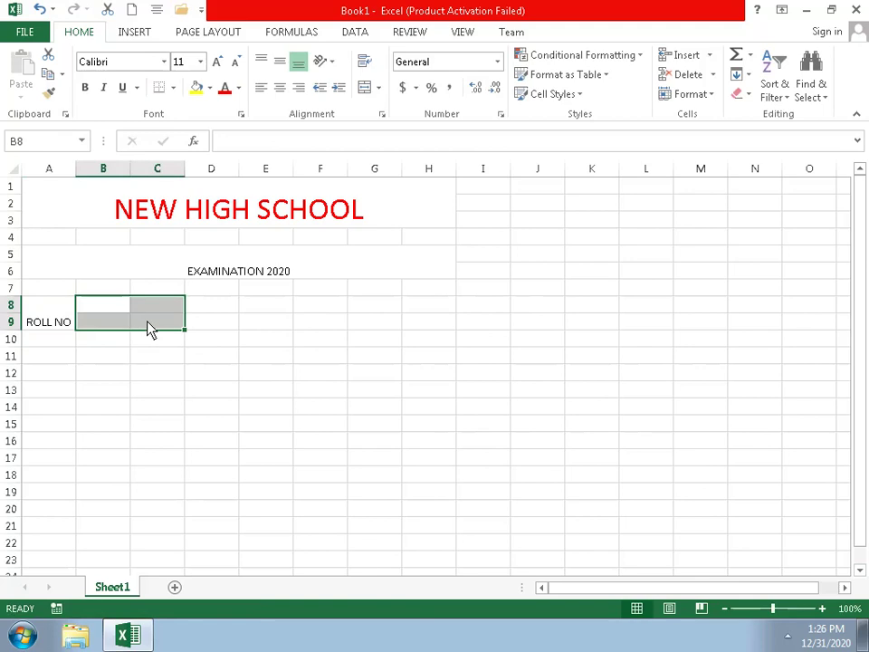
click(366, 88)
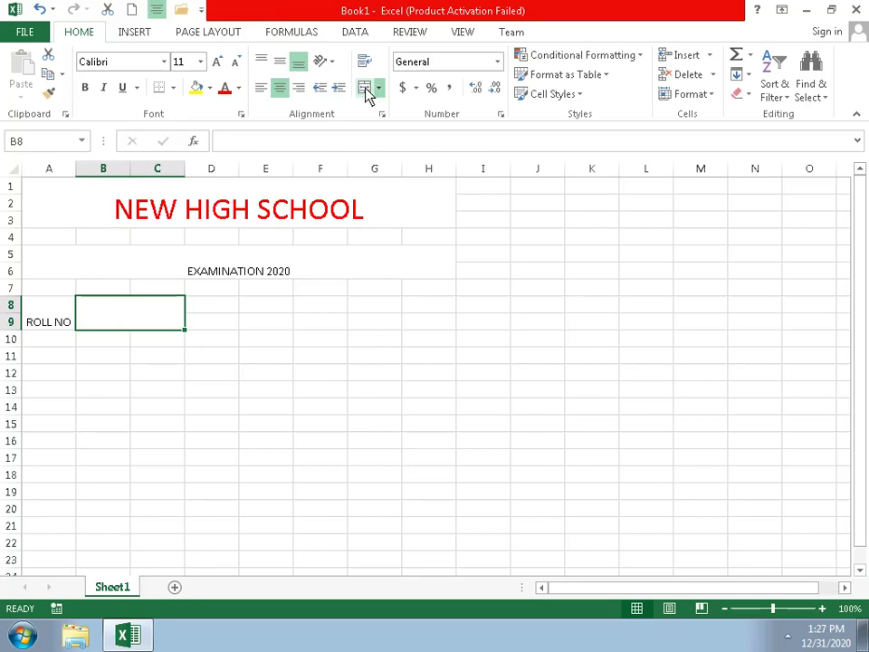
text(S)
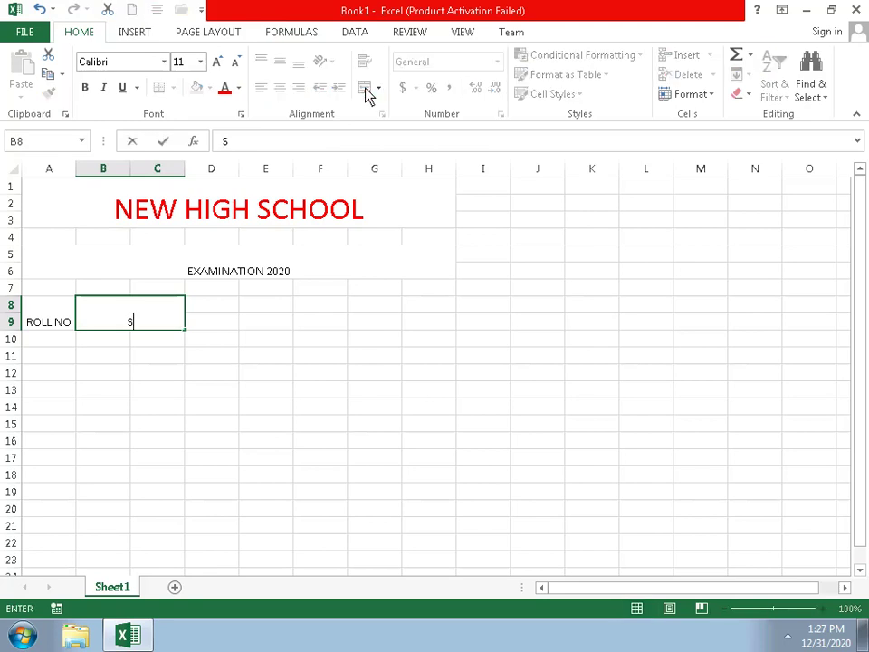
text(TU)
text(DANT )
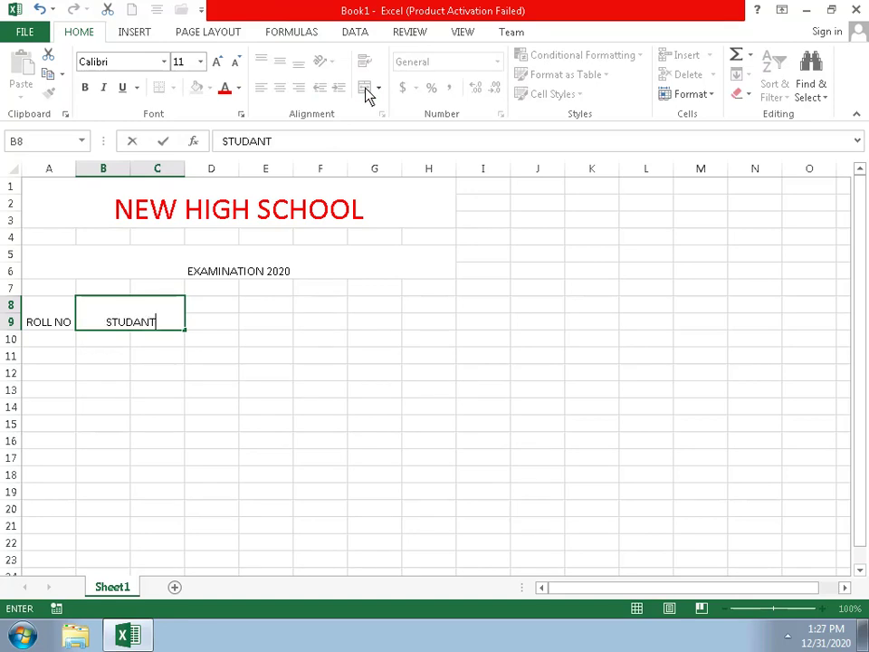
text(NA)
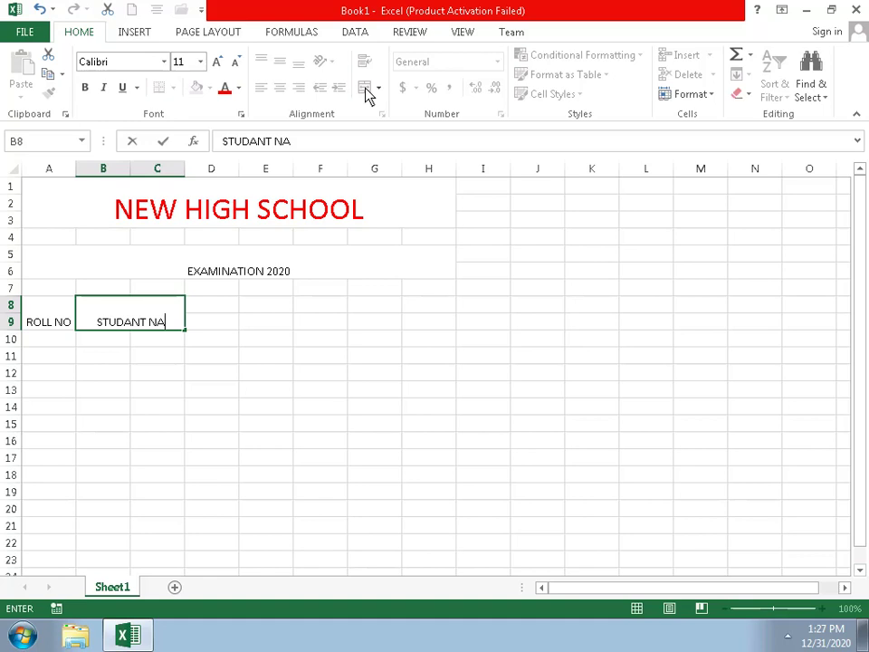
text(ME)
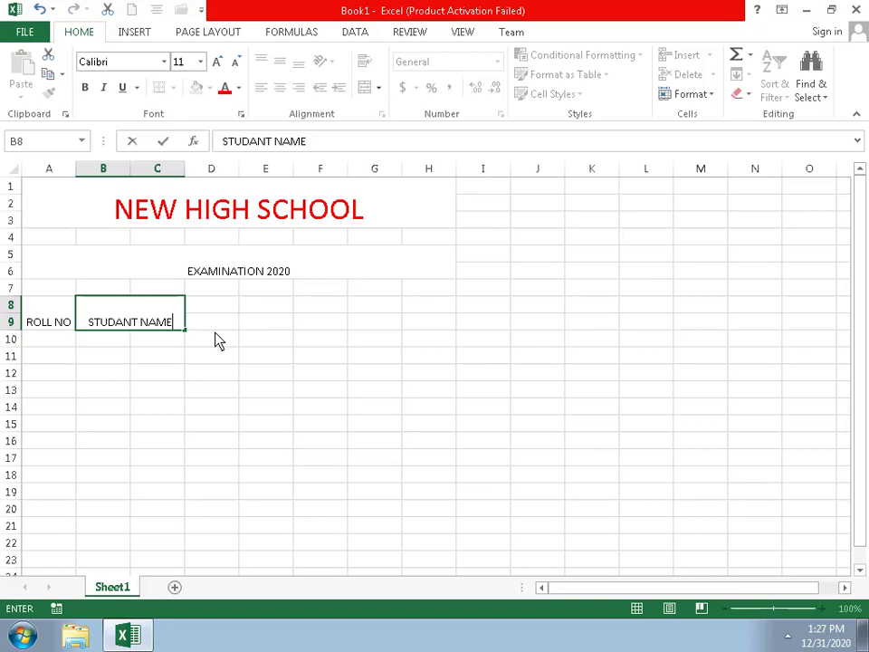
mouse_move(220, 305)
mouse_down()
mouse_move(394, 305)
mouse_move(404, 293)
mouse_up()
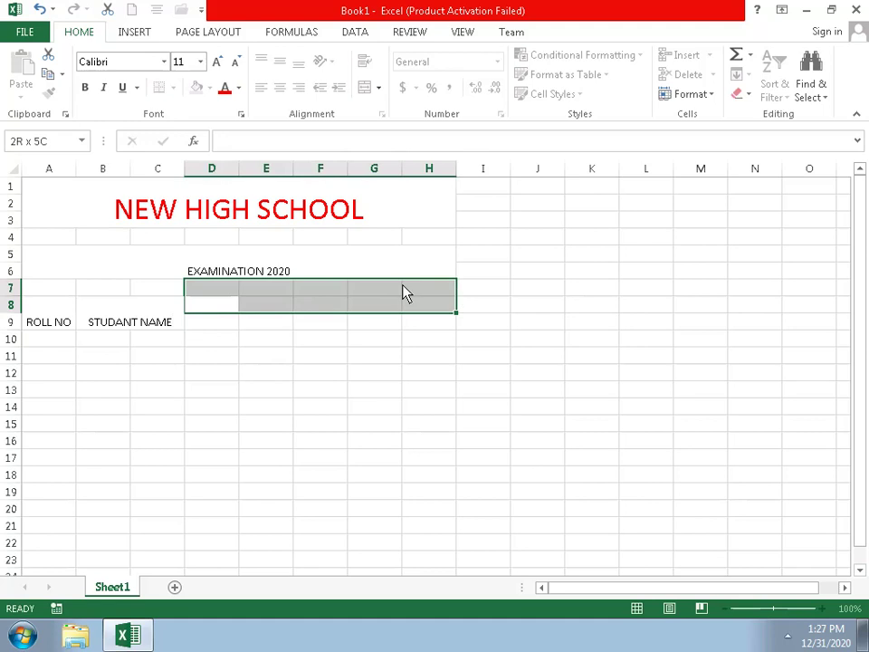
Step: Select D8 through I8 and merge them into one centred cell
drag(405, 292, 390, 315)
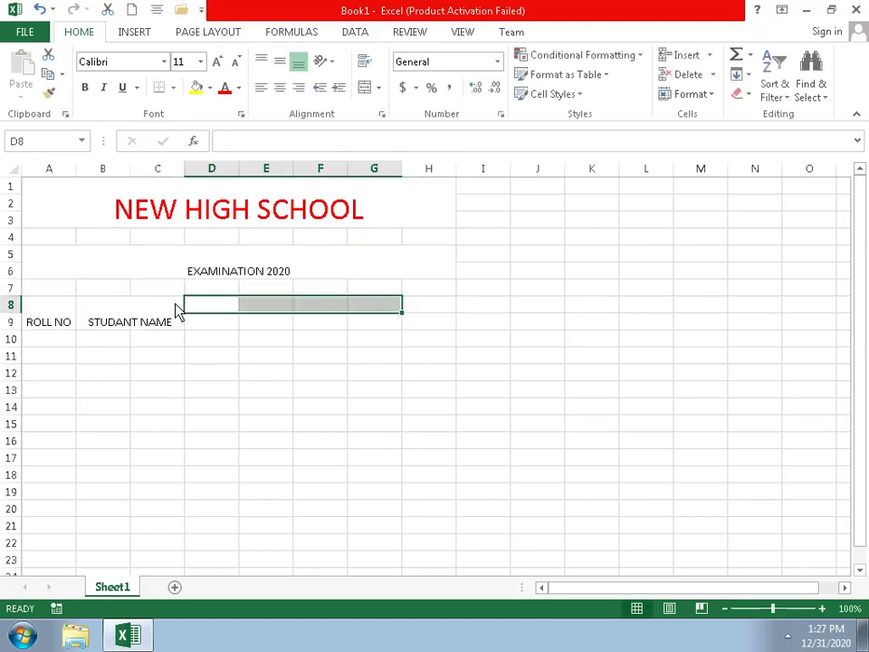
click(302, 307)
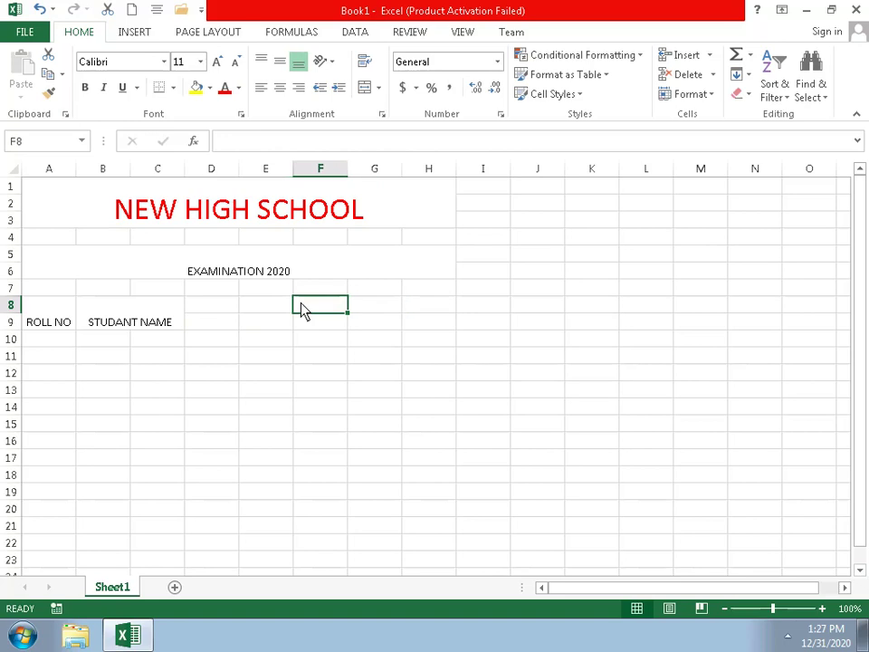
click(229, 310)
drag(252, 309, 419, 310)
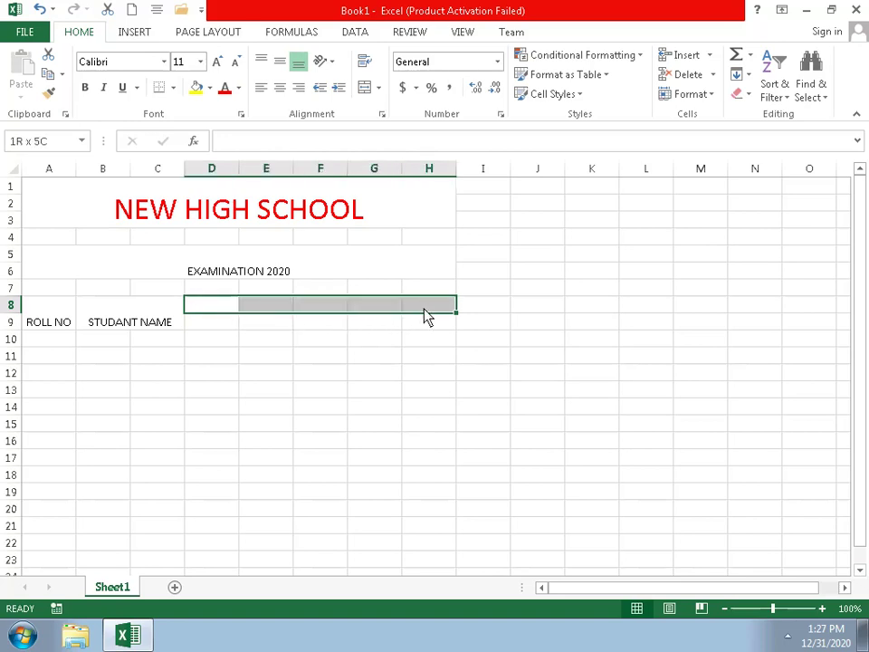
drag(428, 314, 462, 313)
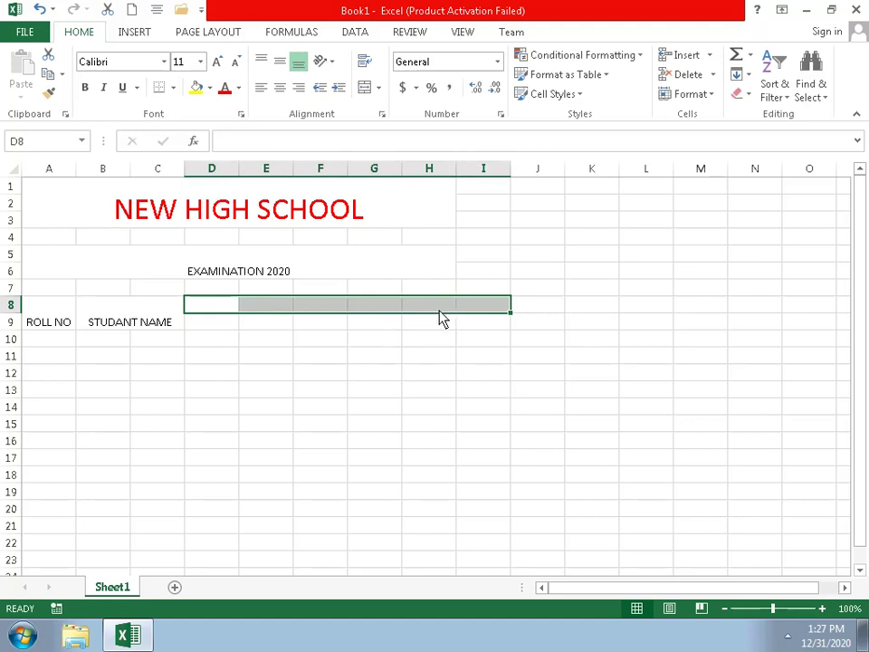
click(364, 88)
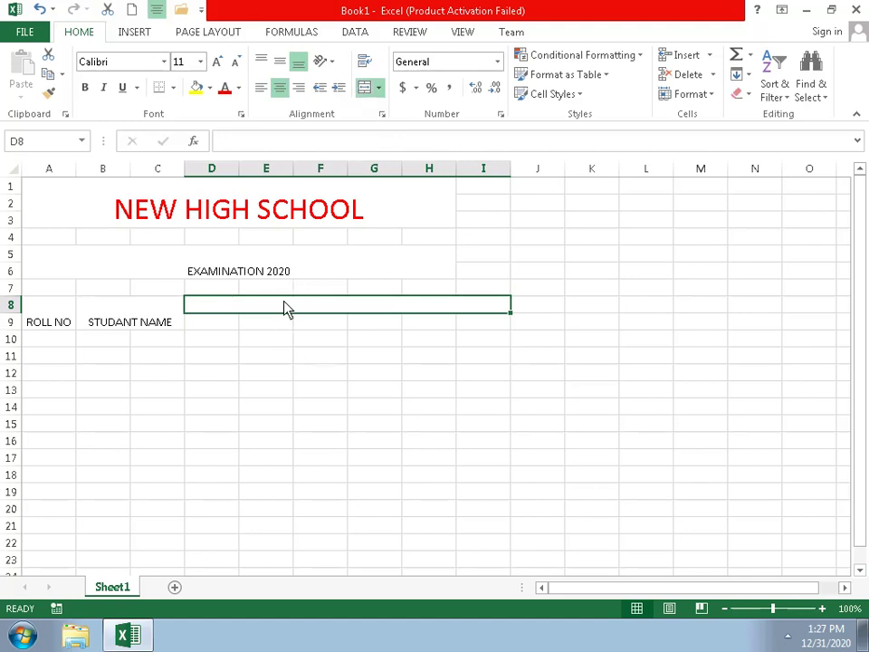
Step: Label the merged D8:I8 cell 'MARK'
text(EXA)
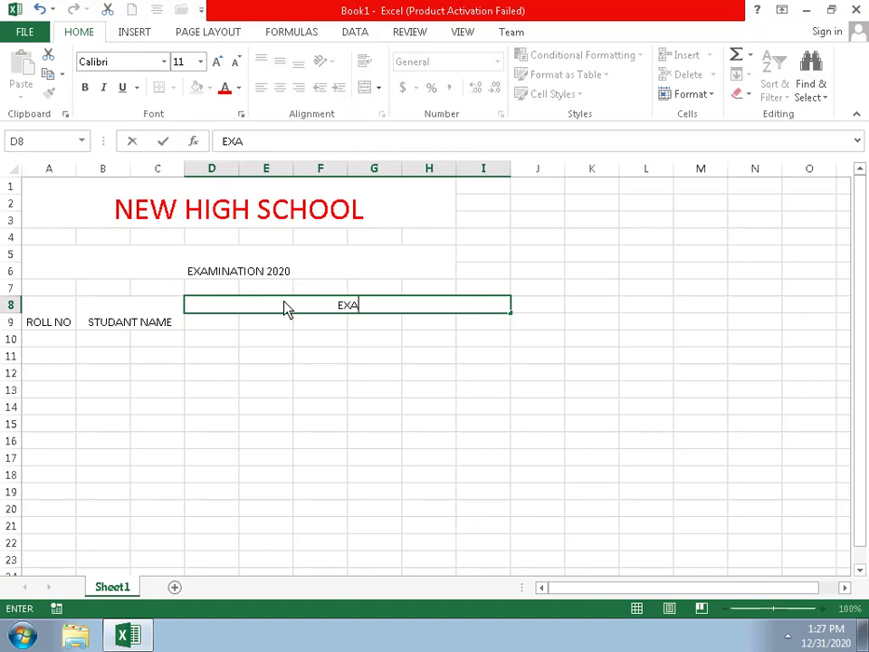
text(M)
key(BackSpace)
key(BackSpace)
key(BackSpace)
key(BackSpace)
text(MA)
text(R)
text(K)
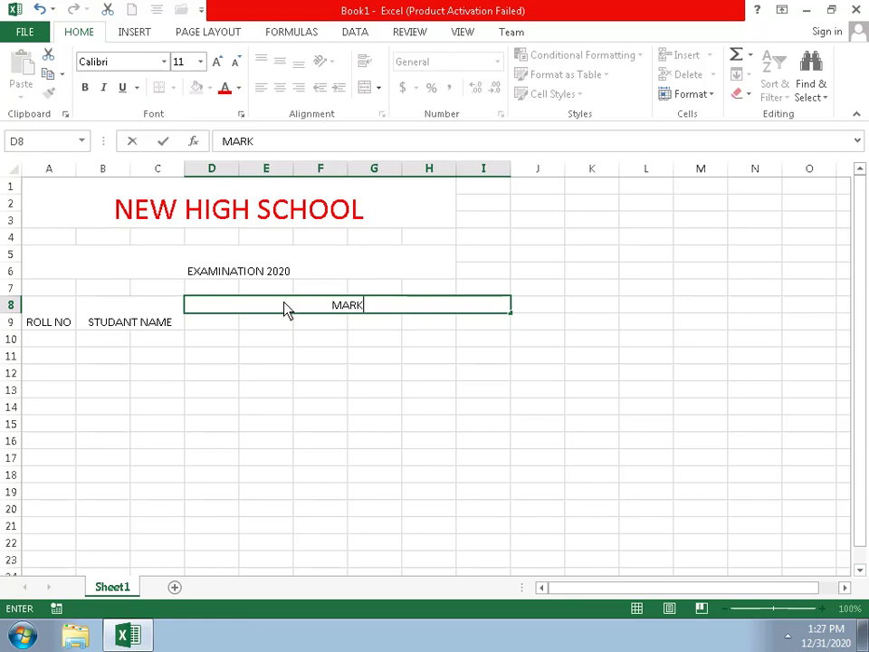
Step: Enter subject headings MARATHI in D9 and HINDI in E9
click(204, 337)
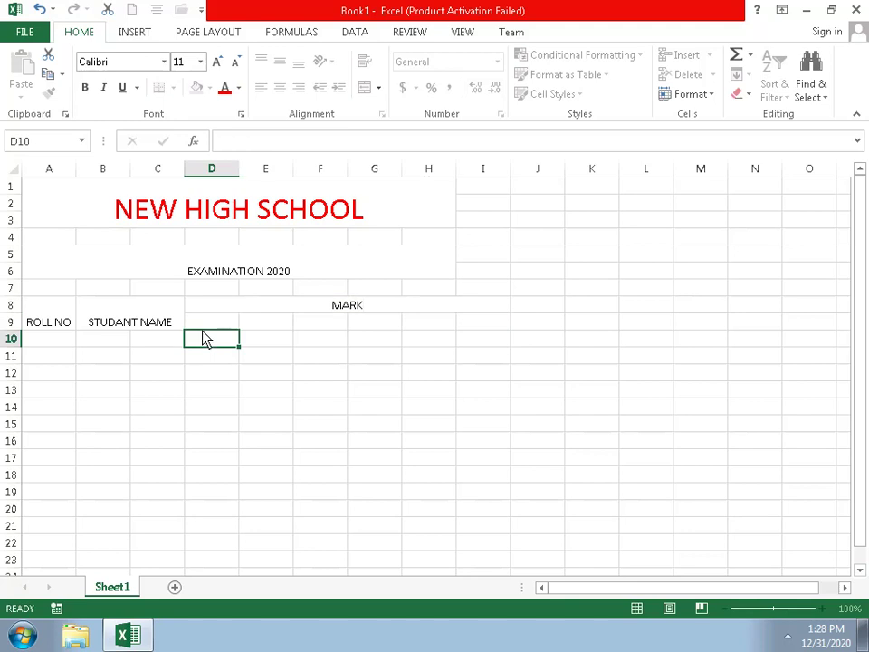
click(203, 328)
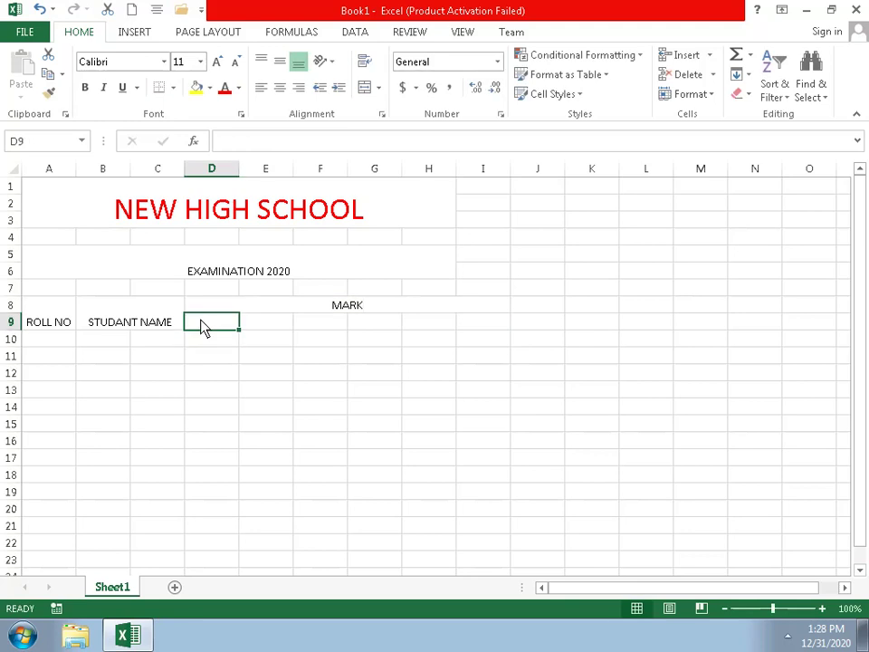
text(M)
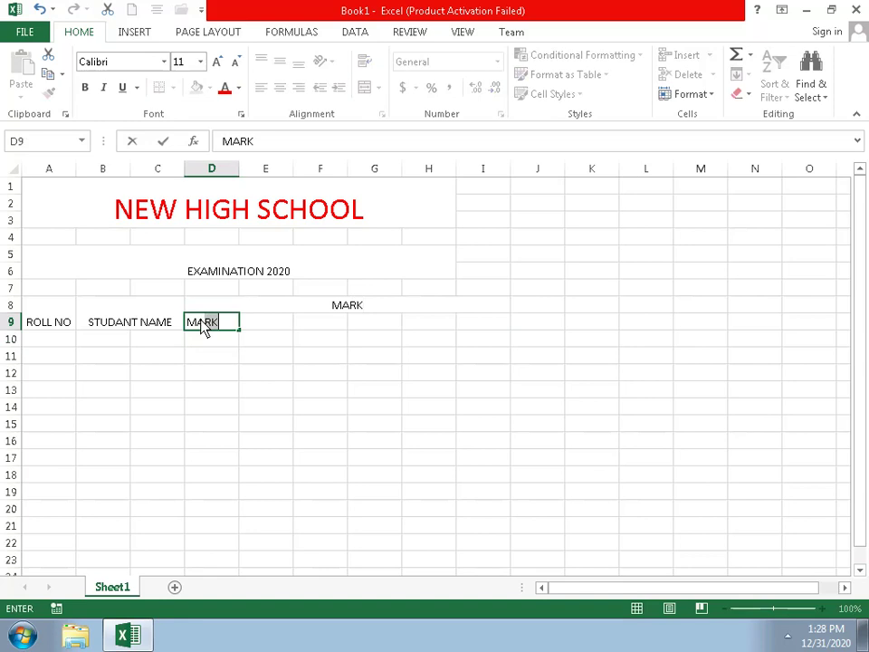
text(ARA)
text(THI)
key(Tab)
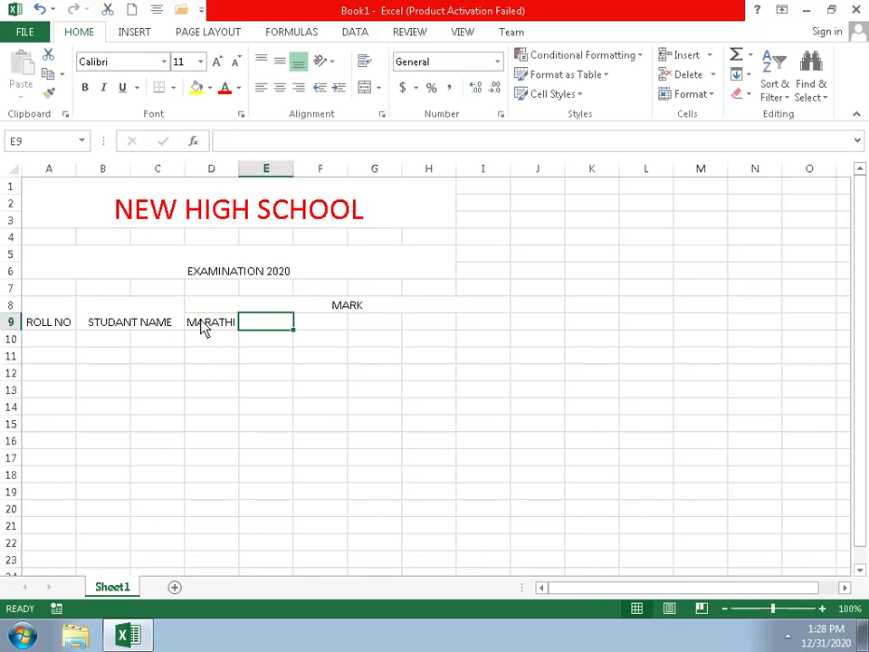
text(HIN)
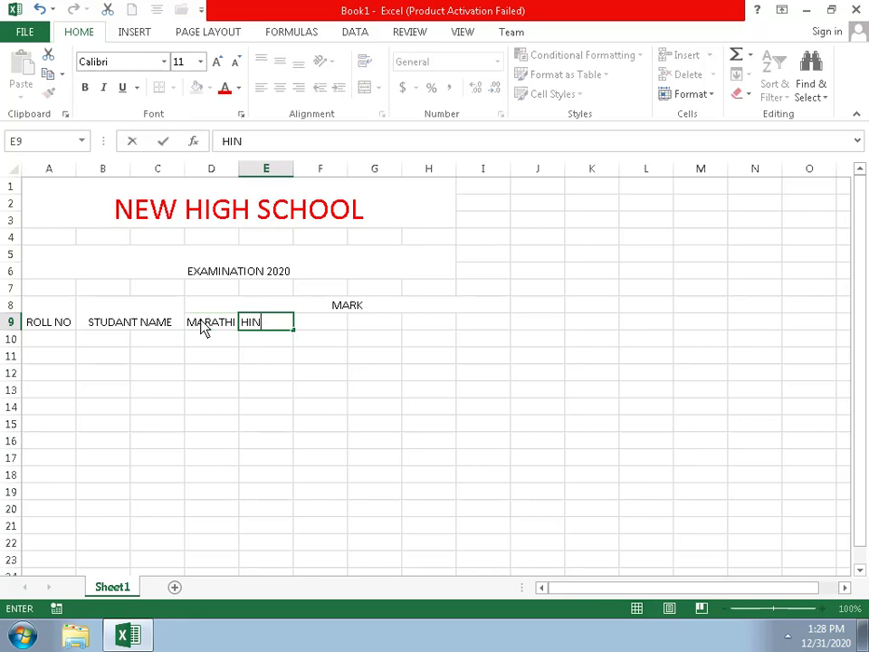
text(DI)
key(Tab)
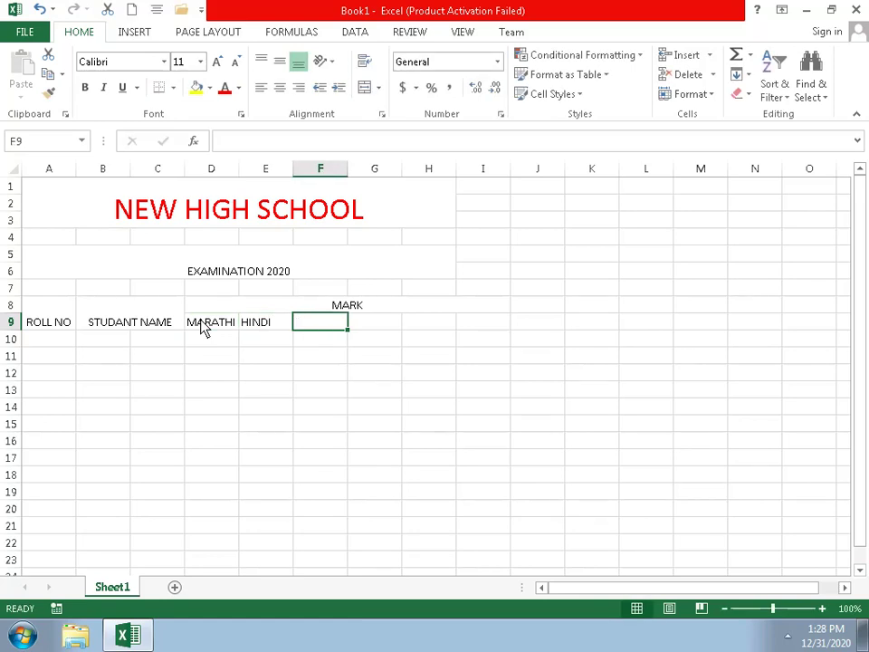
Step: Enter subject headings ENGLISH in F9 and SCIENCE in G9, fixing typos
text(W)
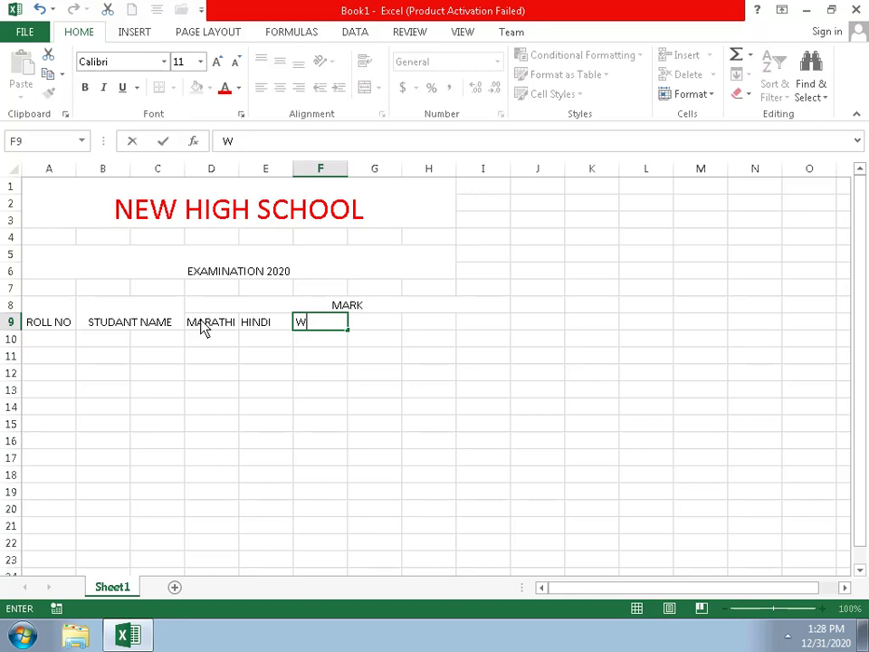
key(BackSpace)
text(E)
text(N)
text(GLI)
text(S)
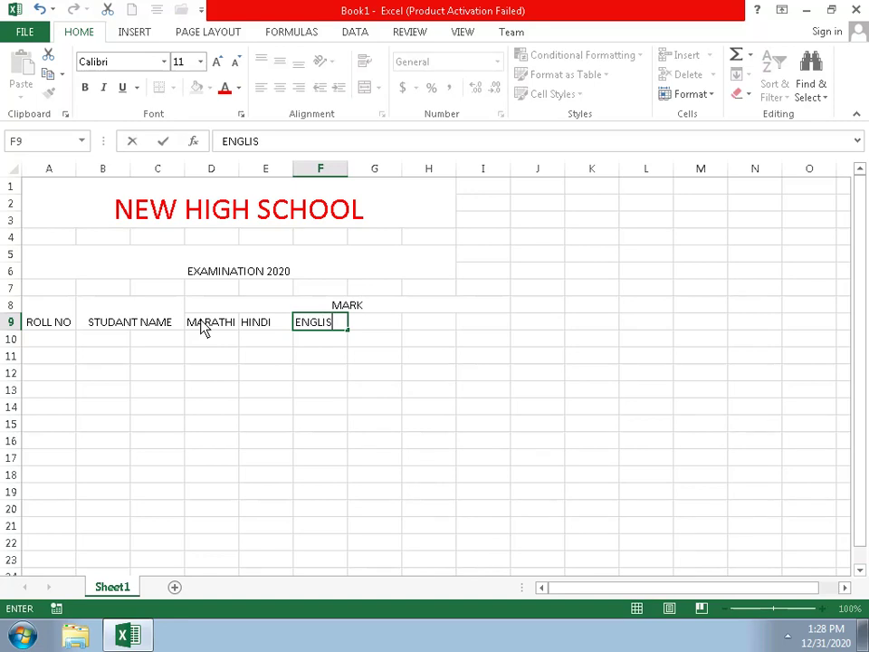
text(H)
key(Tab)
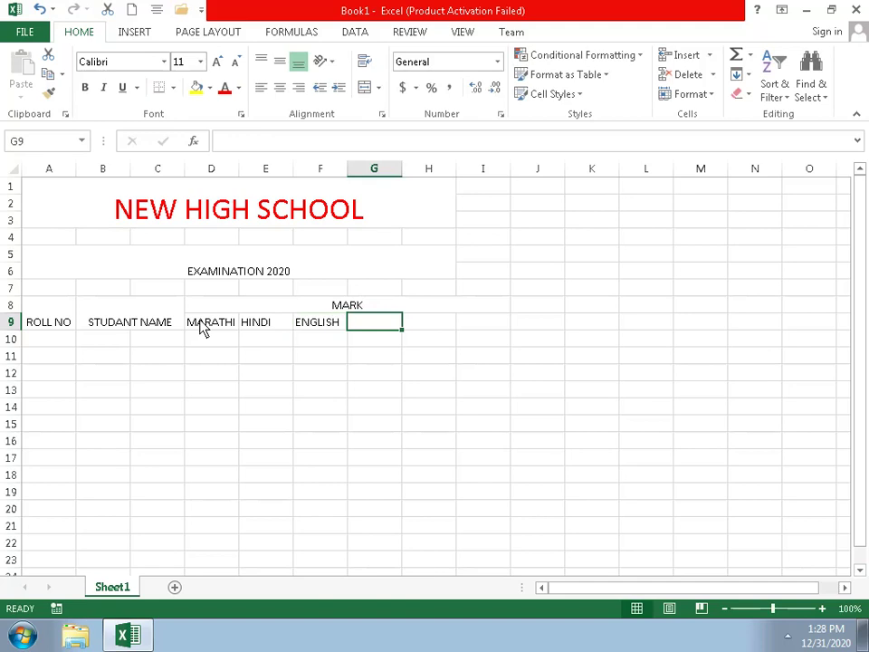
text(SC)
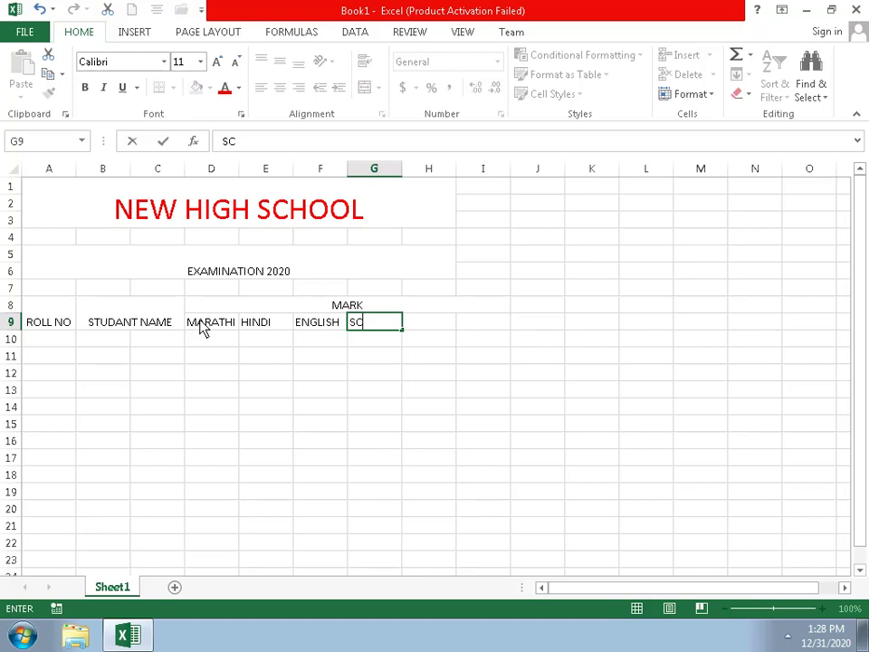
text(I)
text(E)
text(M)
text(C)
text(E)
key(BackSpace)
key(BackSpace)
key(BackSpace)
text(N)
text(CE)
click(417, 329)
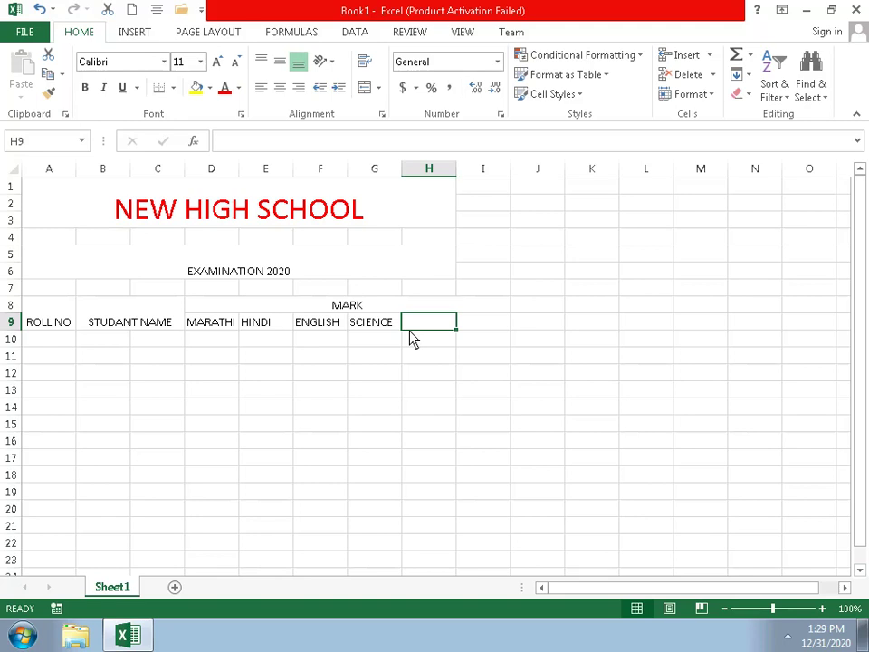
Step: Enter the headings SOC.SCE in H9 and TOTAL MARK in I9, correcting typos
text(C)
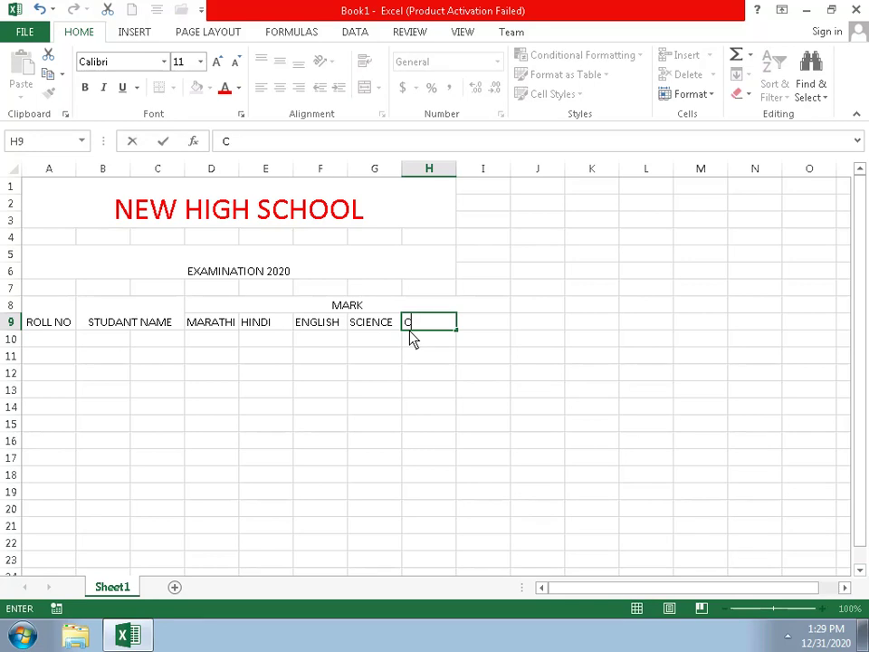
text(O)
scroll(410, 333, down, 20)
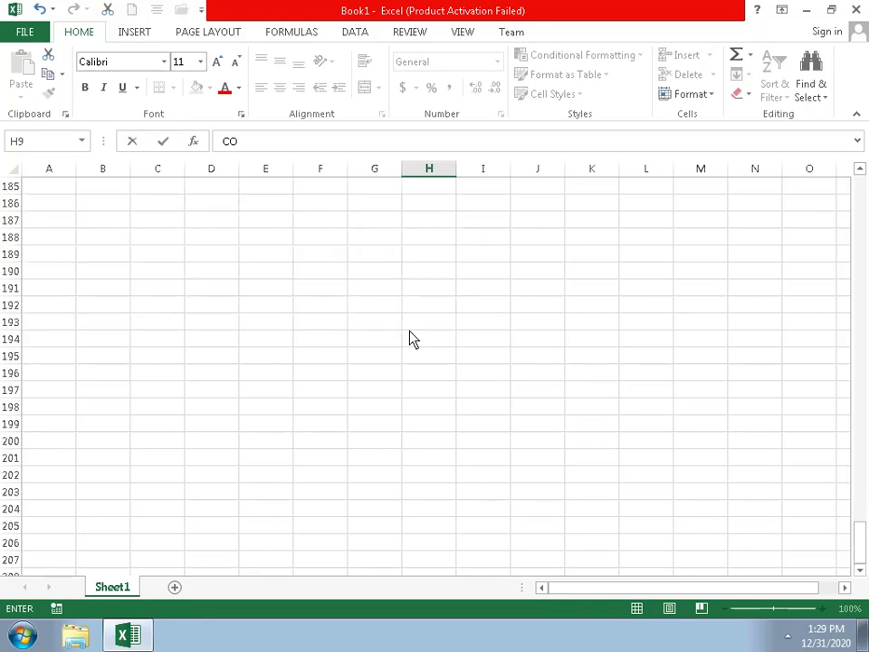
scroll(242, 404, up, 20)
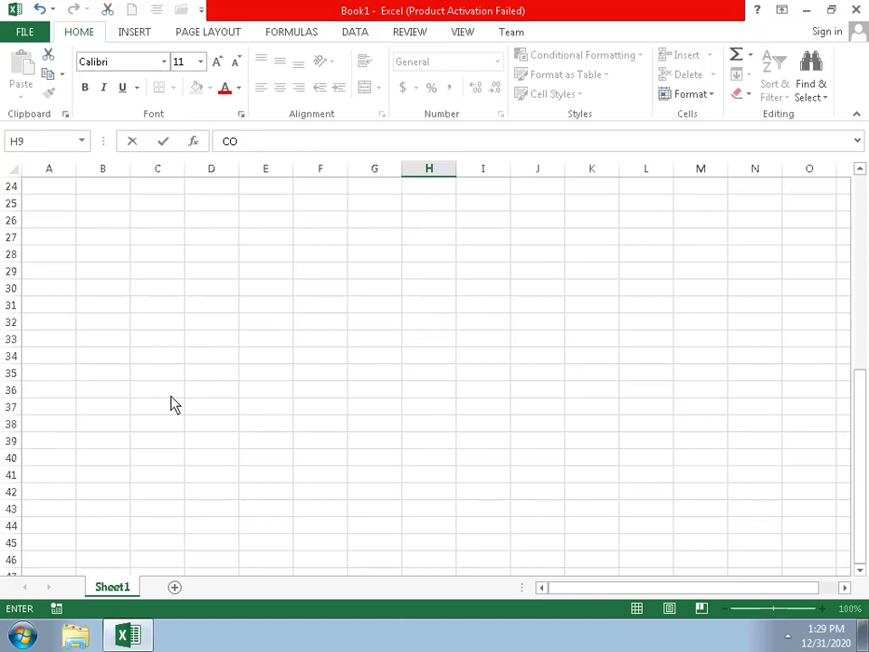
scroll(171, 403, up, 8)
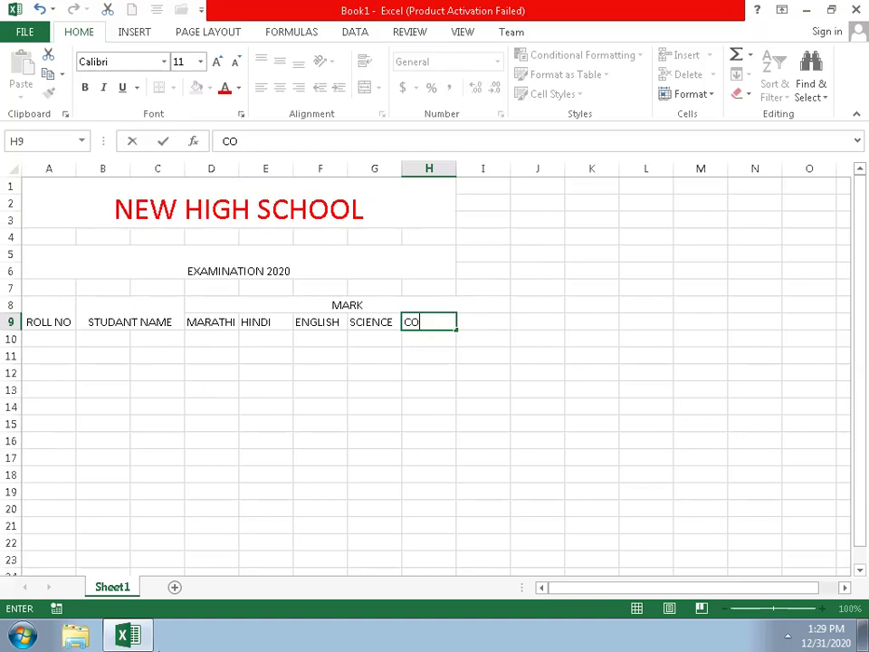
text(C)
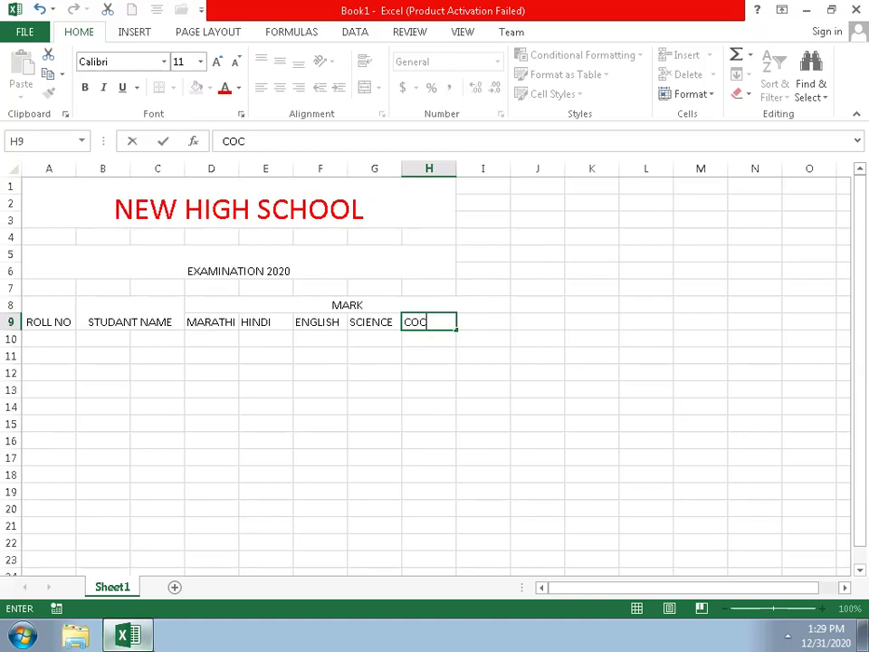
key(BackSpace)
key(BackSpace)
key(BackSpace)
text(SCS)
key(BackSpace)
key(BackSpace)
text(O)
text(C)
scroll(435, 371, down, 20)
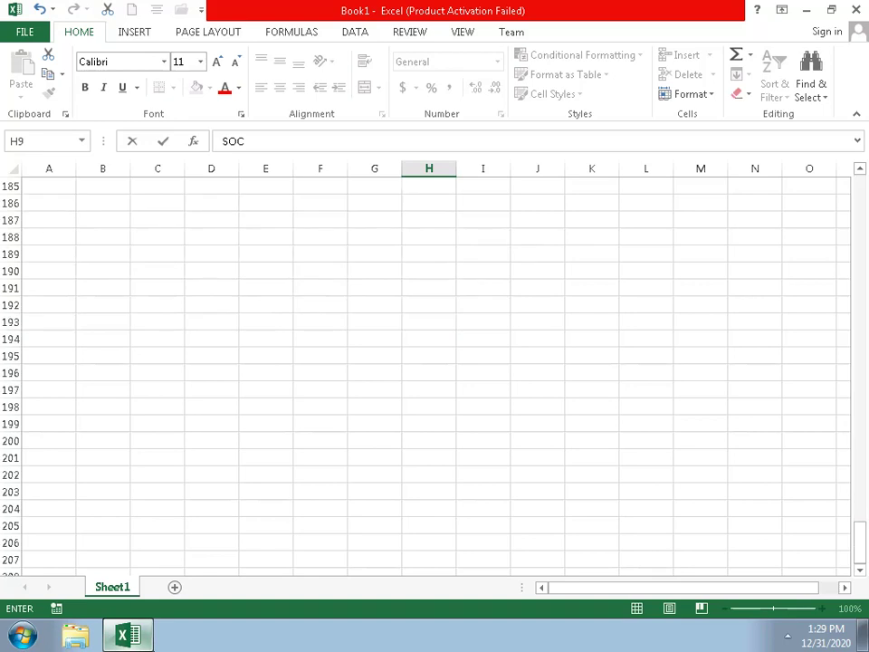
scroll(8, 343, up, 20)
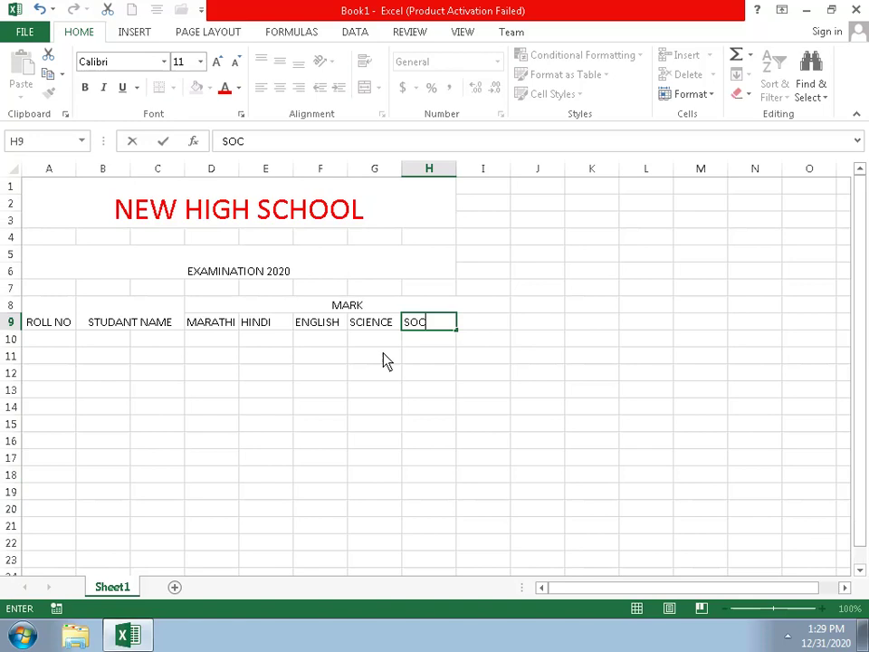
text(.)
text(S)
text(CE)
click(508, 326)
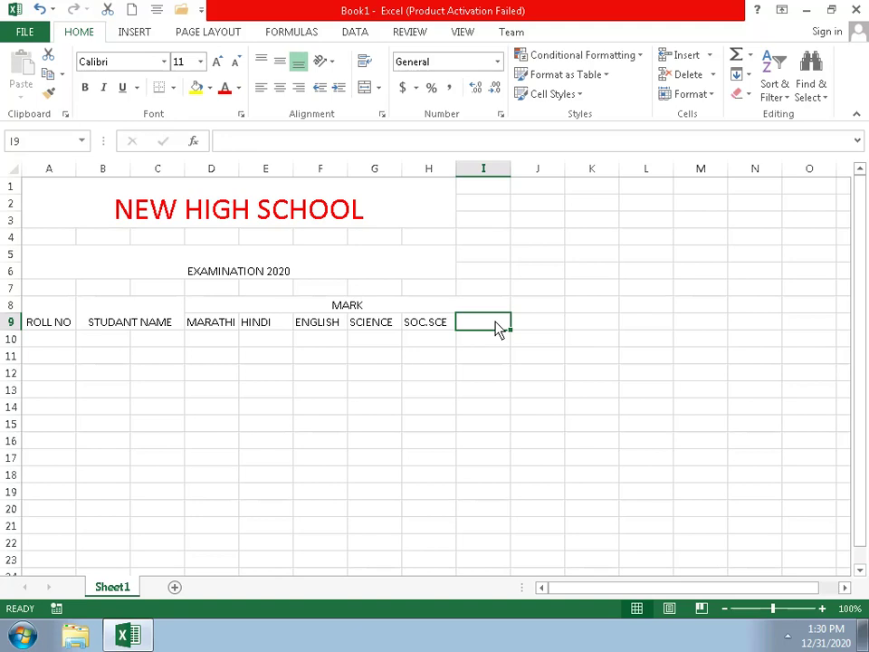
text(TOTA)
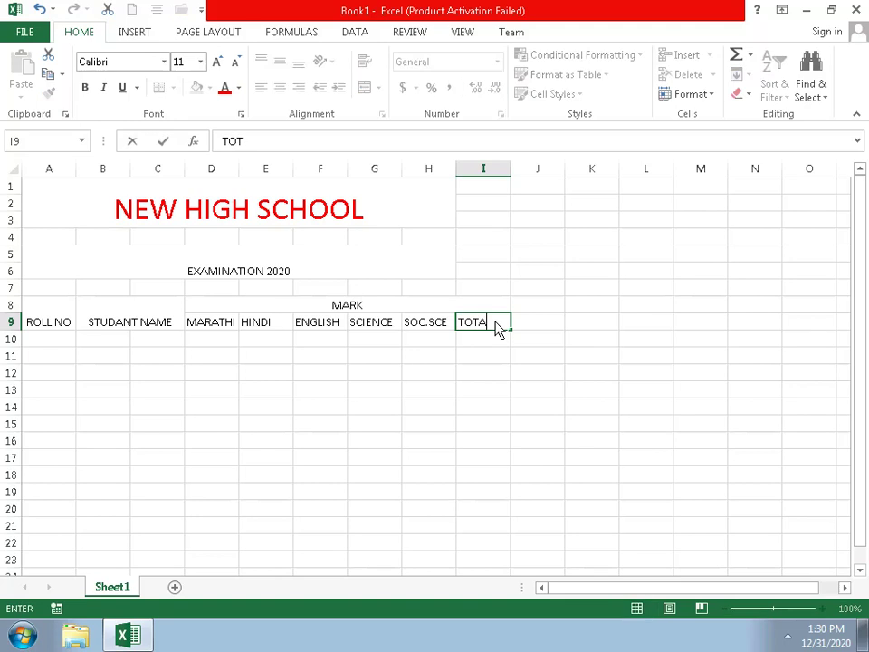
text(L M)
text(ARK)
Step: Widen column I to fit the TOTAL MARK heading and enter roll number 1 in A10
click(512, 187)
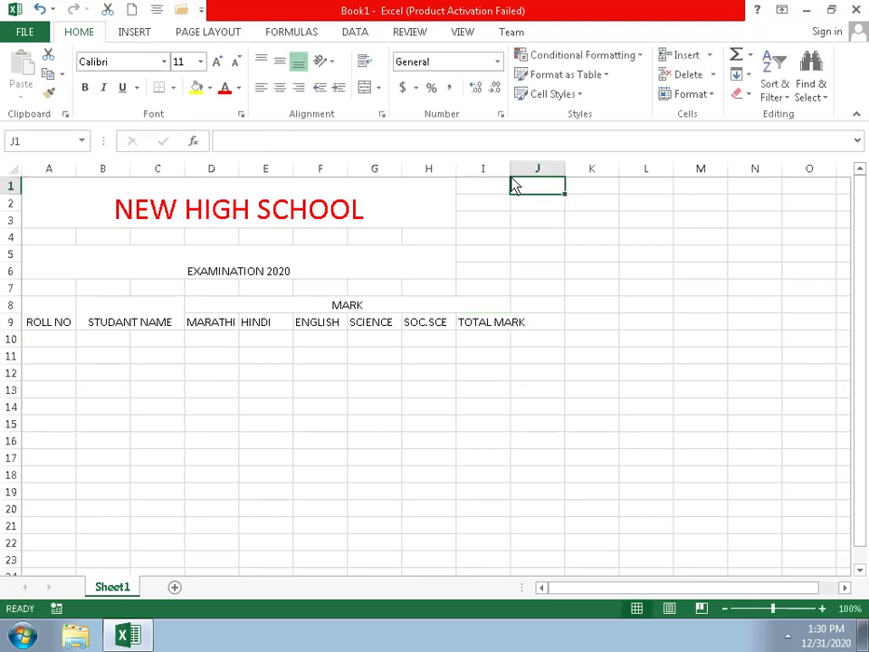
drag(511, 184, 530, 186)
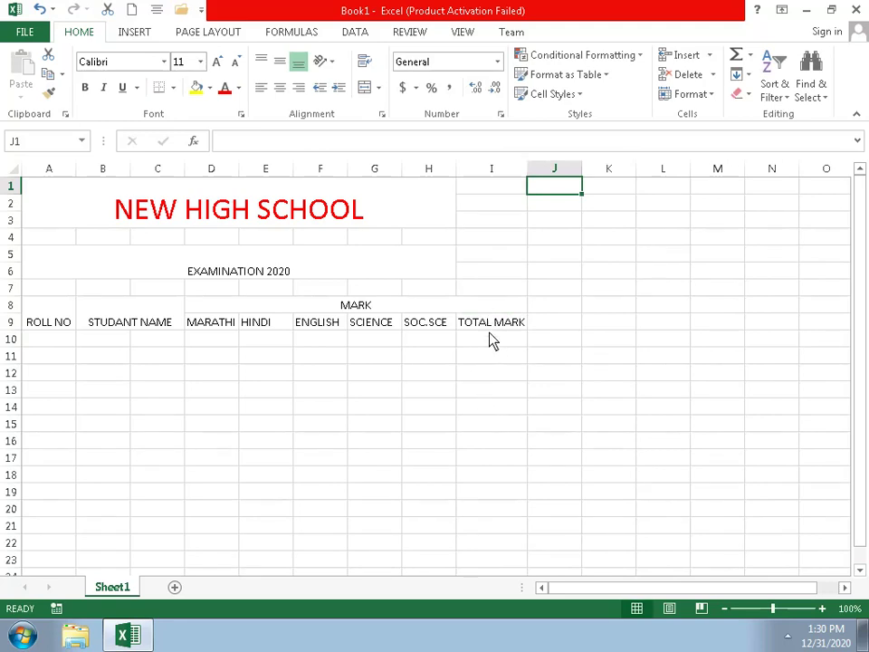
click(55, 345)
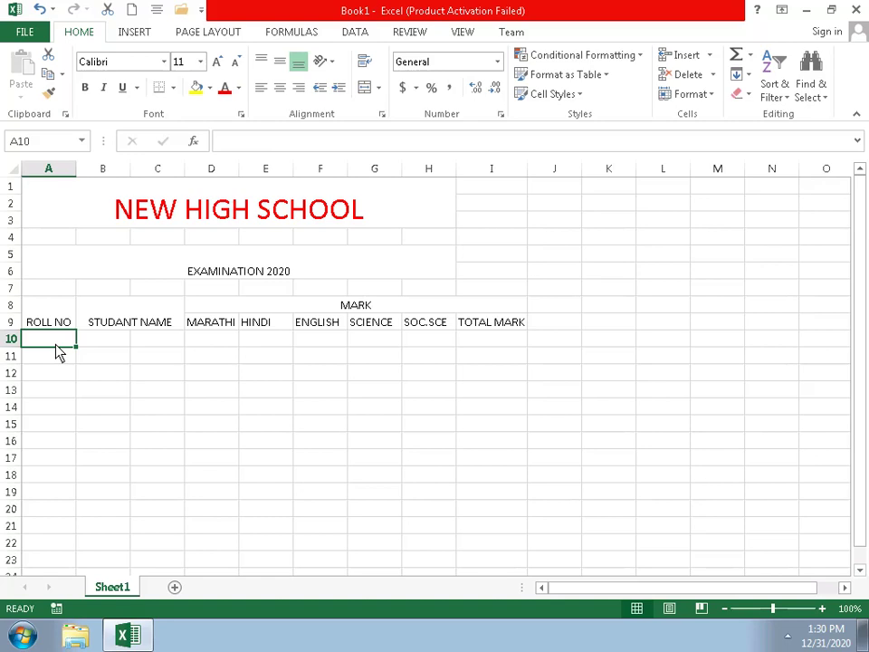
text(1)
key(Return)
Step: Enter roll numbers 2, 3, 4 and 5 in A11:A14, then return to cell B10
text(2)
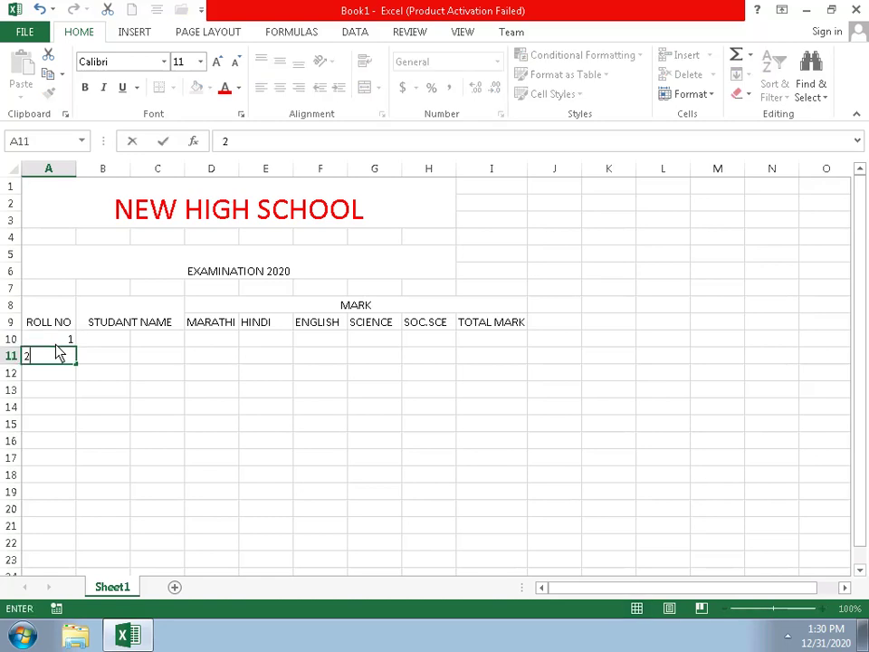
key(Return)
text(3)
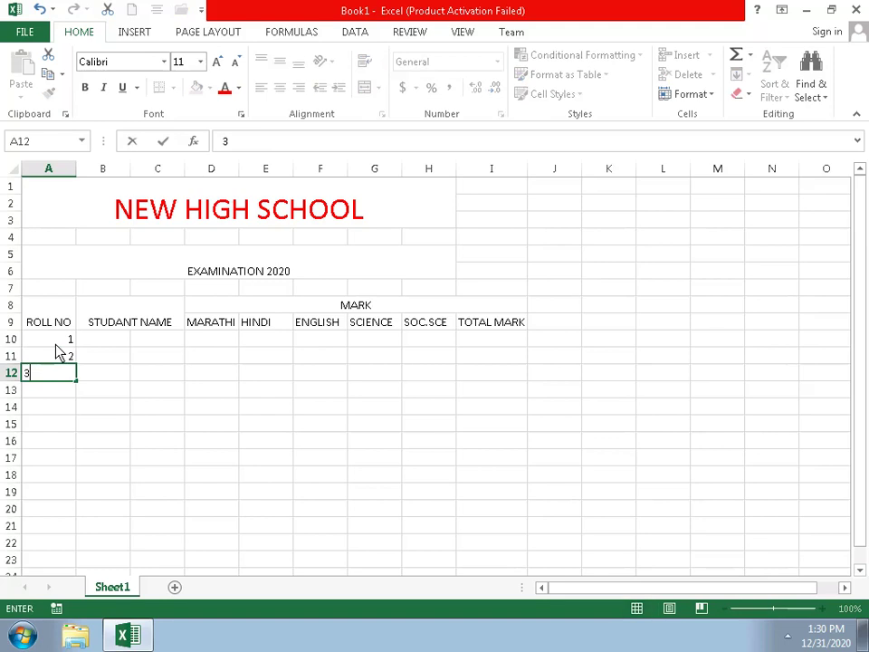
key(Return)
text(4)
key(Return)
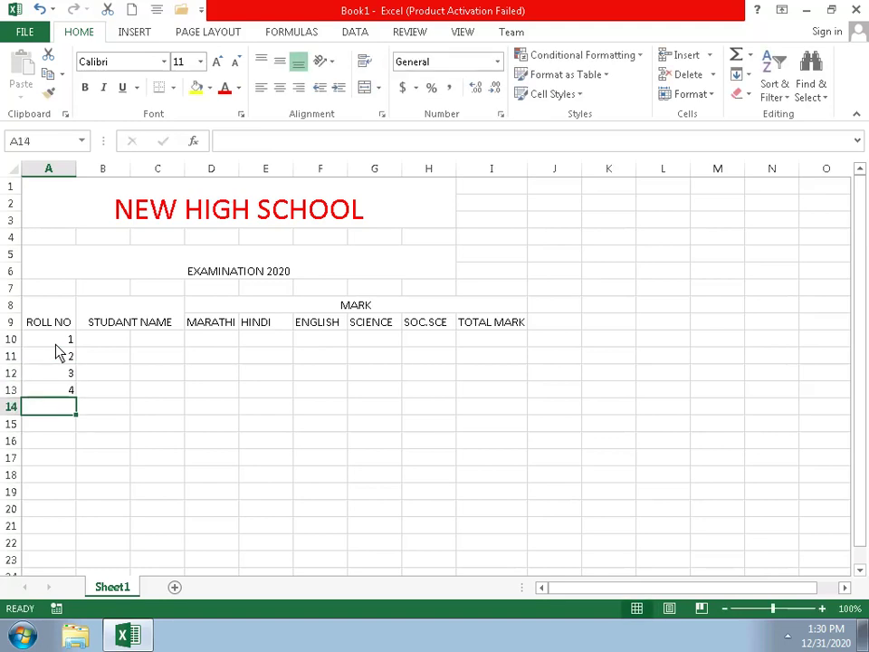
text(5)
key(Return)
key(Right)
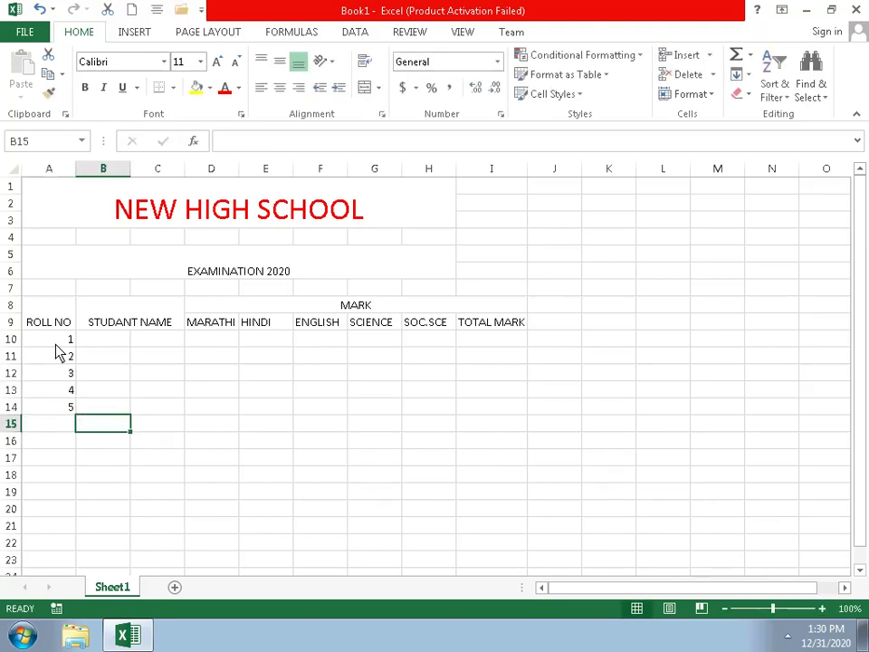
key(Up)
key(Up)
key(Up)
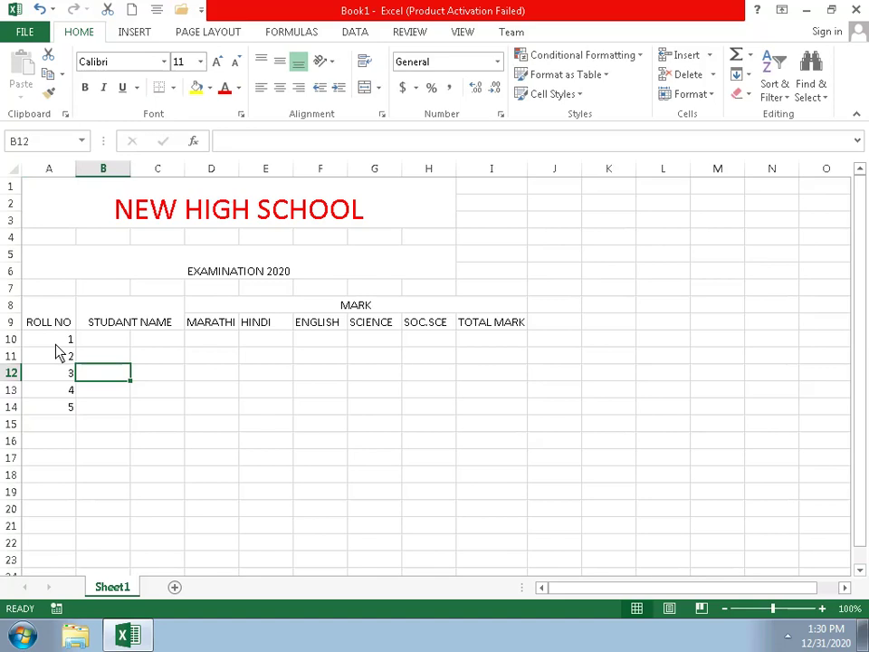
key(Up)
key(Up)
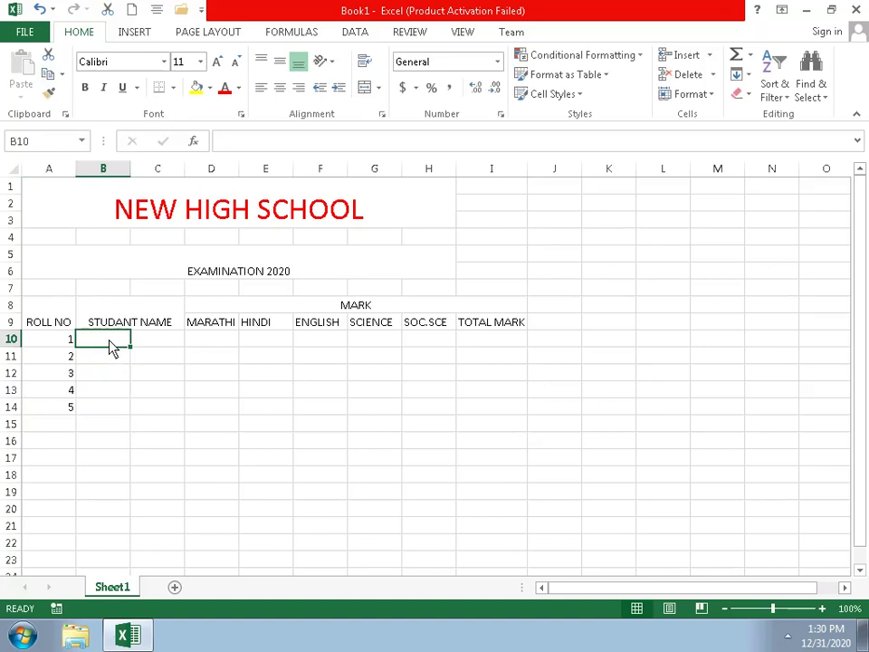
mouse_move(114, 342)
mouse_down()
mouse_move(129, 417)
mouse_move(138, 415)
mouse_up()
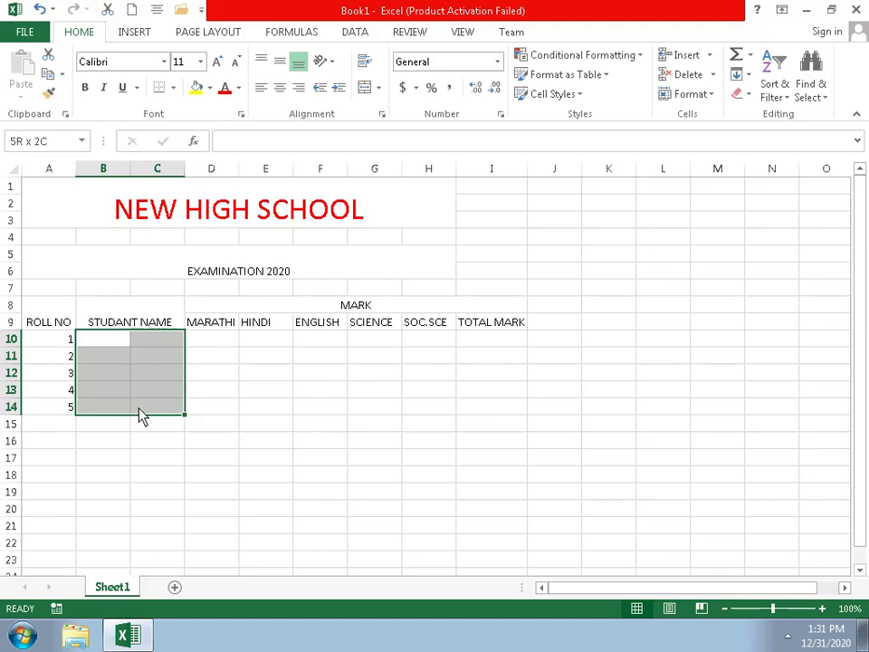
drag(140, 416, 141, 418)
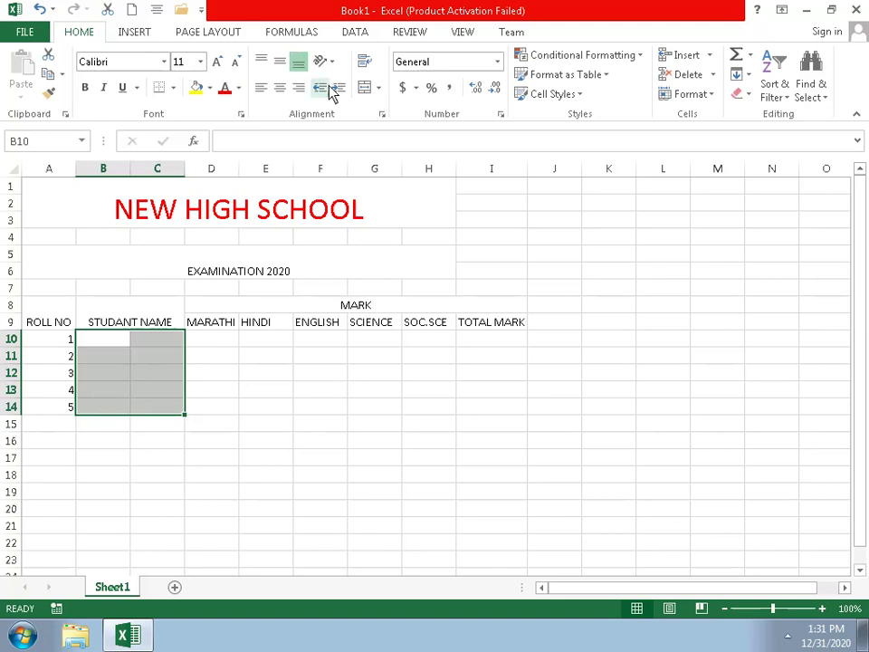
click(364, 88)
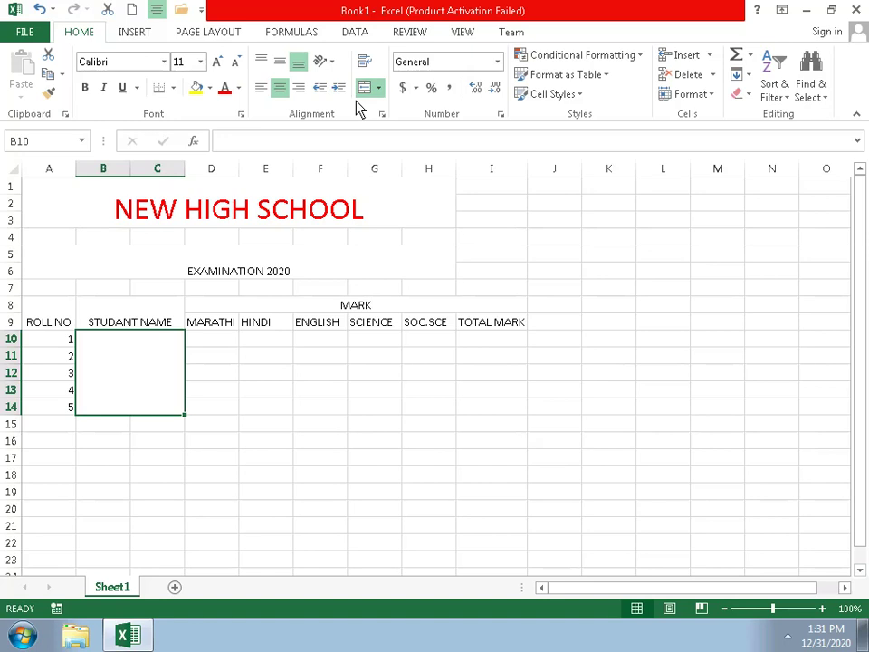
scroll(360, 100, down, 7)
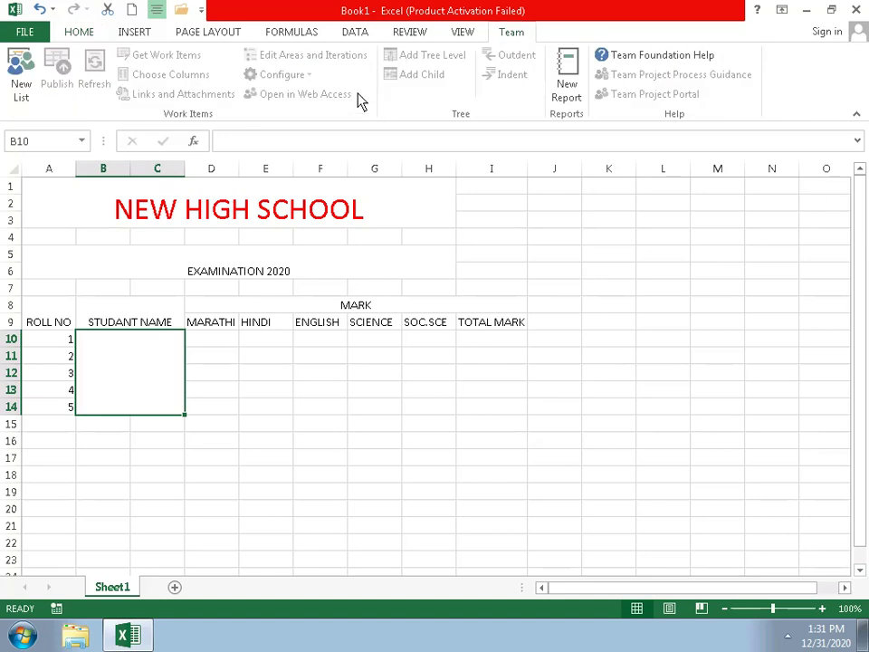
click(90, 33)
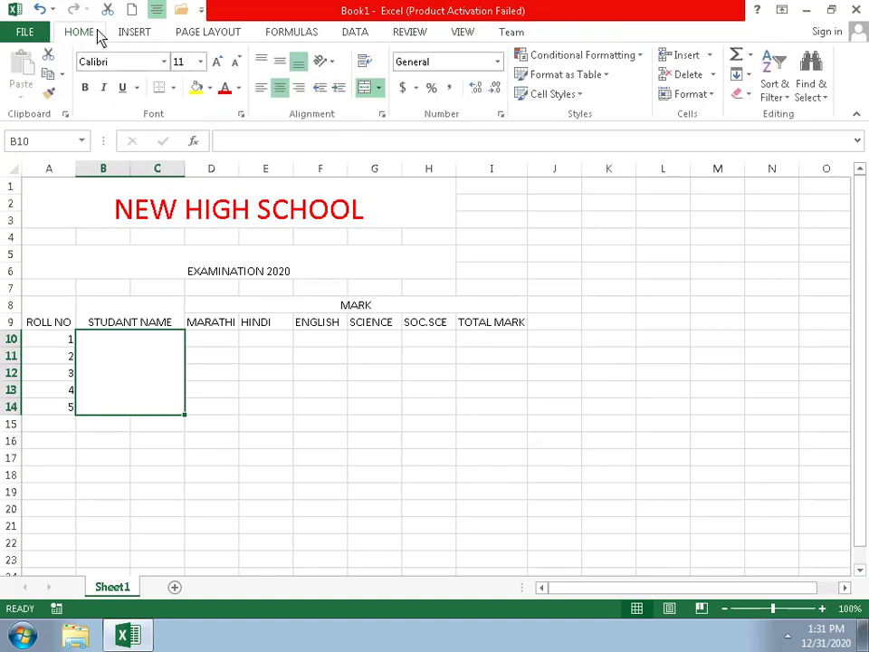
click(365, 89)
click(337, 458)
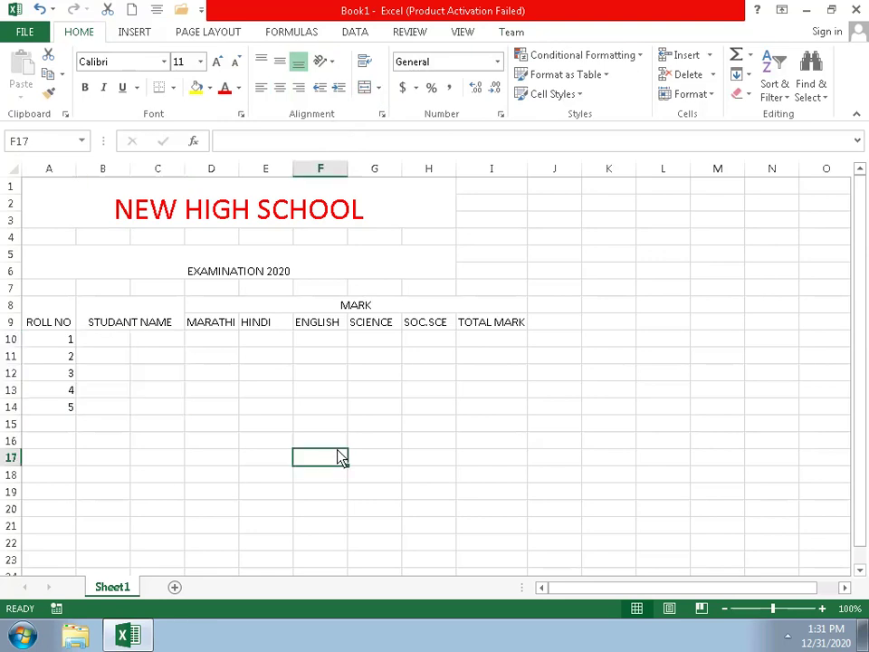
click(112, 344)
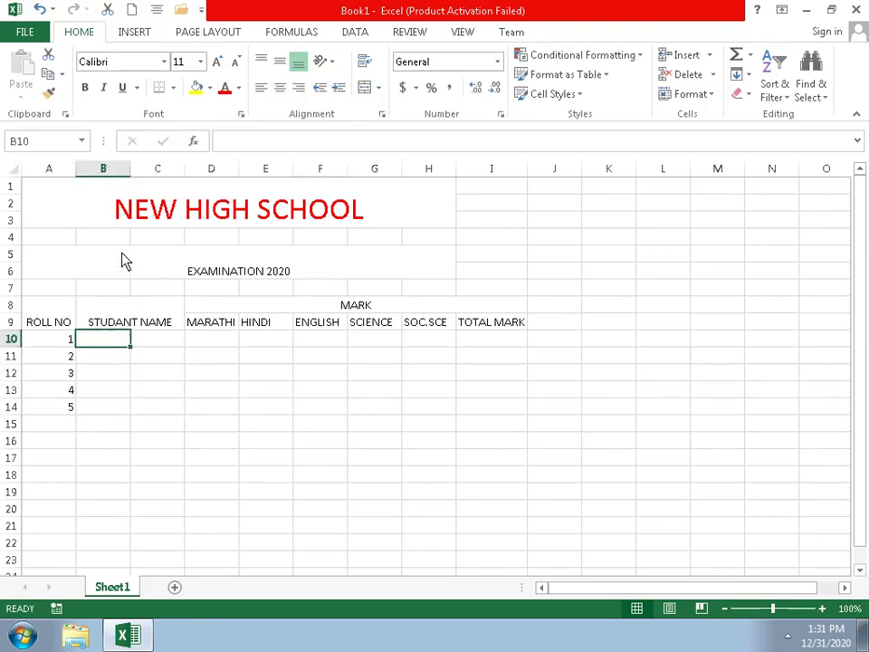
click(136, 344)
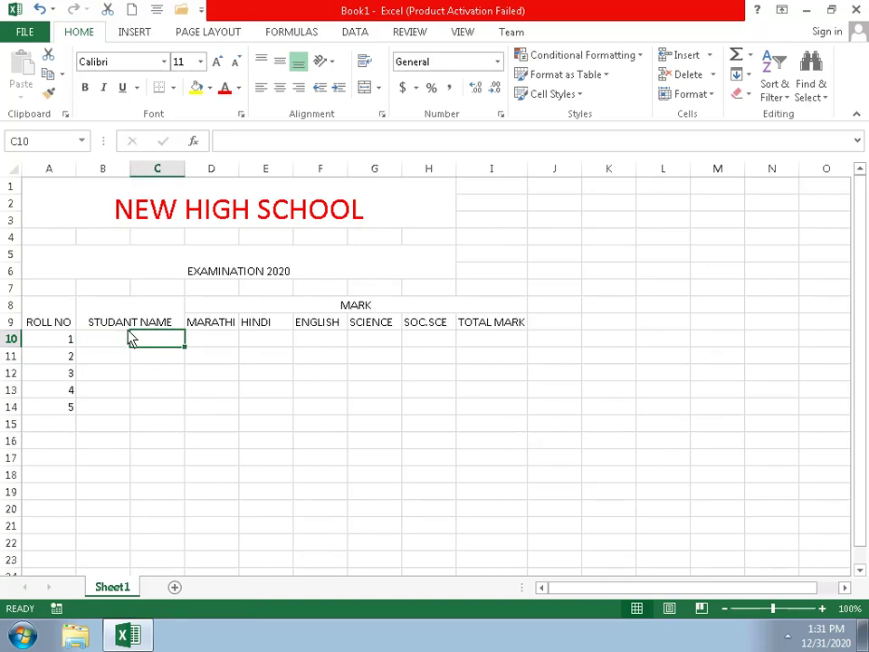
click(122, 345)
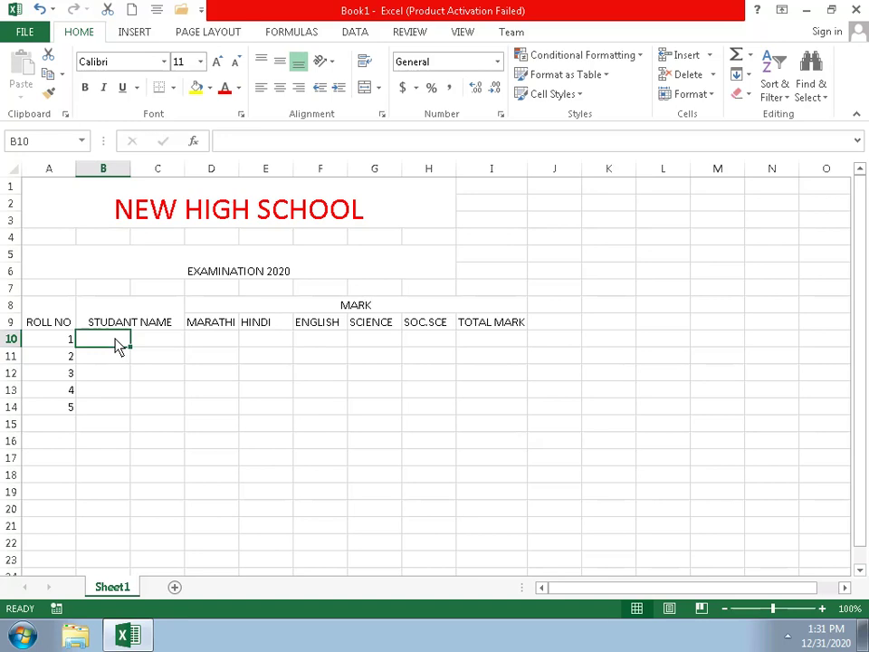
Step: Enter the first two students' full names in B10 and B11, and type the third student's name into B12
text(AMIT)
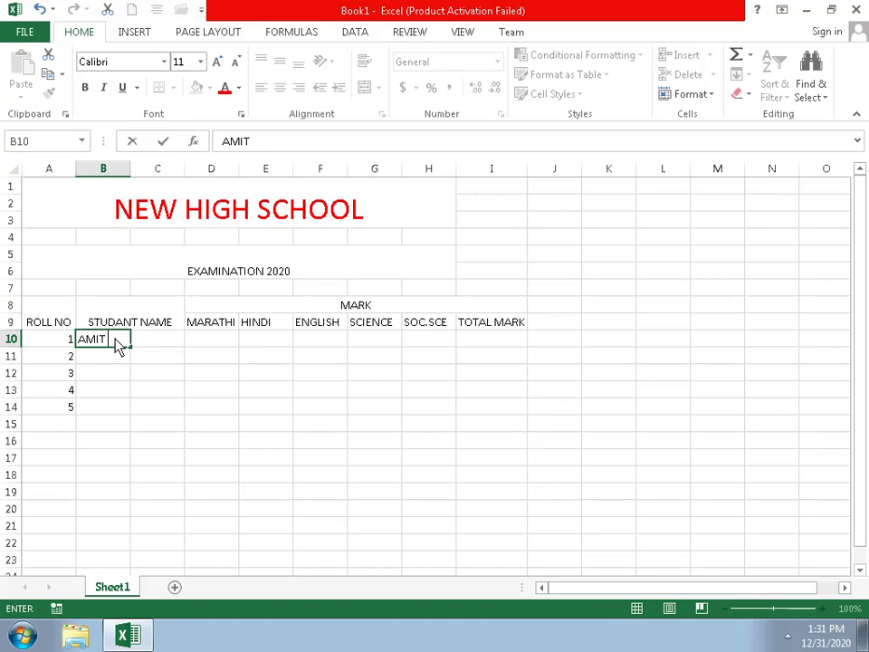
text( JARA)
text(NGE)
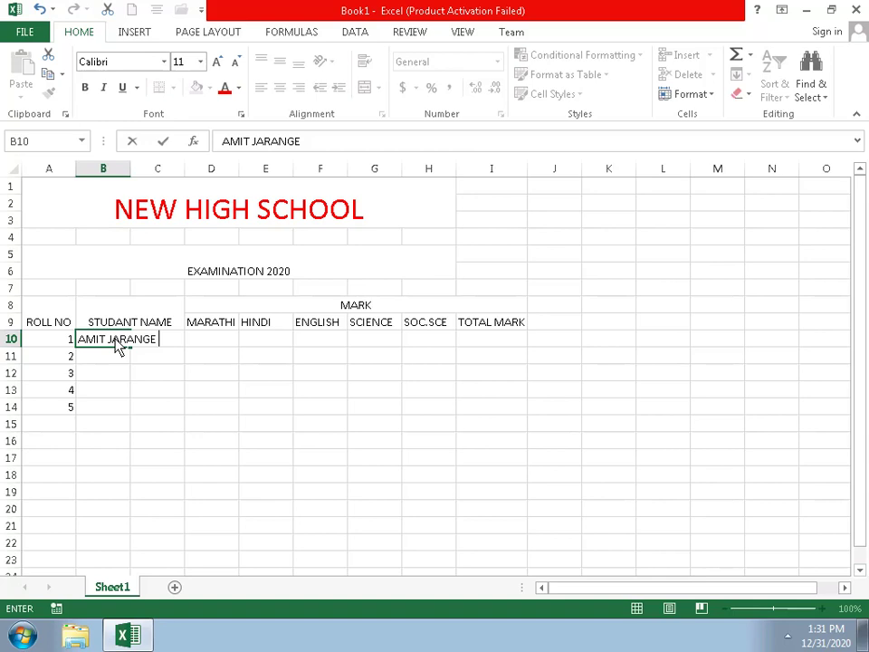
key(Return)
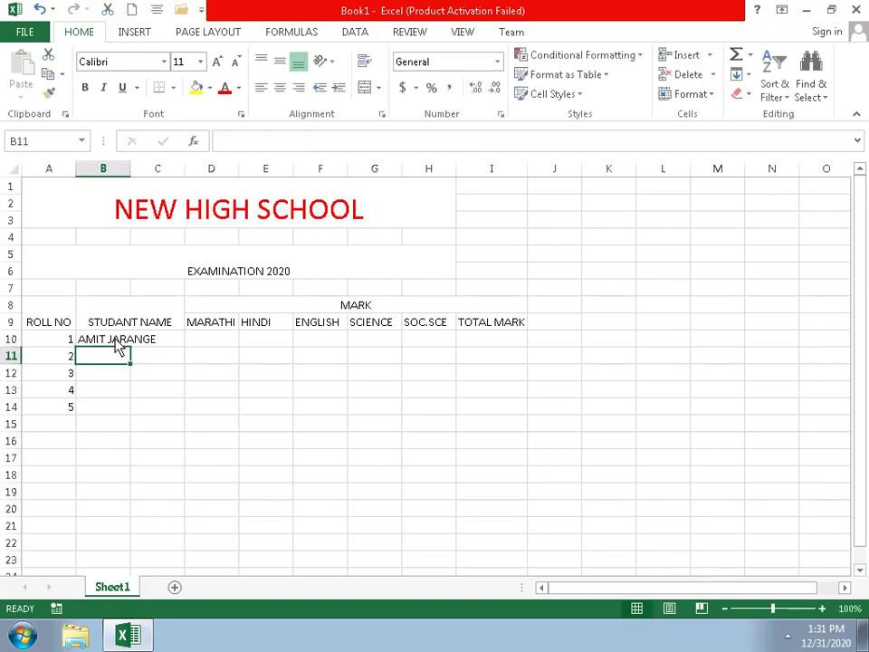
text(A)
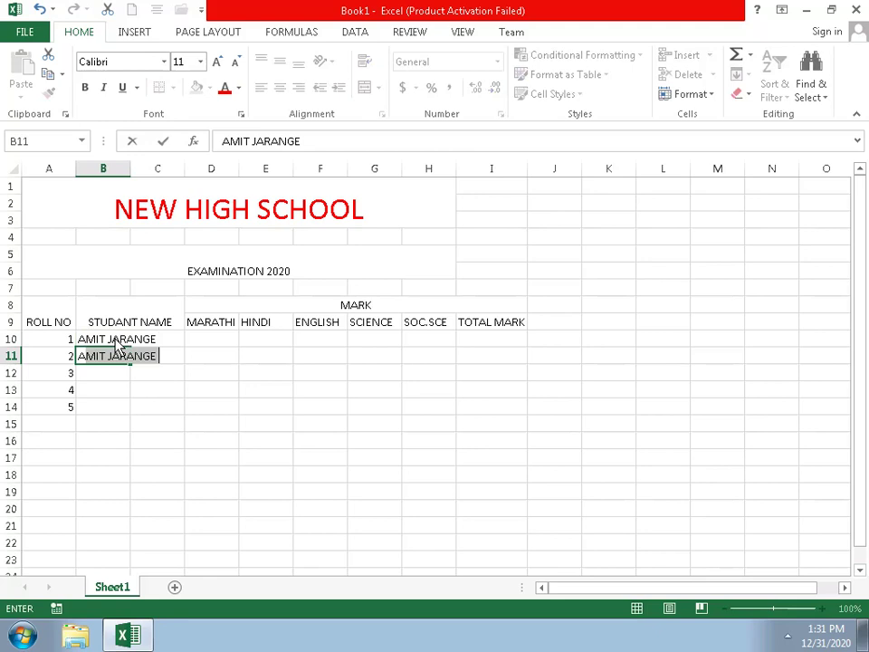
text(KSH)
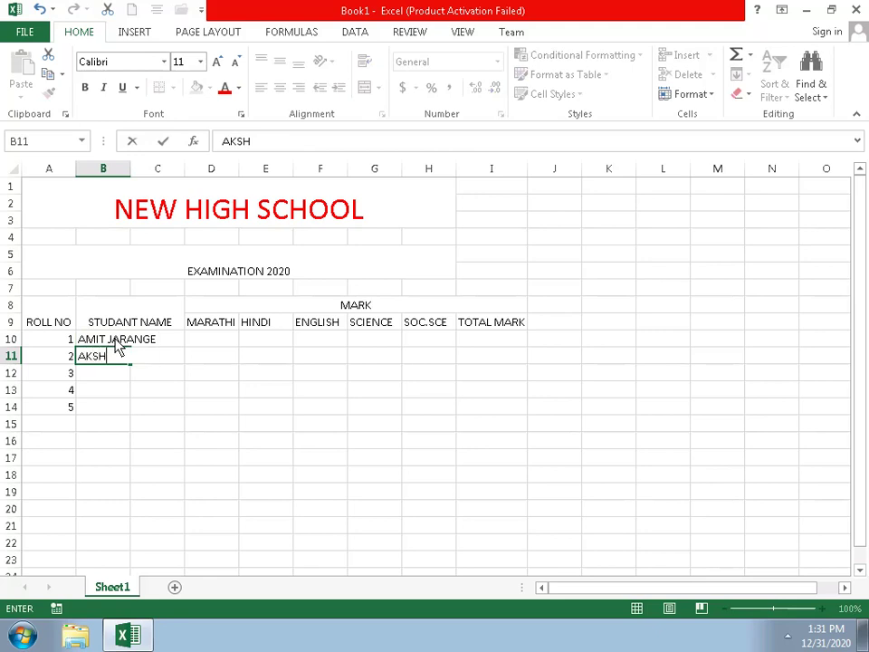
text(AY)
text( JARAN)
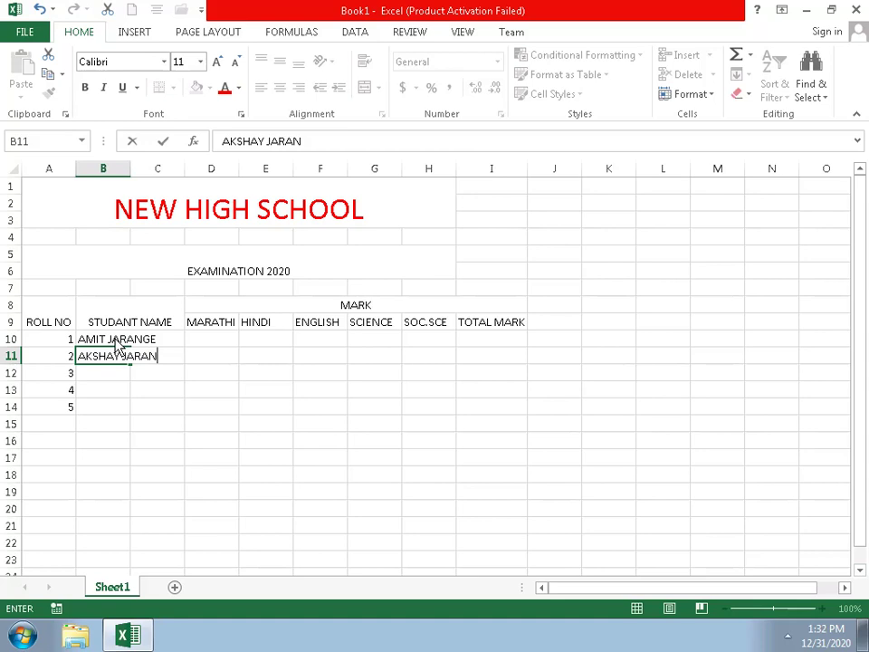
text(GE PA)
text(WA)
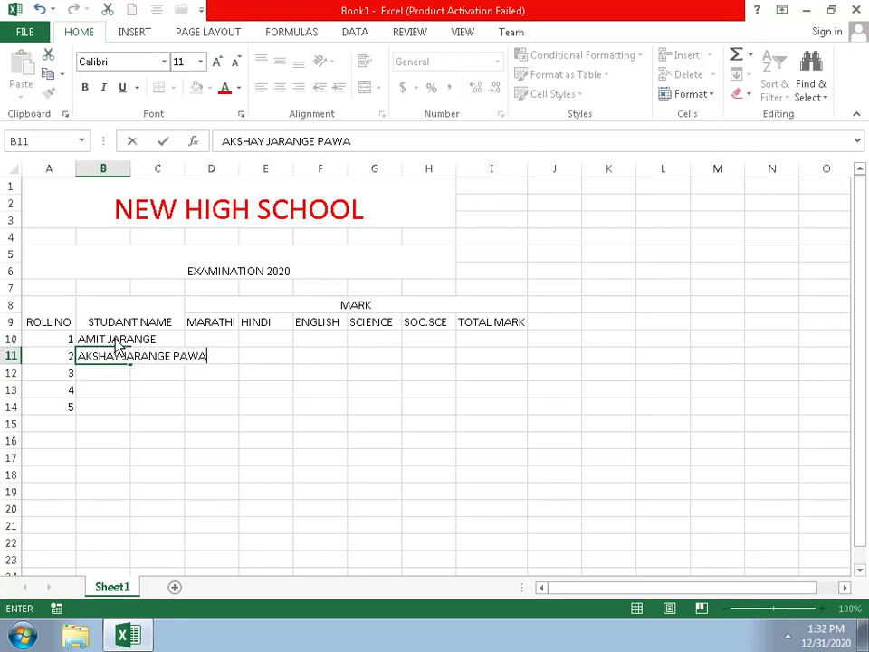
key(BackSpace)
key(BackSpace)
key(BackSpace)
key(BackSpace)
key(Return)
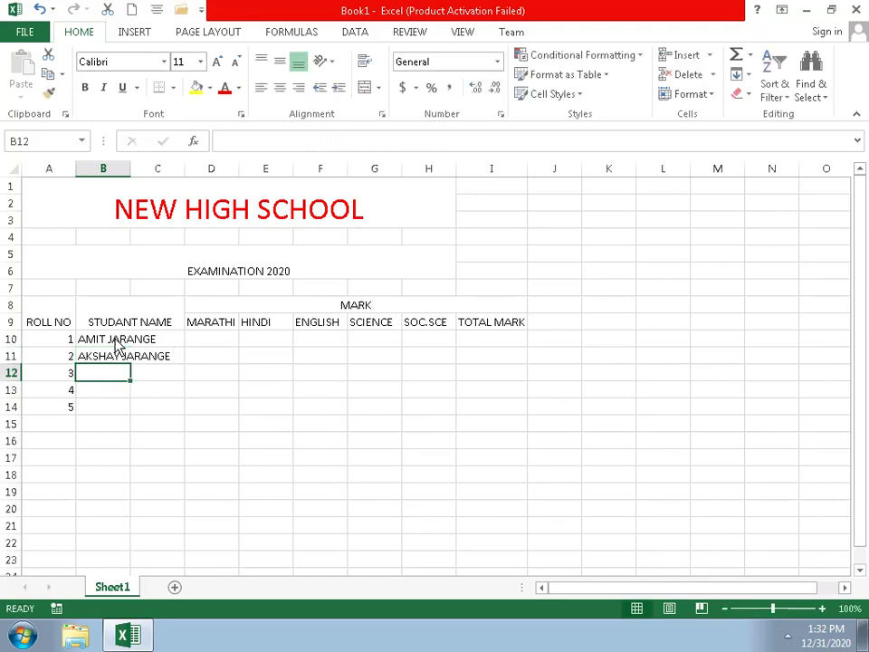
text(PA)
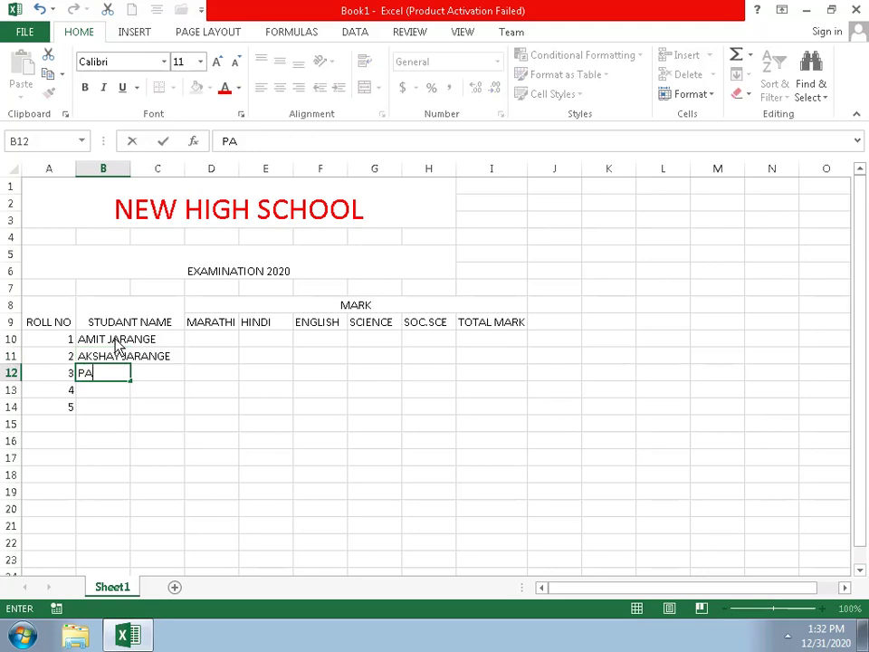
text(WAN)
text( SA)
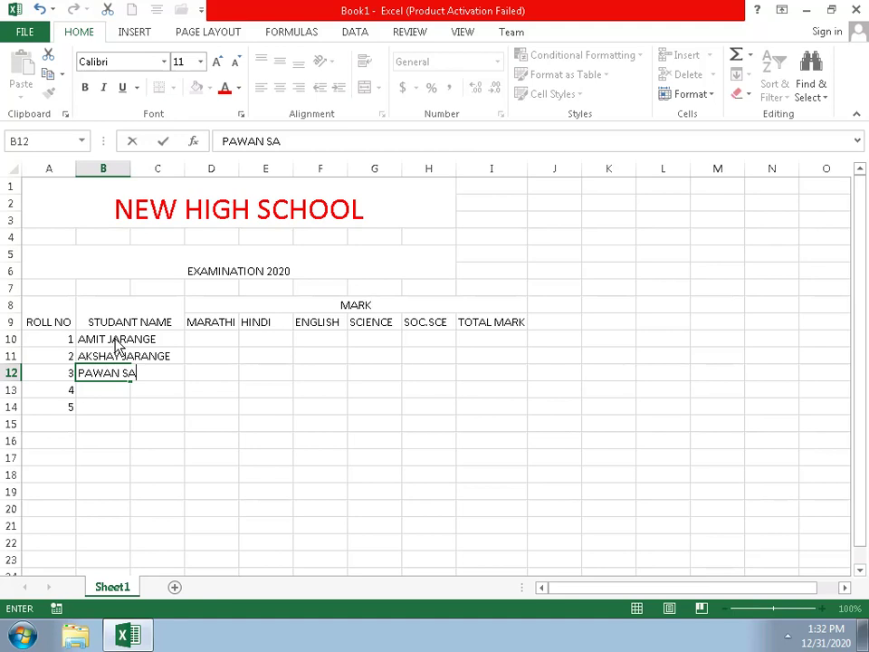
text(TALE)
Step: Commit the third name, enter the fourth student's name in B13, and type the fifth into B14
key(Return)
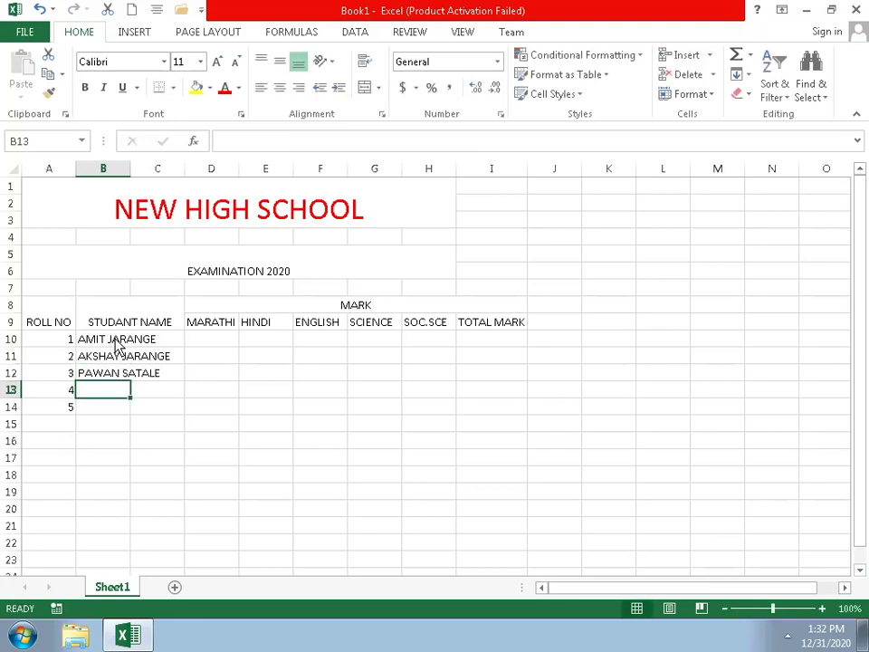
text(A)
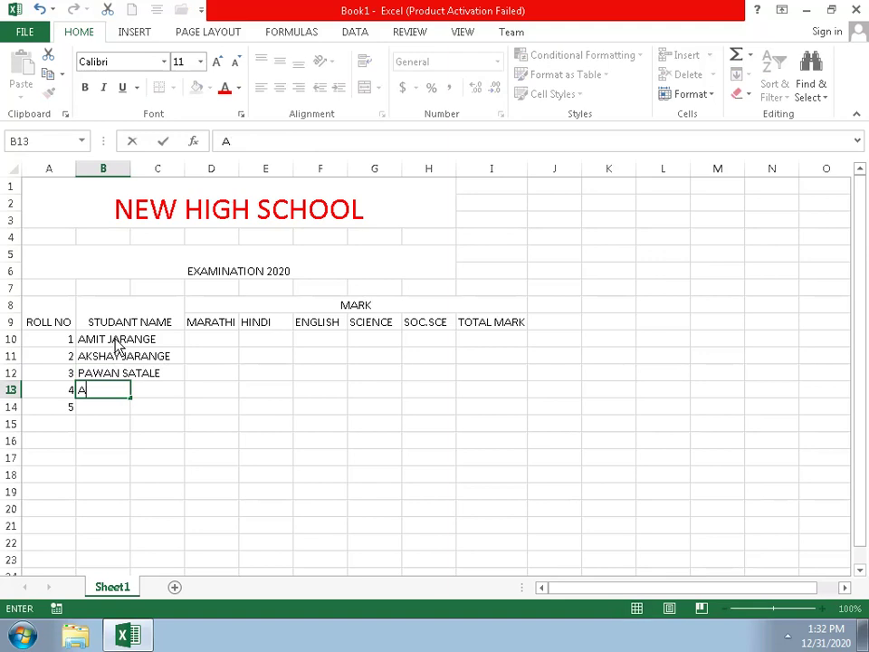
text(DI)
text(TYA)
text( JARA)
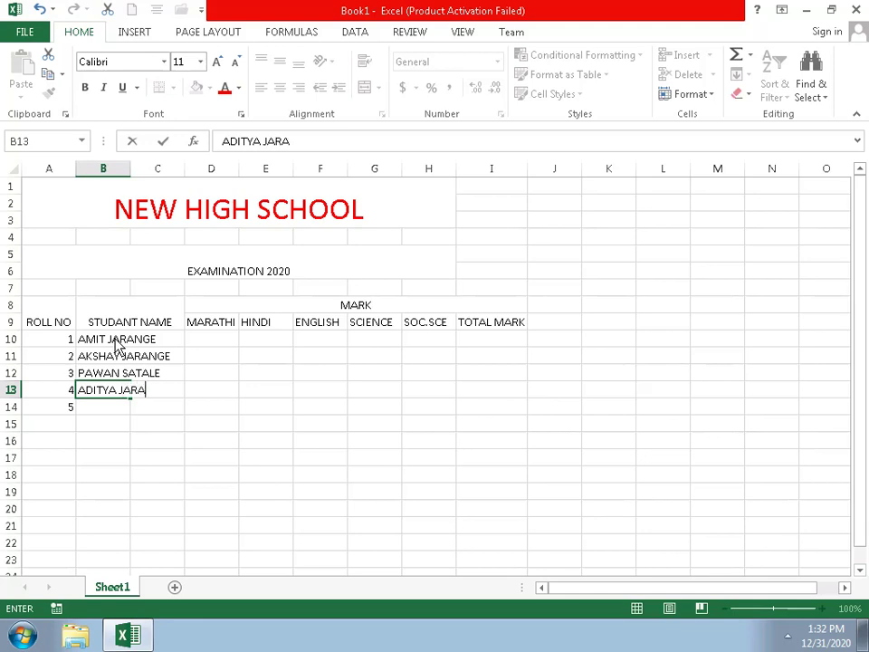
text(NGE)
key(Return)
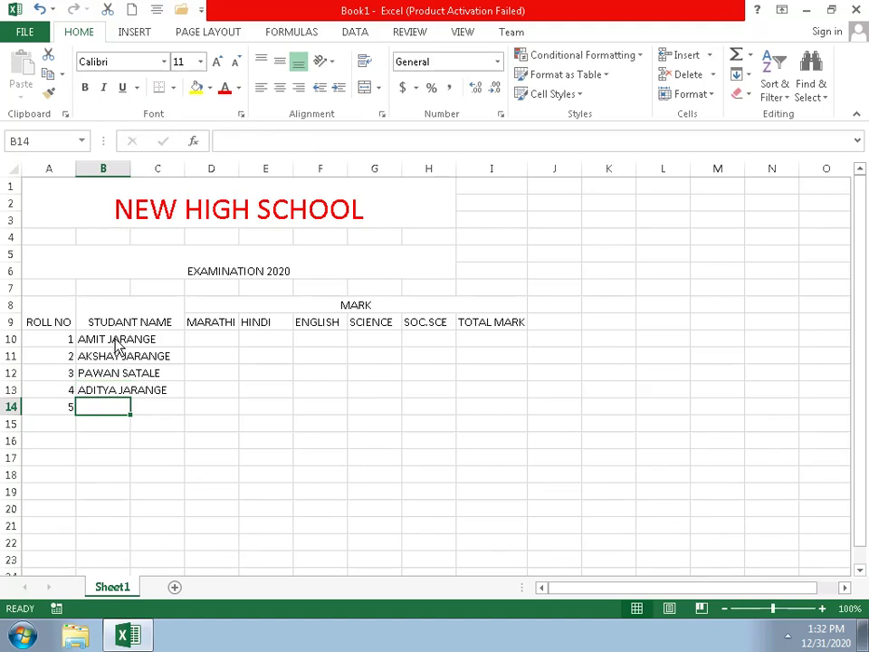
text(A)
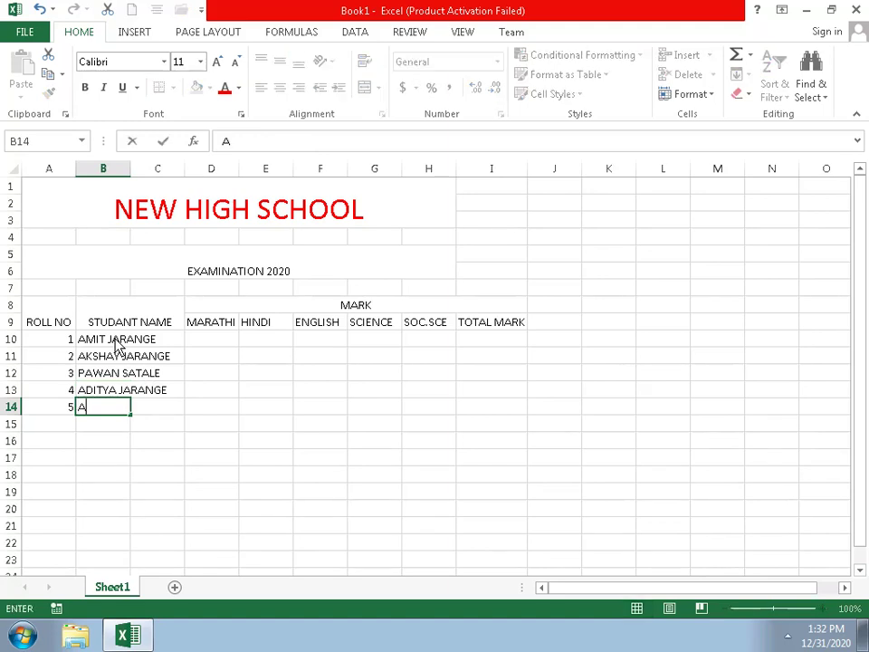
text(B)
text(HI)
text(S)
text(H)
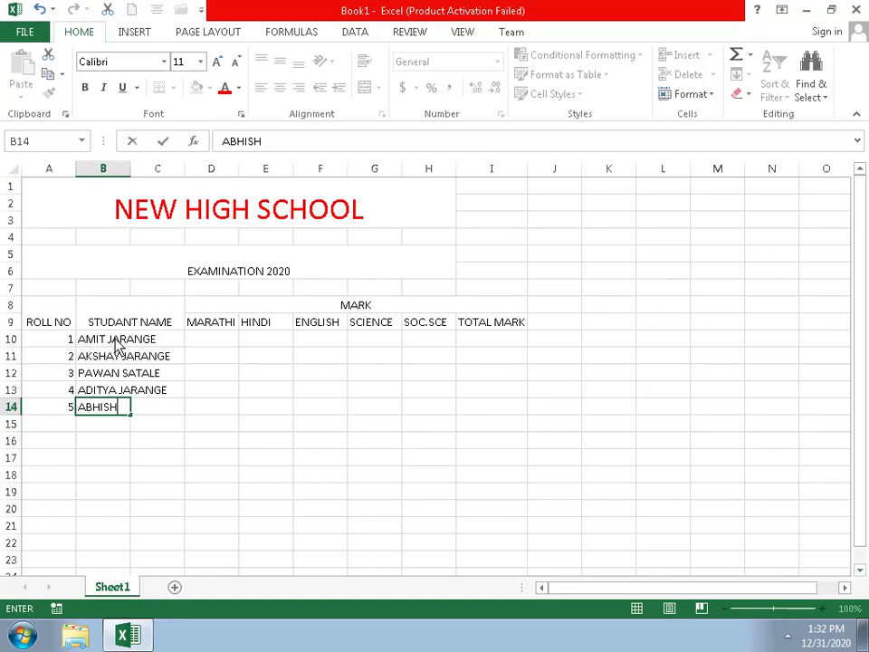
text(EH)
key(BackSpace)
text(KG)
key(BackSpace)
text(K)
text(H)
text( JAR)
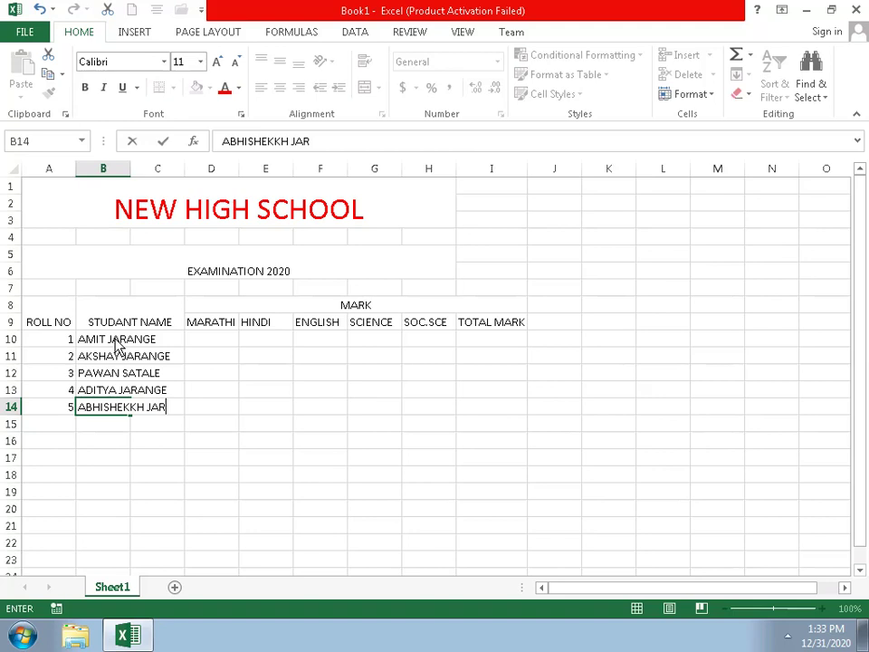
text(AN)
text(GE)
Step: Fix the fifth student's name in B14 by removing stray letters and inserting the missing K
click(147, 407)
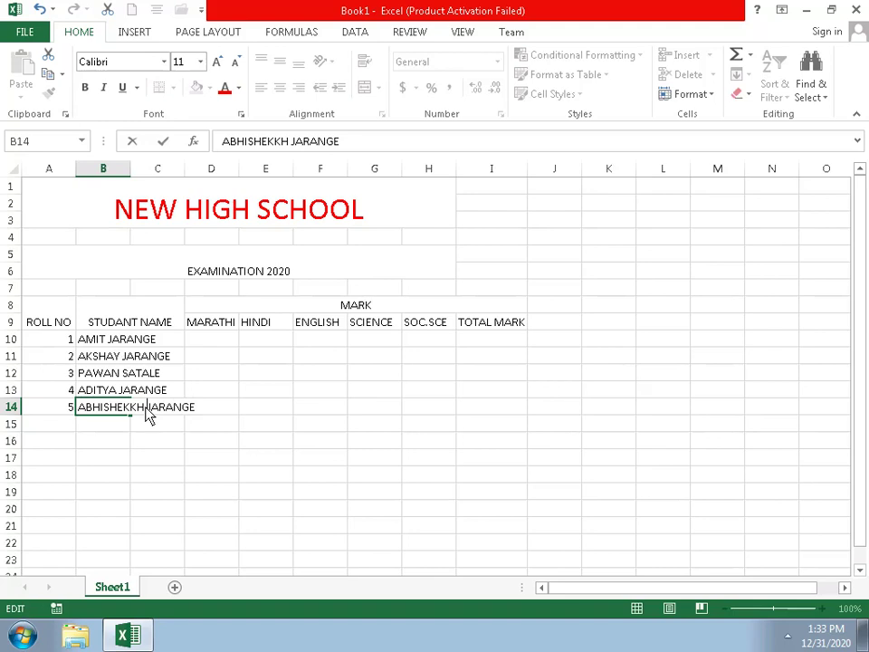
key(BackSpace)
key(BackSpace)
key(BackSpace)
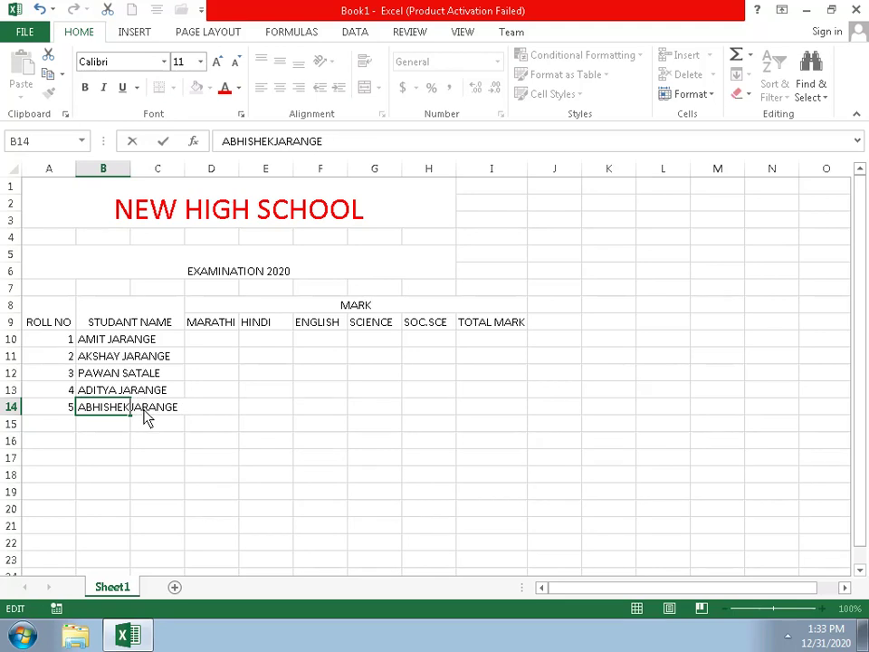
key(BackSpace)
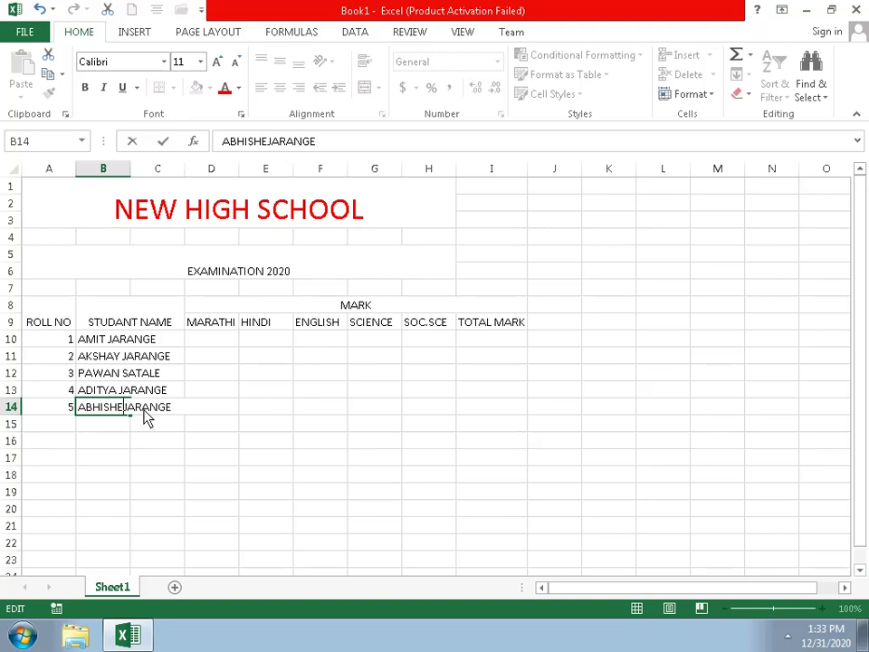
text(E)
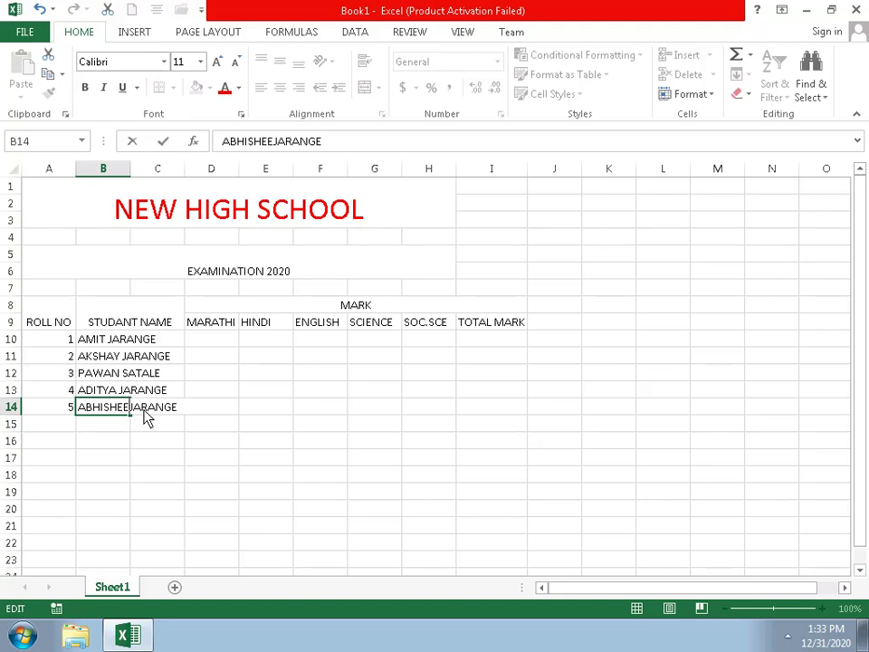
key(BackSpace)
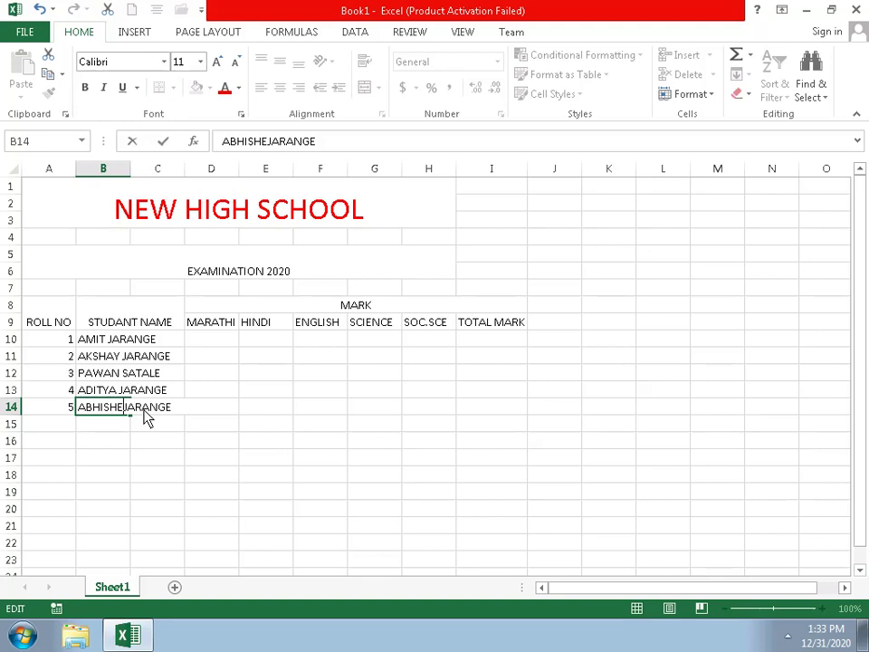
text(K)
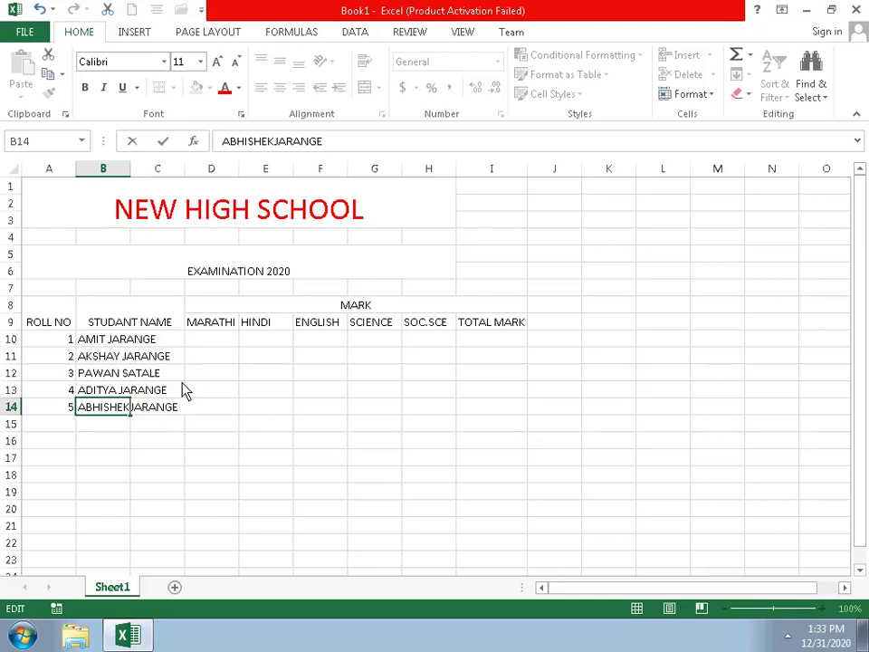
key(End)
click(110, 430)
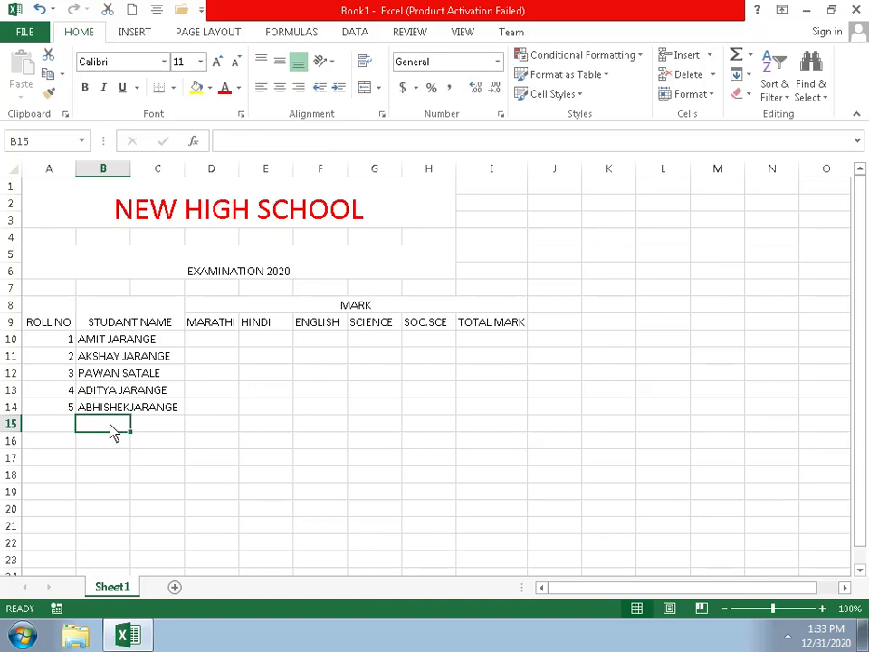
Step: Enter the MARATHI marks 100, 99, 98, 97 and 94 in D10:D14
click(200, 345)
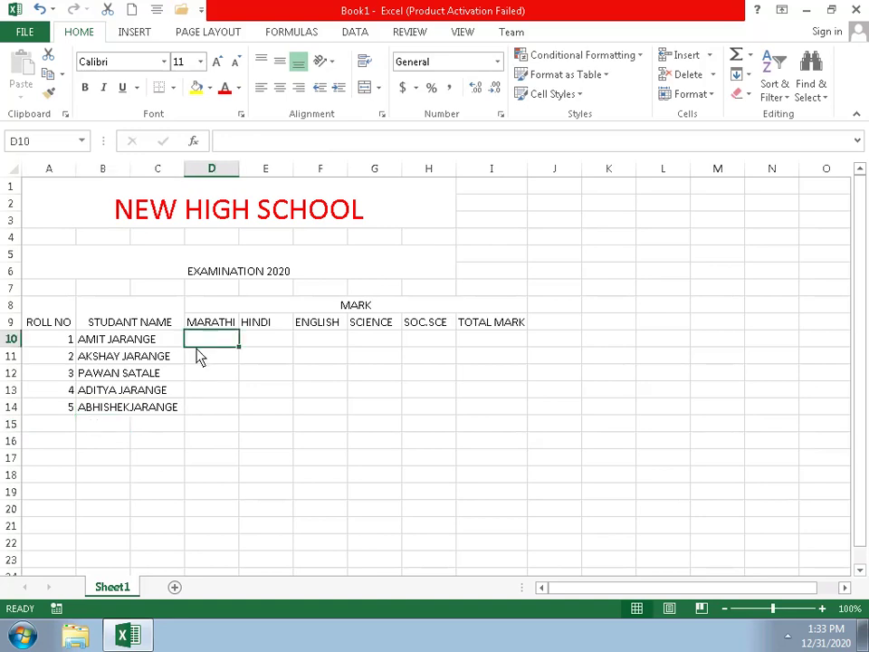
text(9)
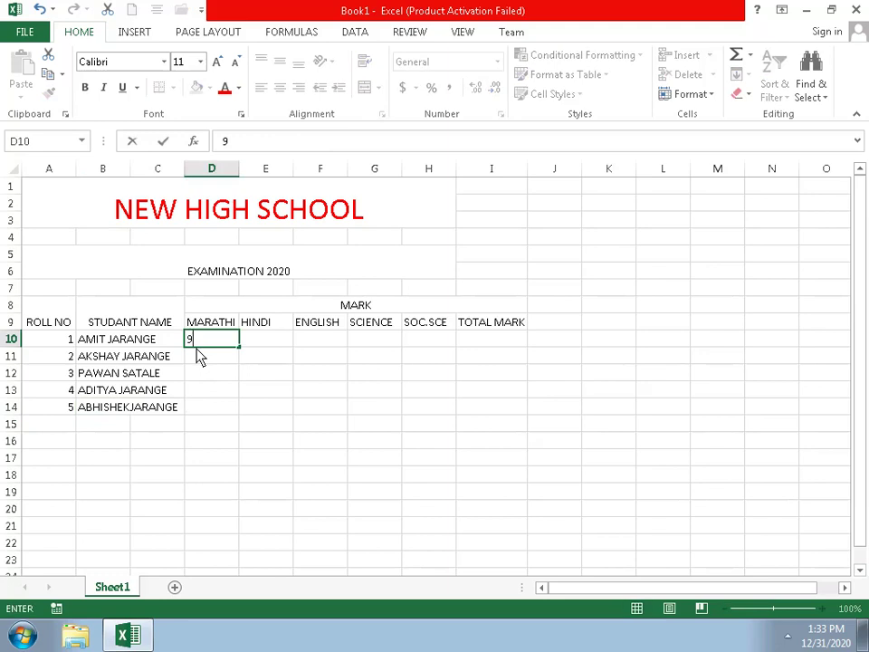
text(0)
key(Return)
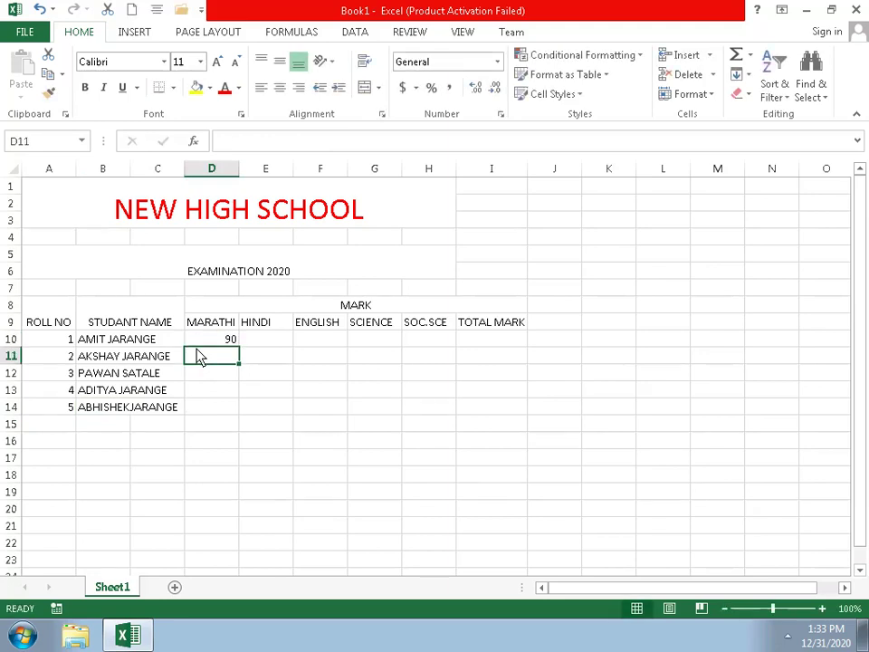
text(99)
key(Return)
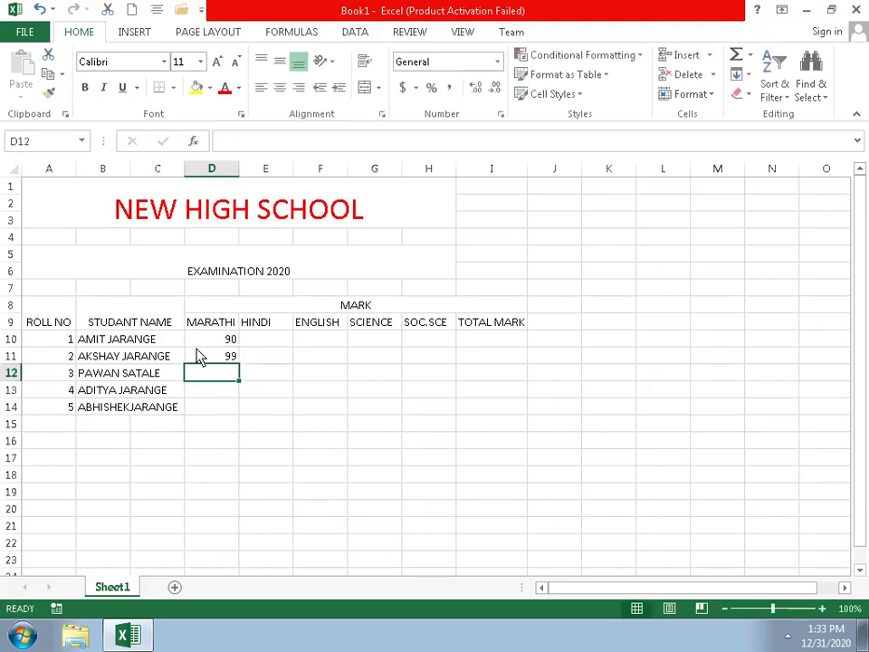
key(Up)
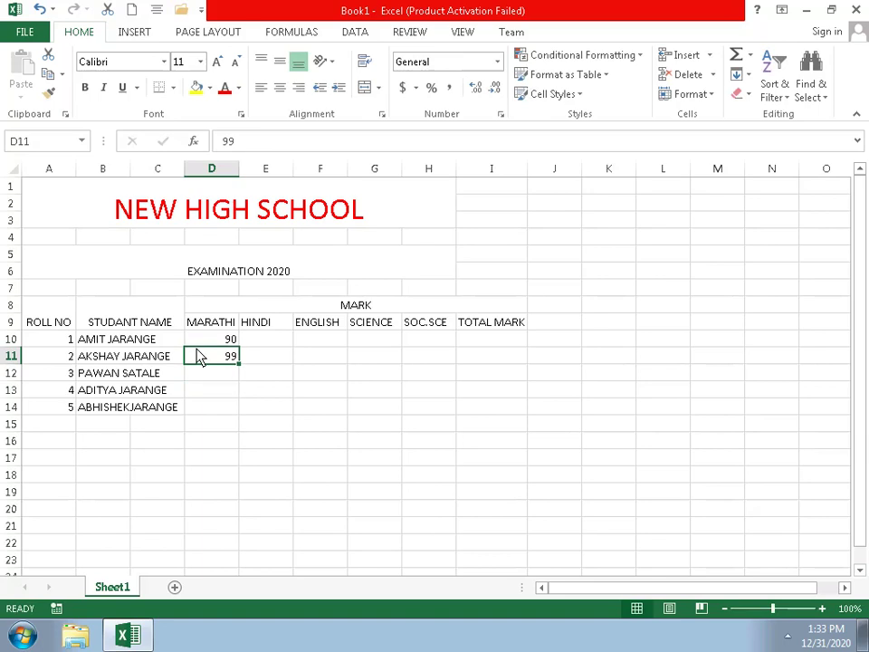
key(Up)
key(Delete)
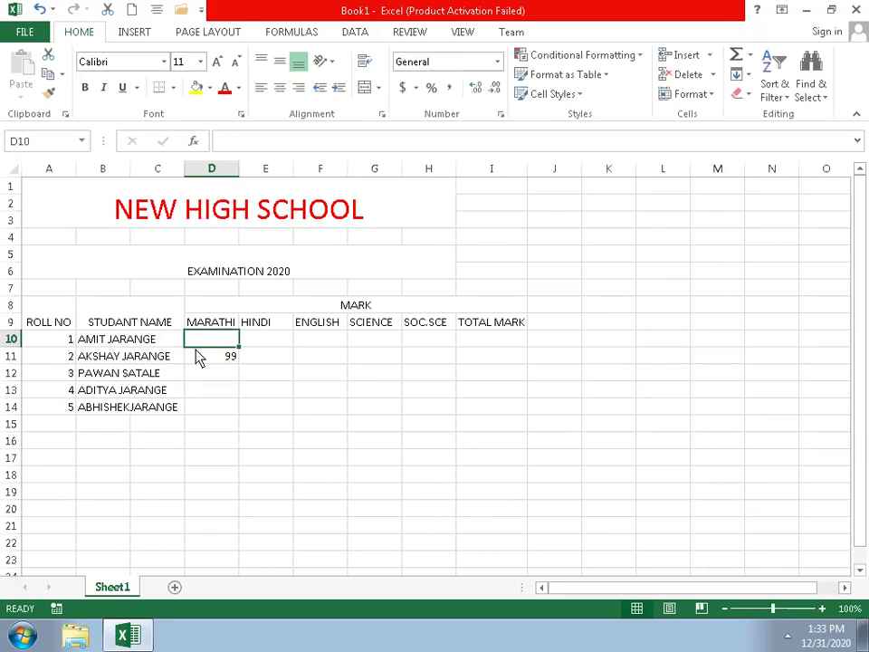
text(10)
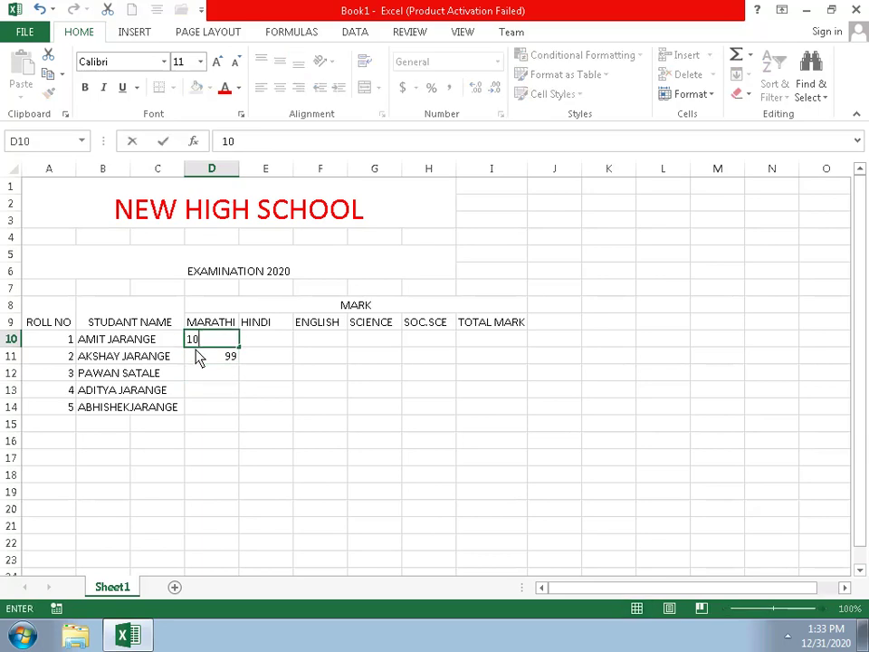
text(0)
key(Return)
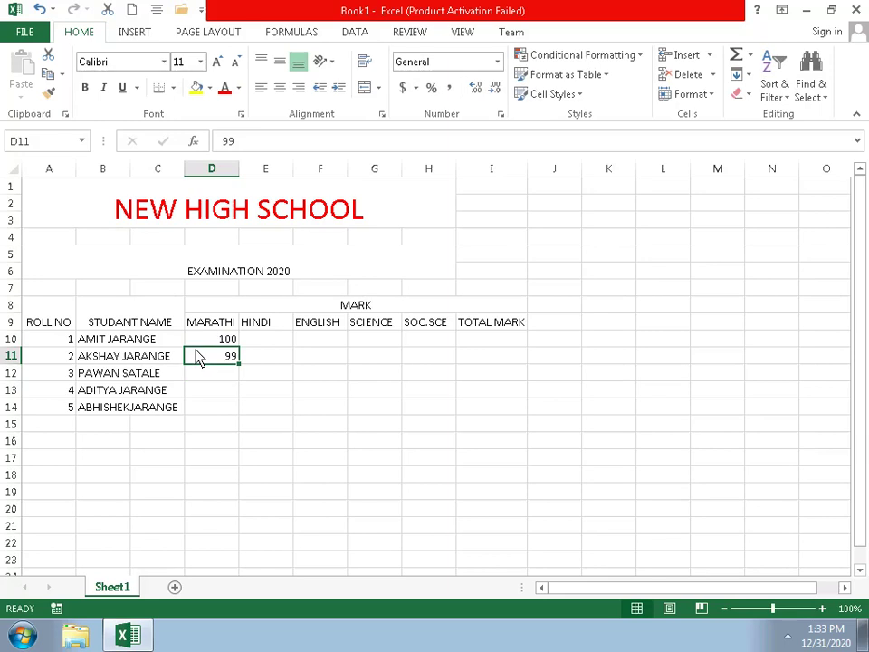
key(Return)
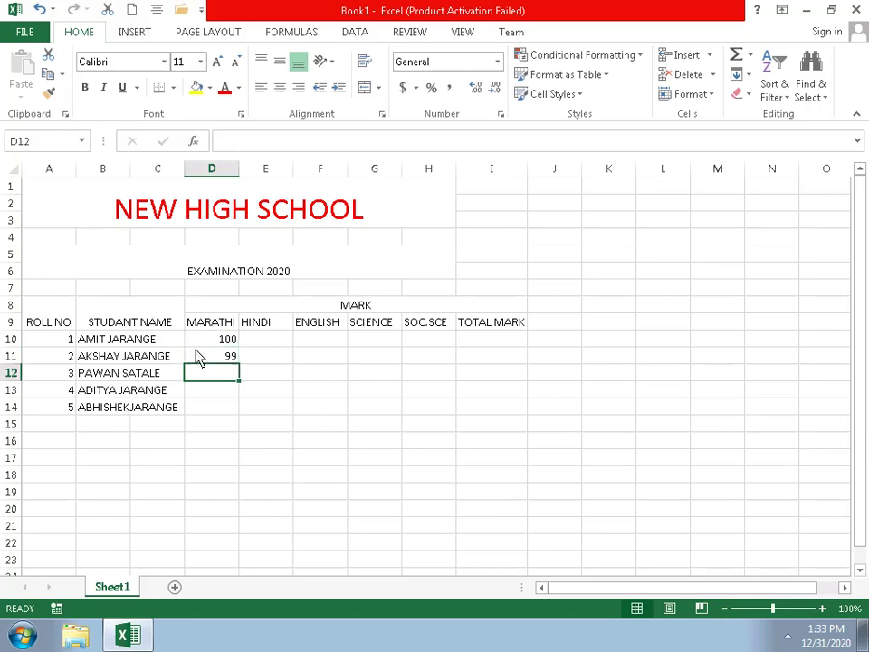
text(98)
key(Return)
text(97)
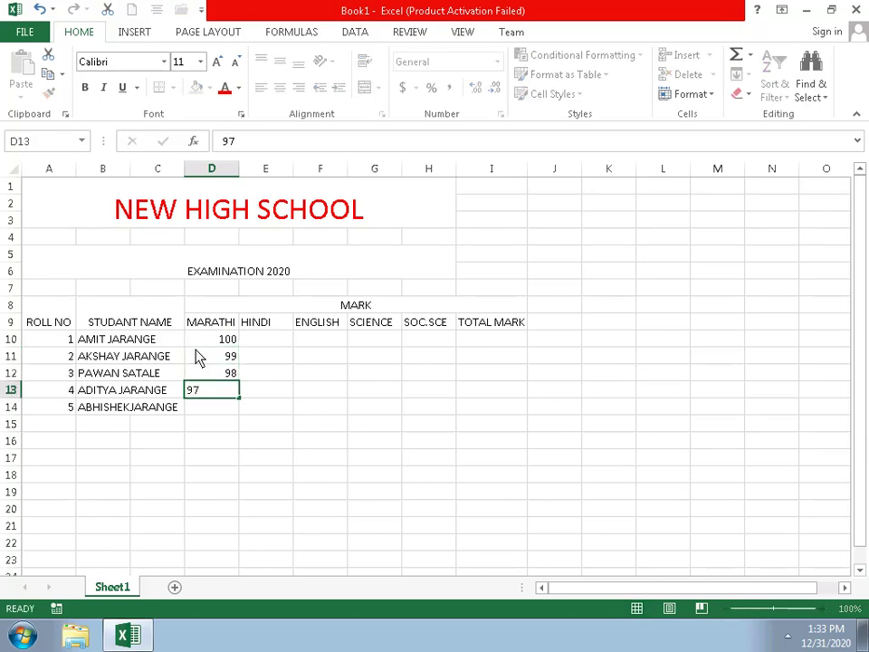
key(Return)
text(9)
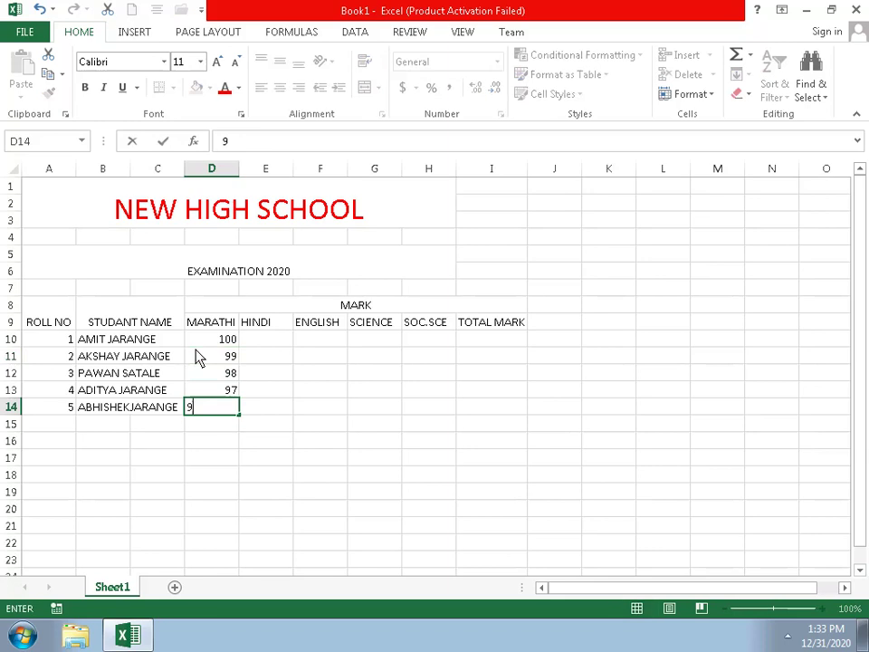
text(4)
key(Tab)
Step: Enter the HINDI marks bottom-up: 54, 84, 98, 99 and 100 in E14:E10
text(54)
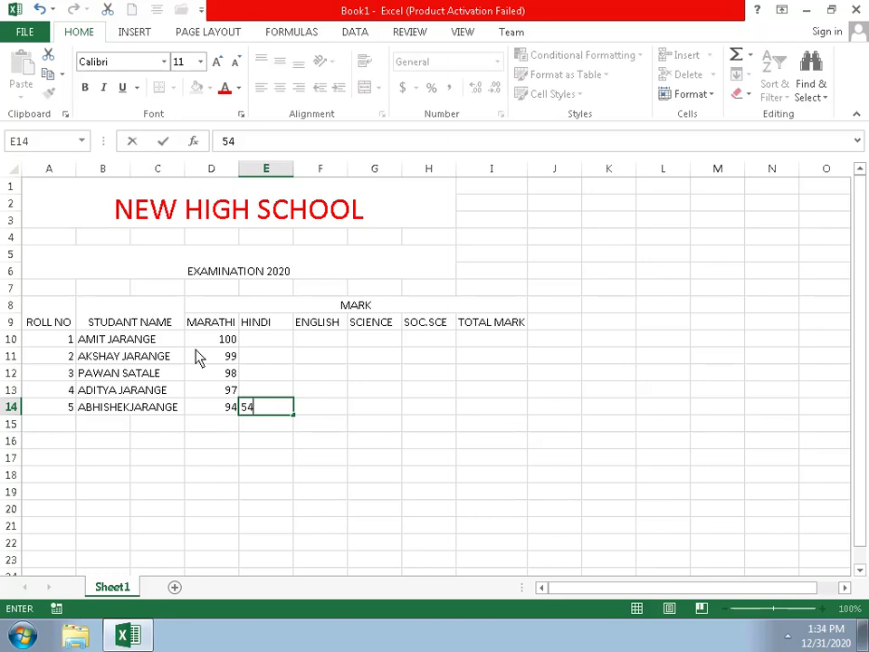
key(Up)
text(8)
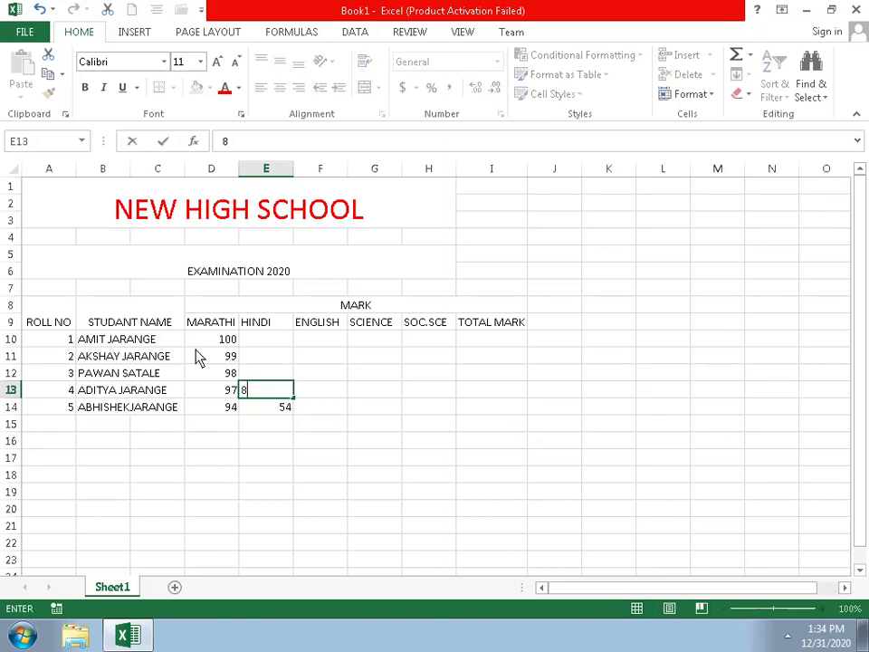
text(4)
key(Up)
text(9)
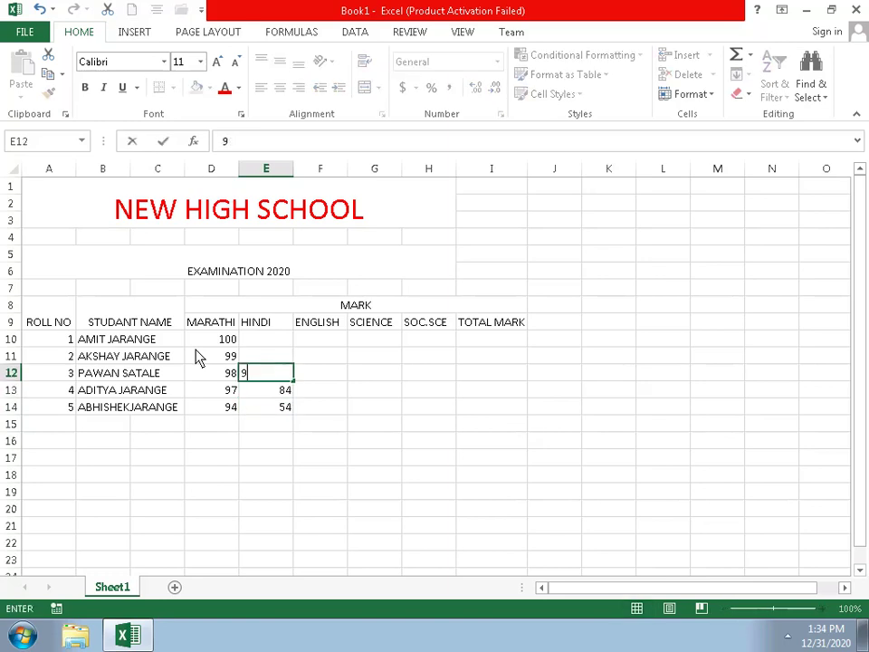
text(8)
key(Up)
text(99)
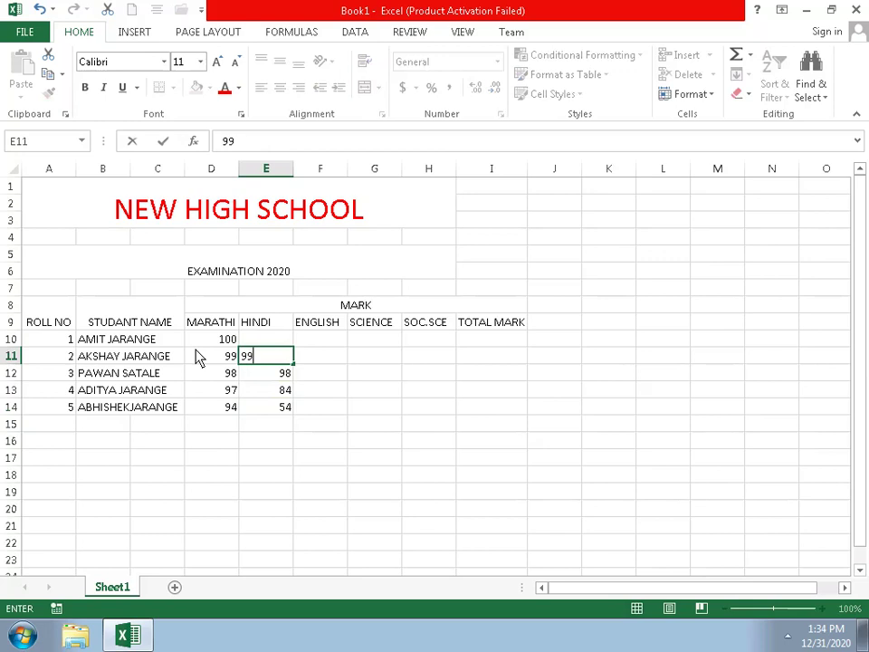
key(Up)
text(100)
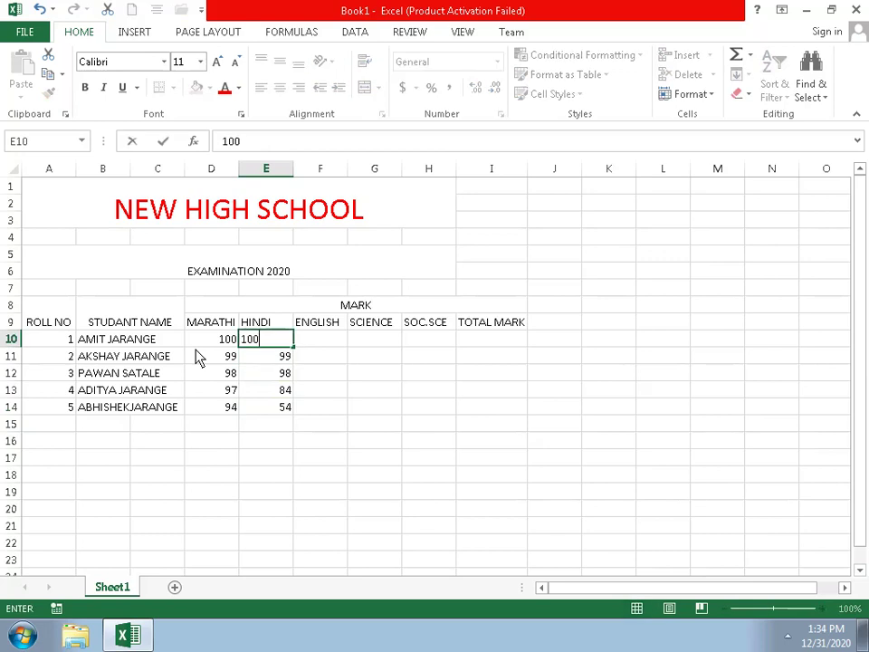
key(Right)
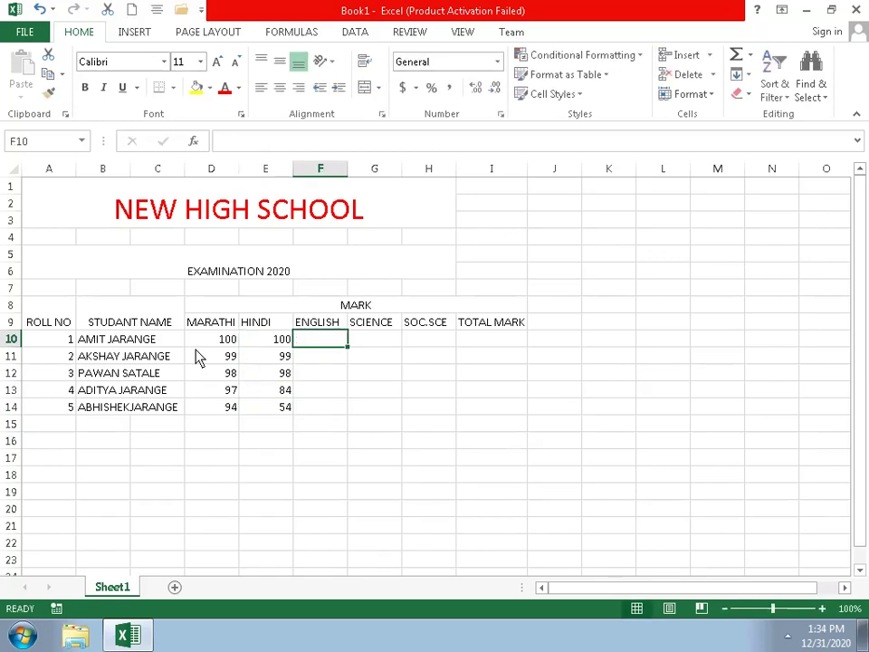
Step: Enter the ENGLISH marks 100, 59, 56, 65 and 95 in F10:F14
text(100)
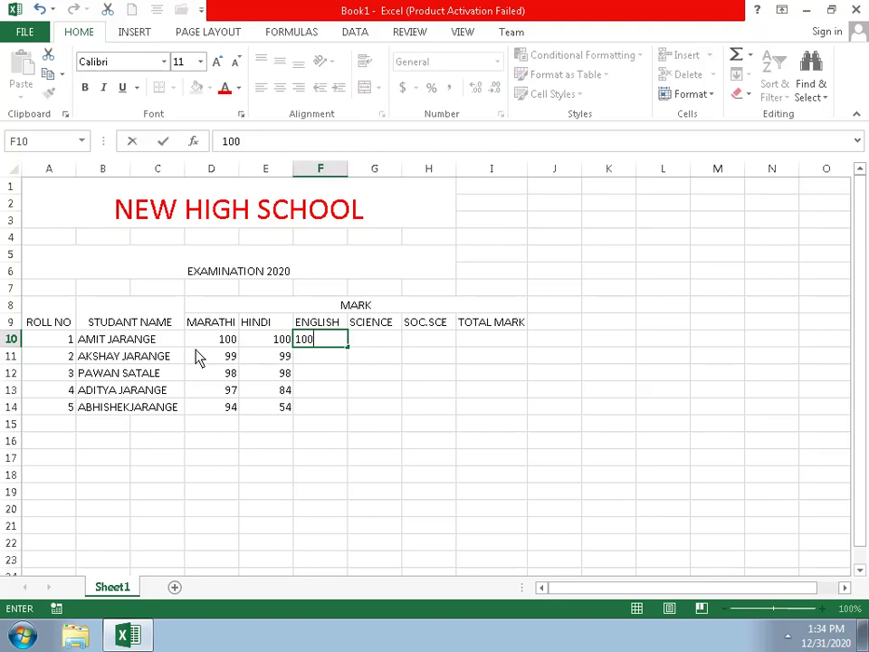
key(Return)
text(5)
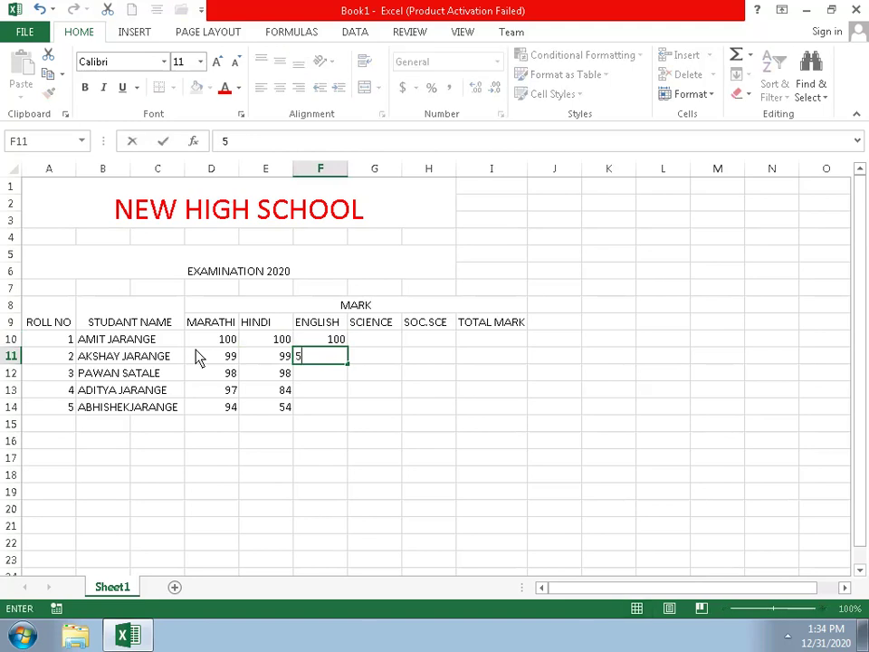
text(9)
key(Return)
text(56)
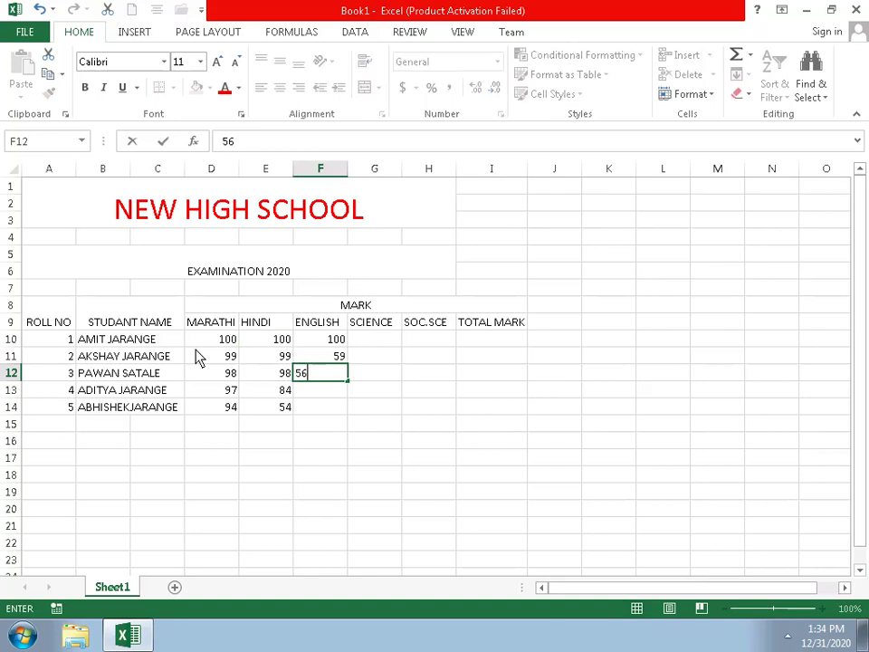
text(5)
key(BackSpace)
key(Return)
text(65)
key(Return)
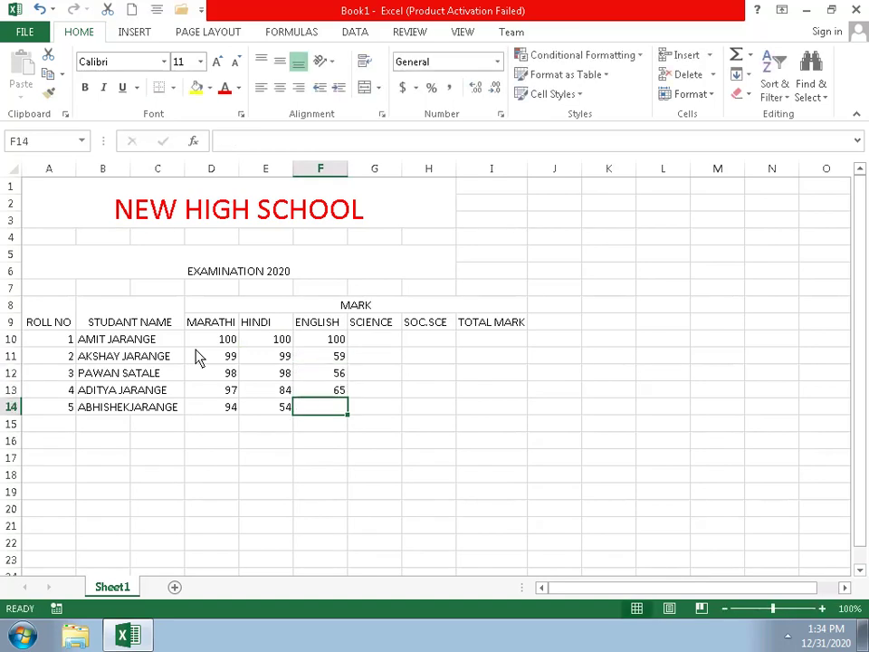
text(95)
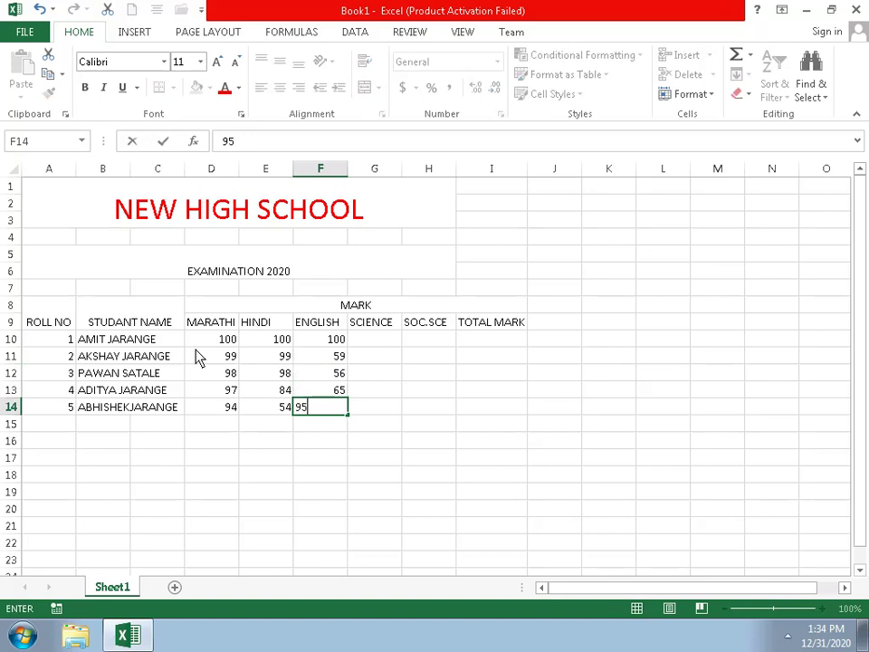
key(Tab)
Step: Enter the SCIENCE marks 100, 54, 95, 98 and 65 in G10:G14
key(Up)
key(Up)
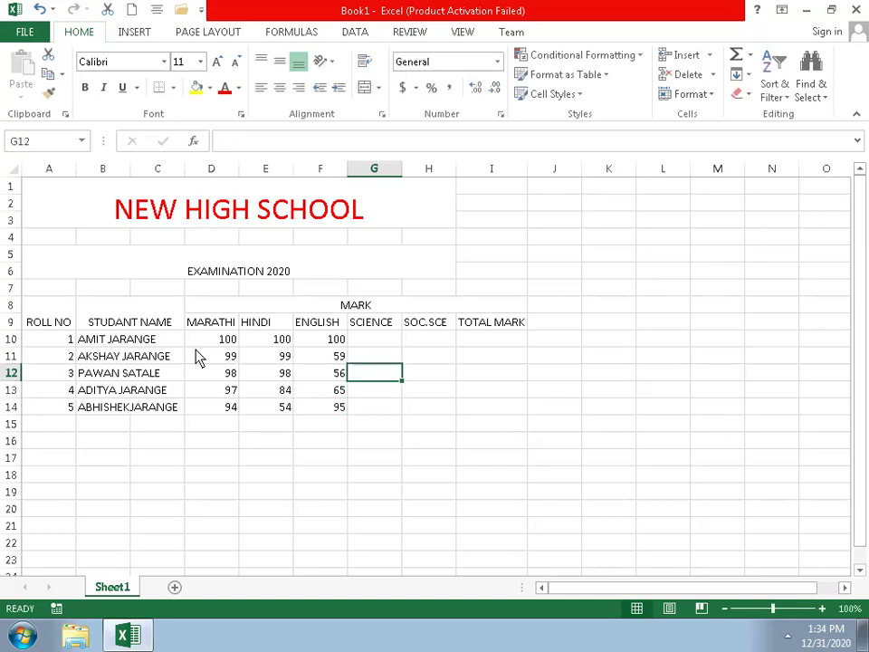
key(Up)
key(Up)
text(100)
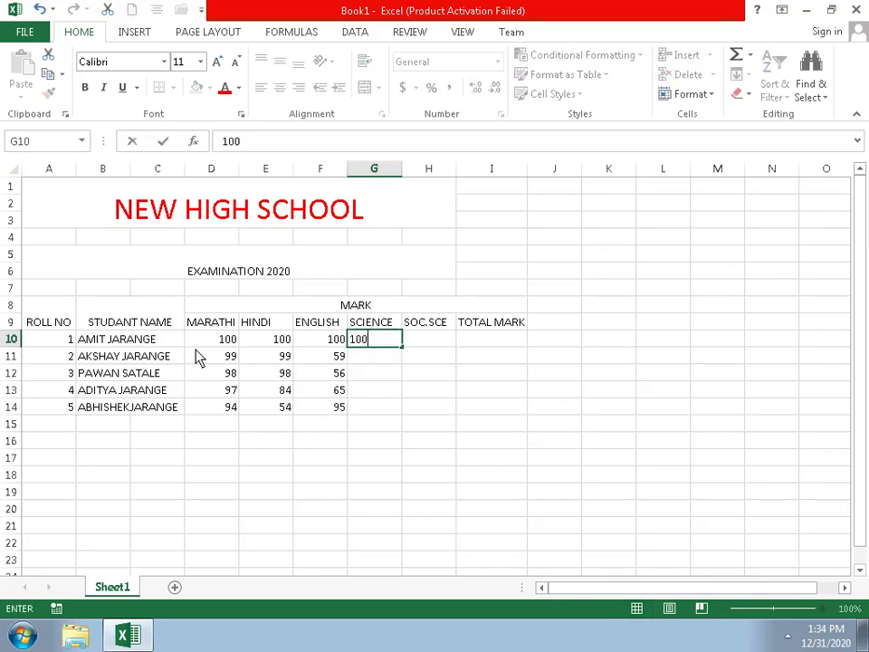
key(Return)
text(54)
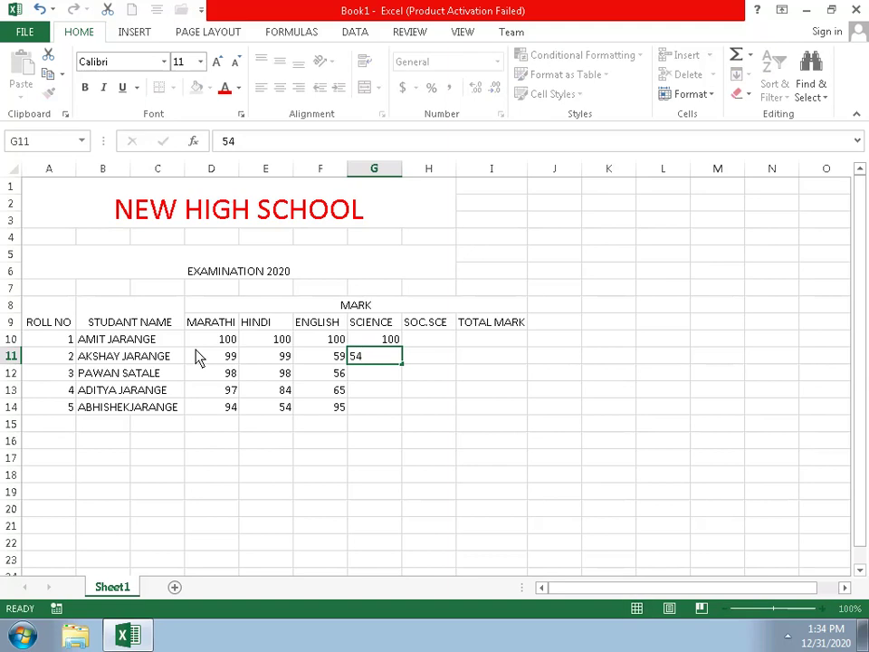
key(Return)
text(95)
key(Return)
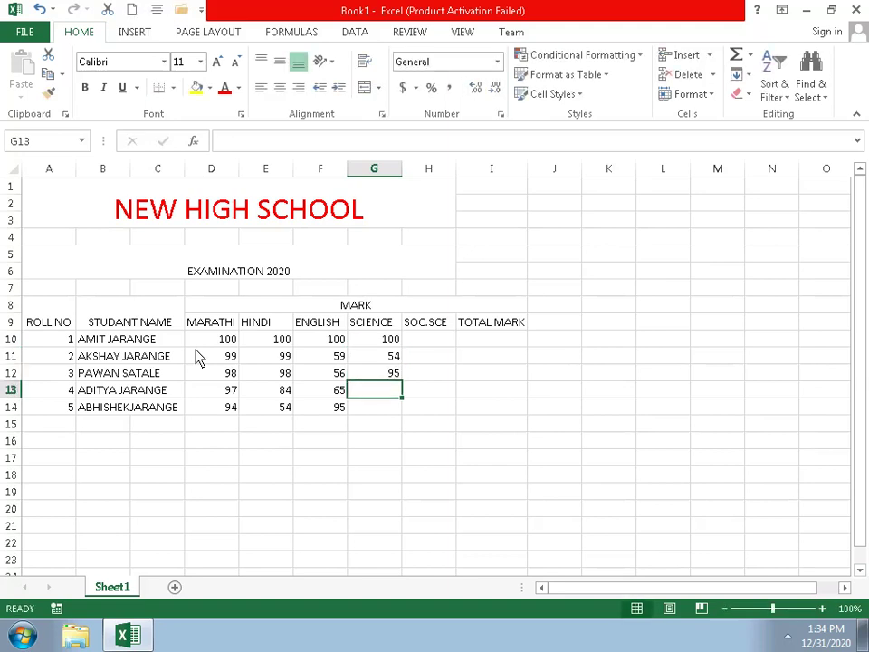
text(98)
key(Return)
text(65)
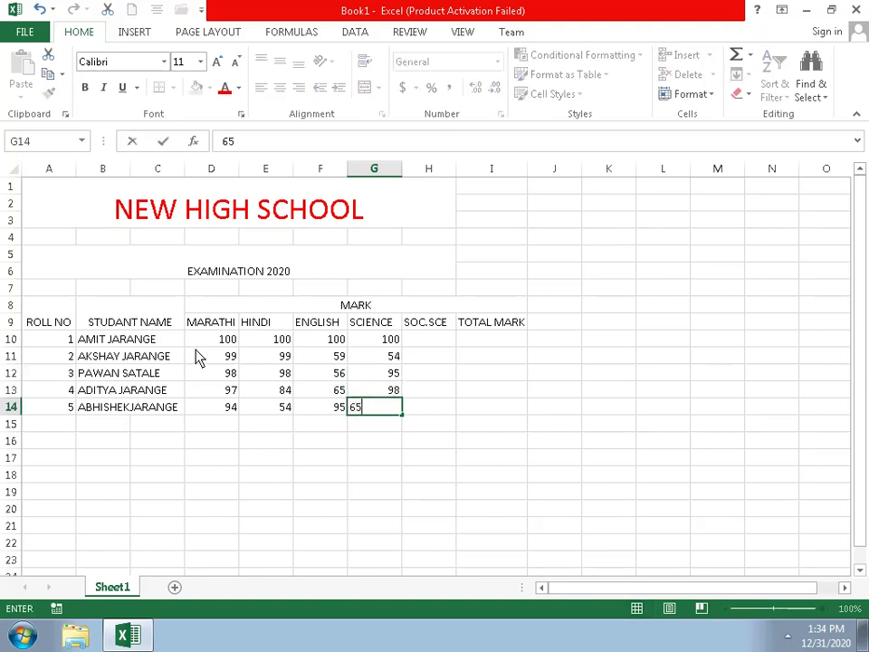
key(Tab)
Step: Enter the SOC.SCE marks 85, 95, 95, 65 and 45 in H10:H14
key(Up)
key(Up)
key(Up)
key(Up)
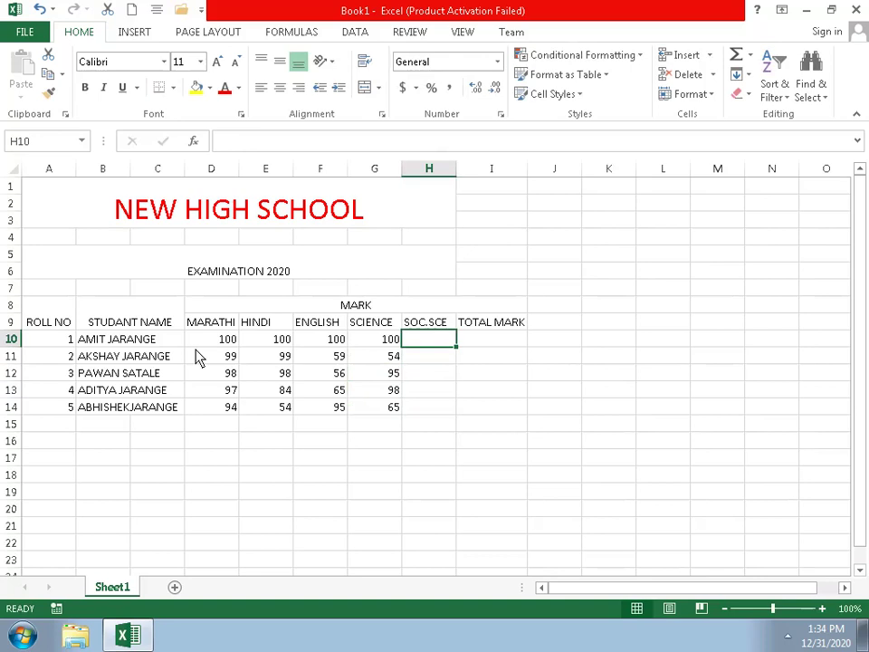
text(85)
key(Return)
text(5)
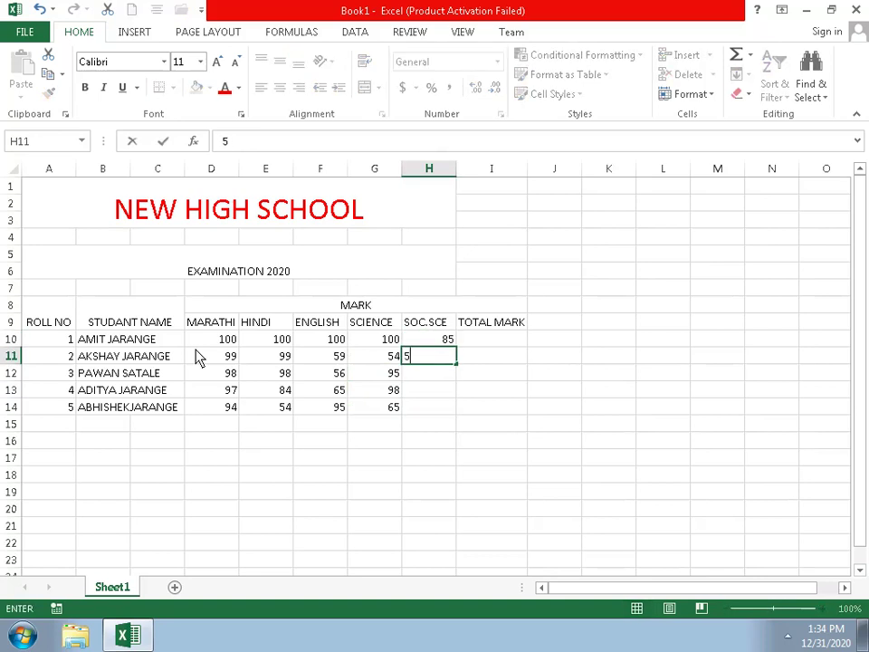
text(45)
key(Return)
key(Up)
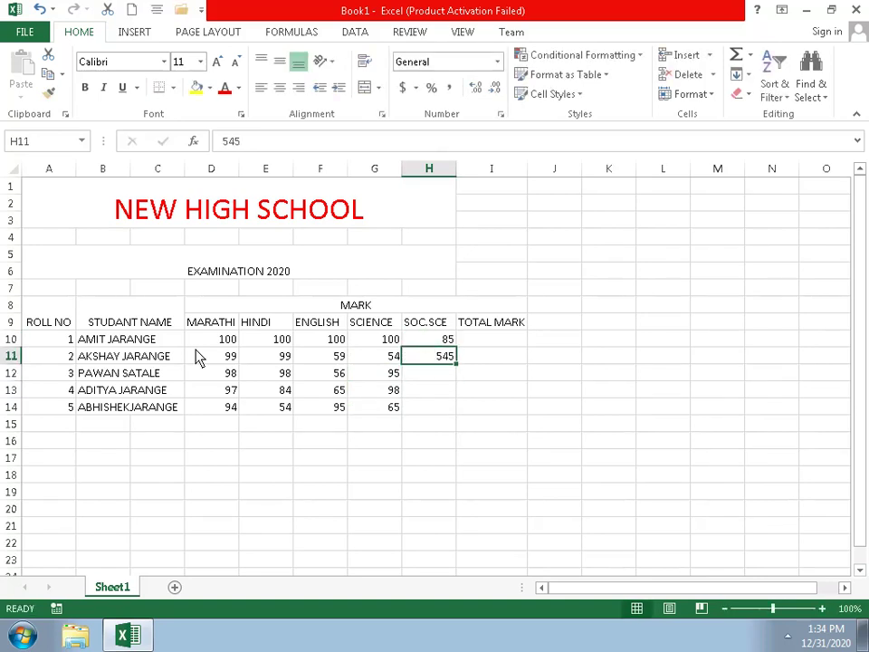
key(BackSpace)
text(9)
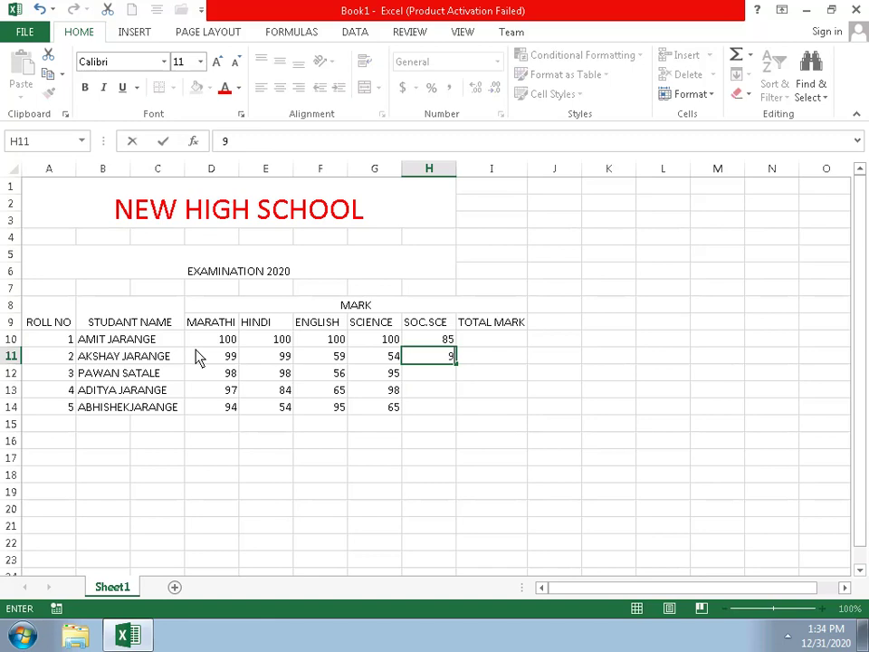
text(5)
key(Return)
text(9)
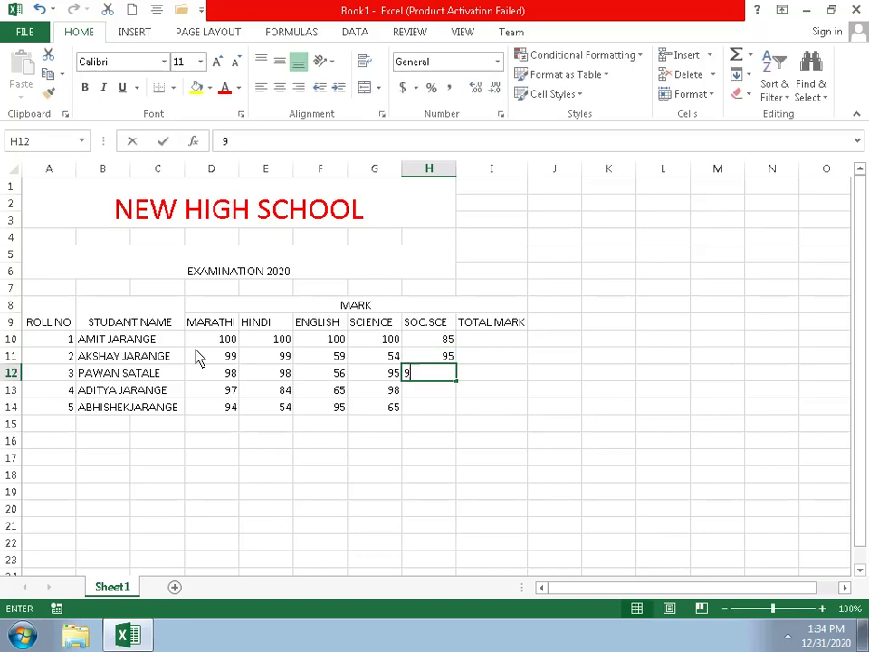
text(5)
key(Return)
text(65)
key(Return)
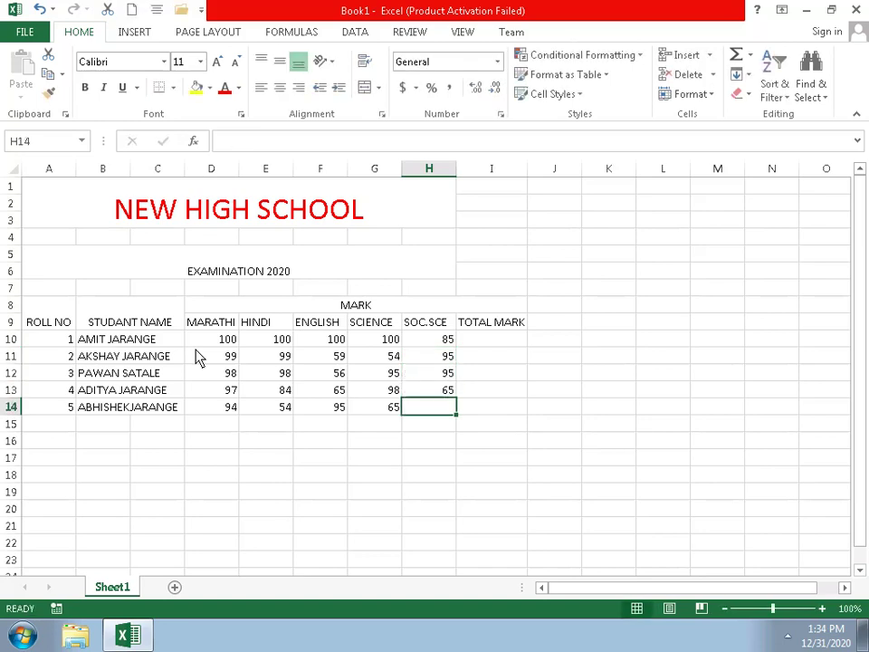
text(45)
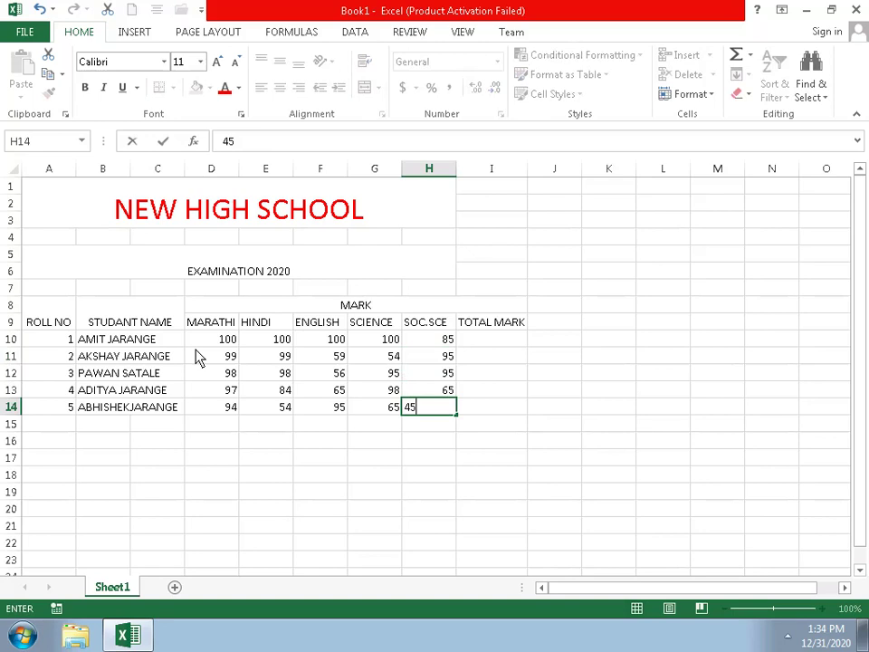
key(Tab)
text(9)
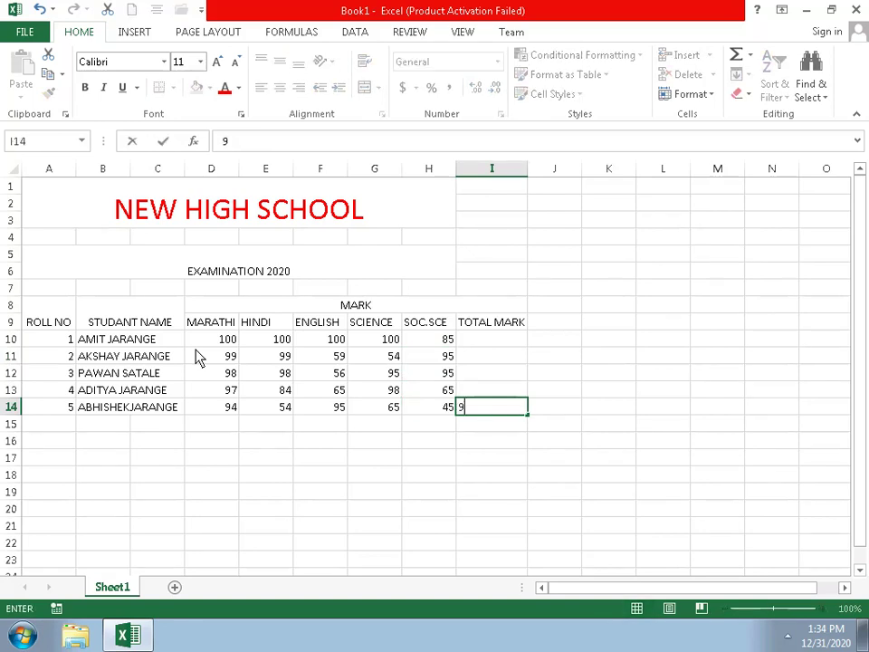
text(5)
key(Up)
text(98)
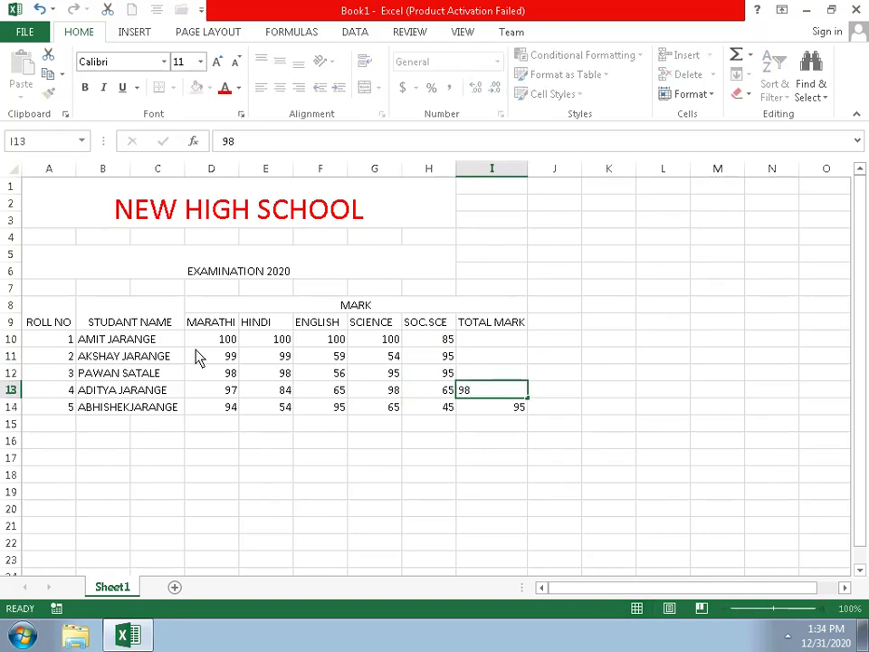
key(Up)
text(98)
key(Up)
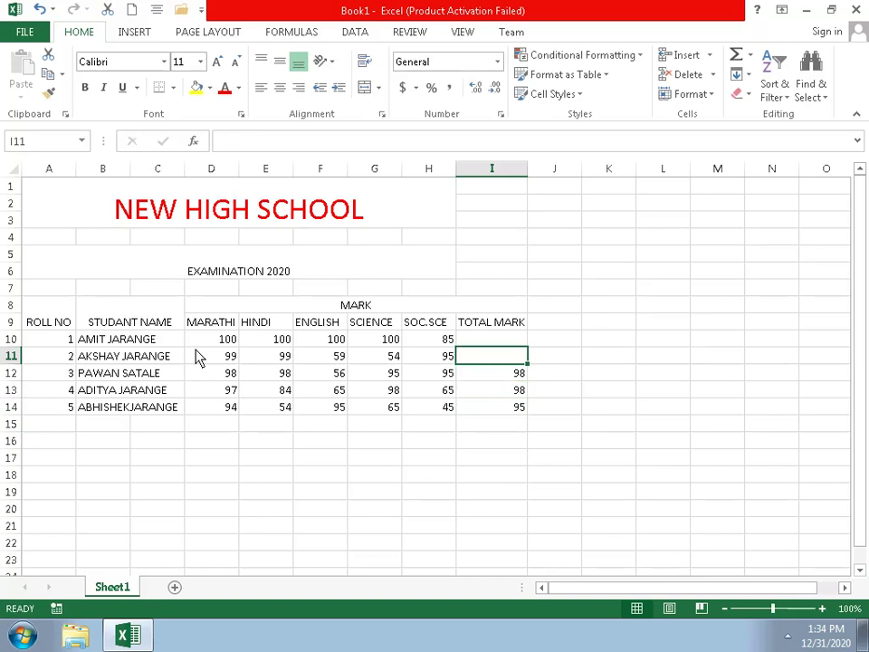
text(56)
key(Up)
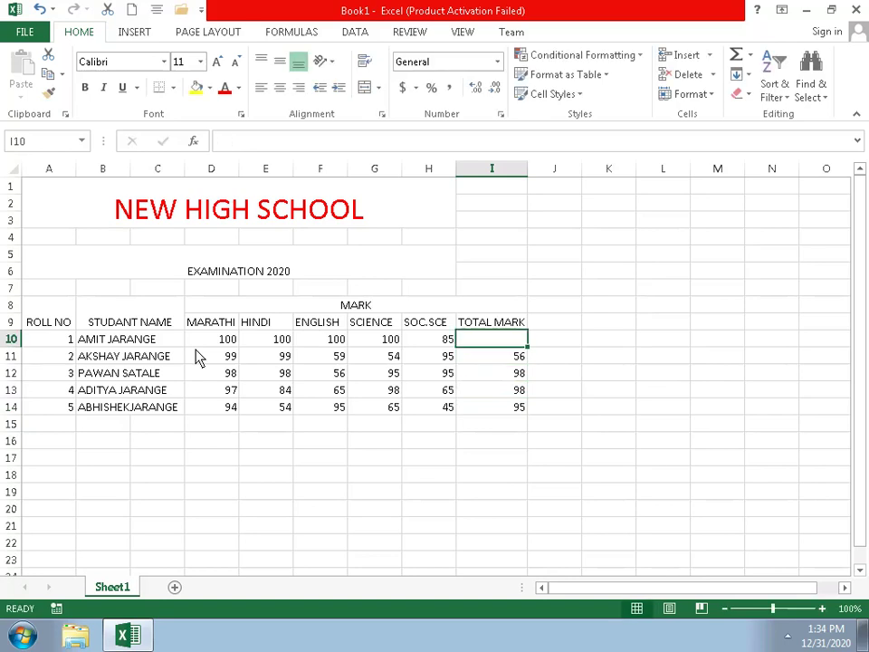
text(100)
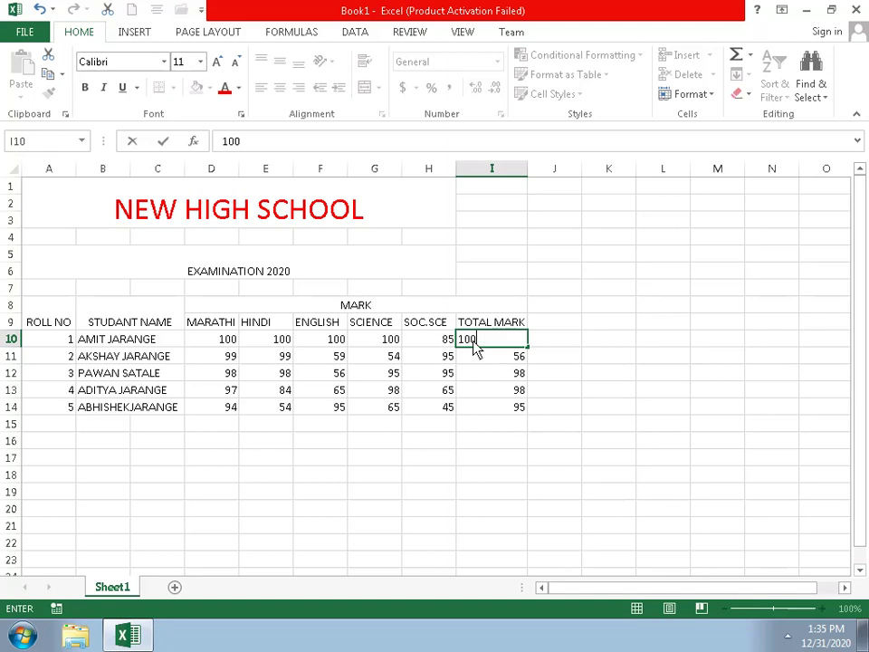
key(F2)
key(BackSpace)
key(BackSpace)
key(BackSpace)
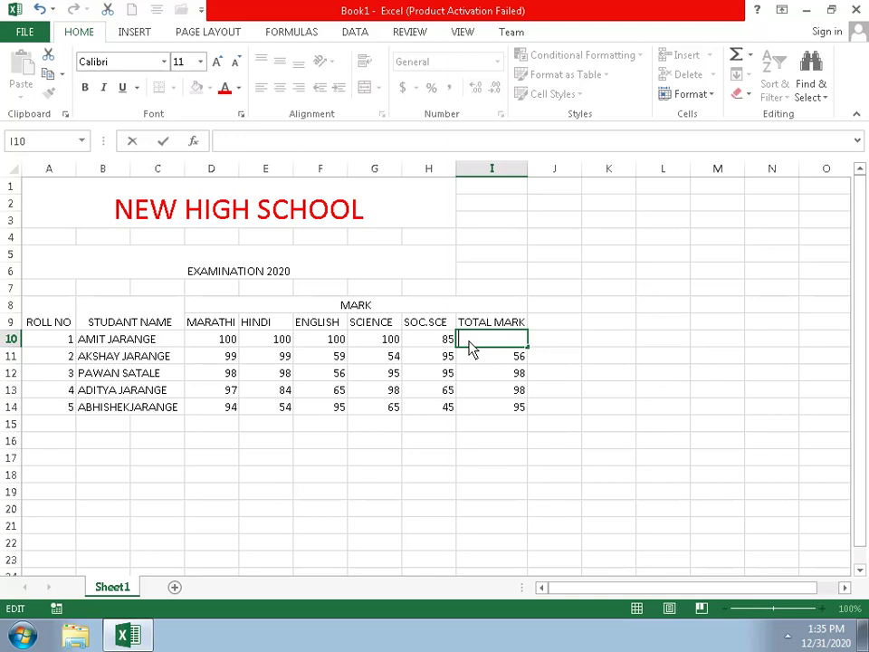
click(515, 412)
key(Delete)
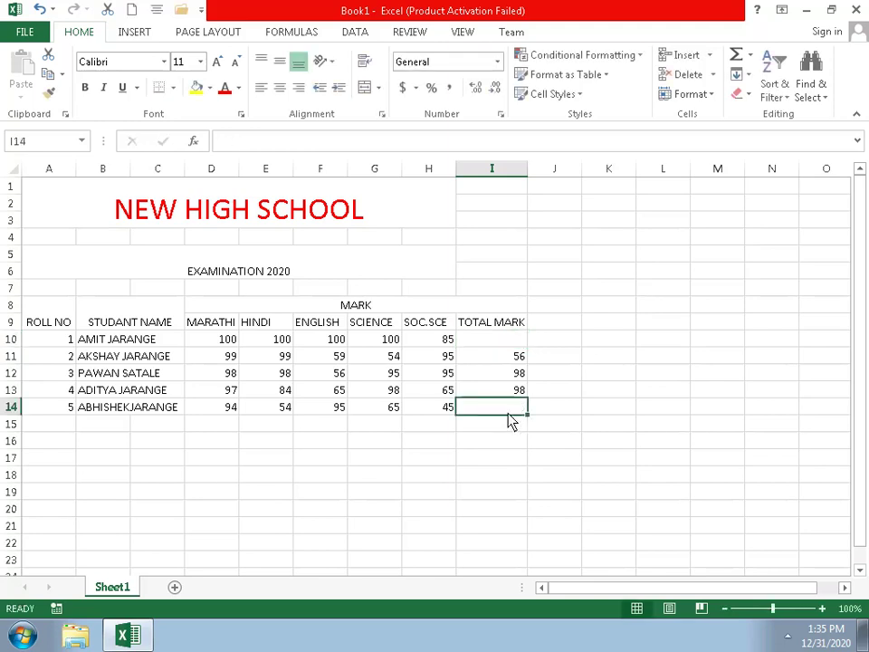
click(503, 389)
key(Delete)
click(502, 374)
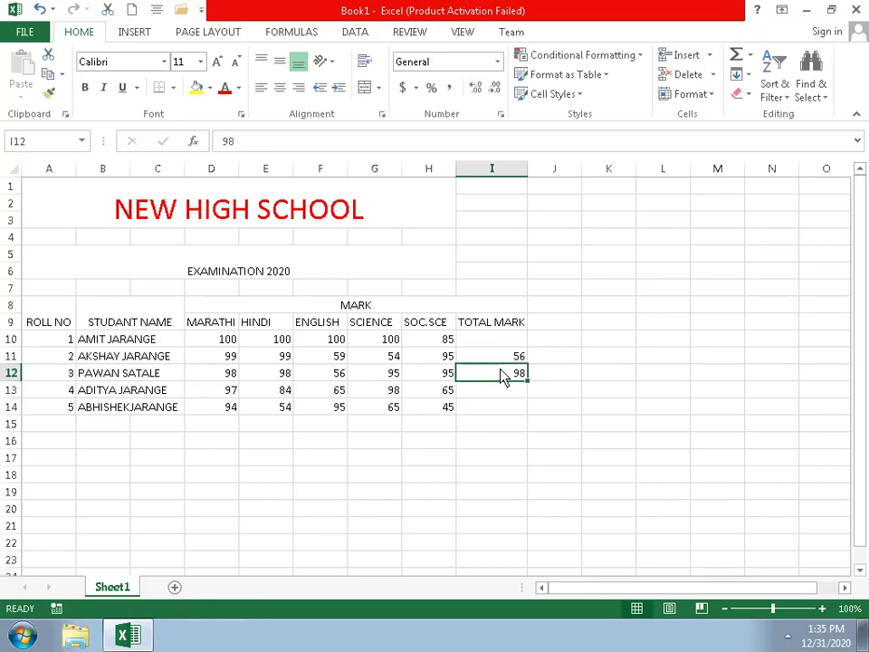
key(Delete)
key(Up)
key(Up)
click(510, 359)
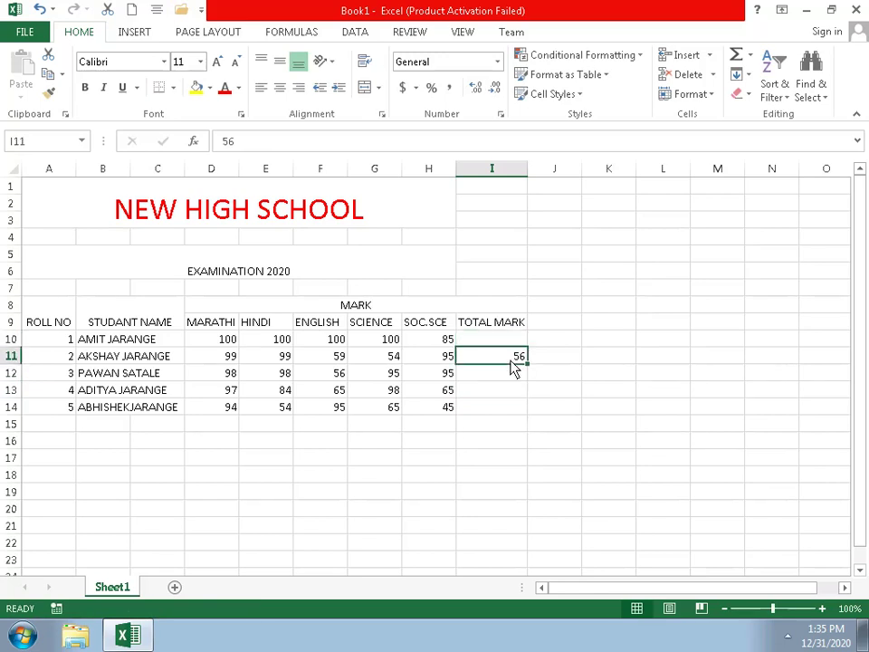
key(Delete)
Step: AutoSum the first two students' marks into TOTAL MARK, giving 485 and 406
mouse_move(208, 344)
mouse_down()
mouse_move(281, 362)
mouse_move(300, 345)
mouse_up()
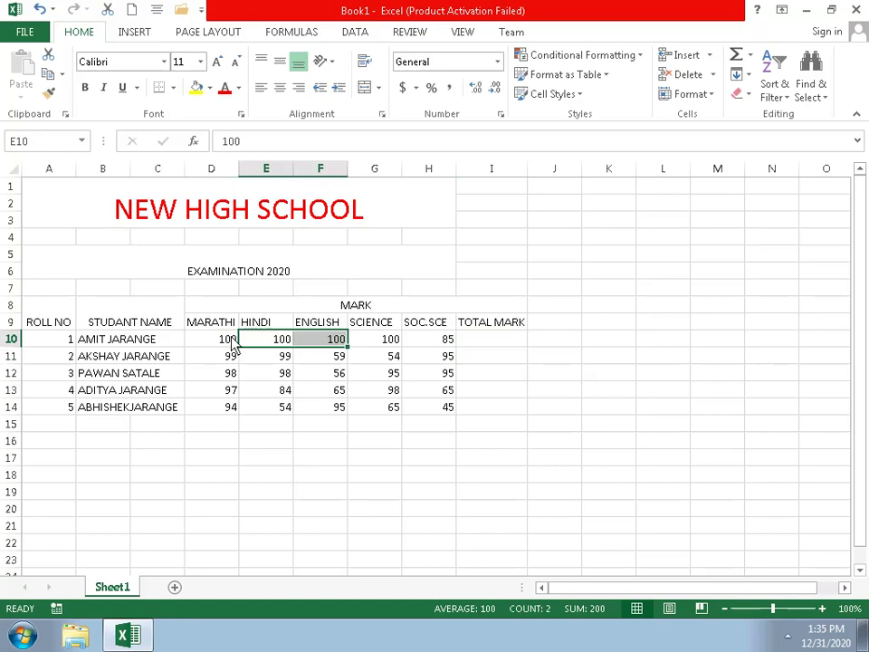
drag(229, 344, 432, 351)
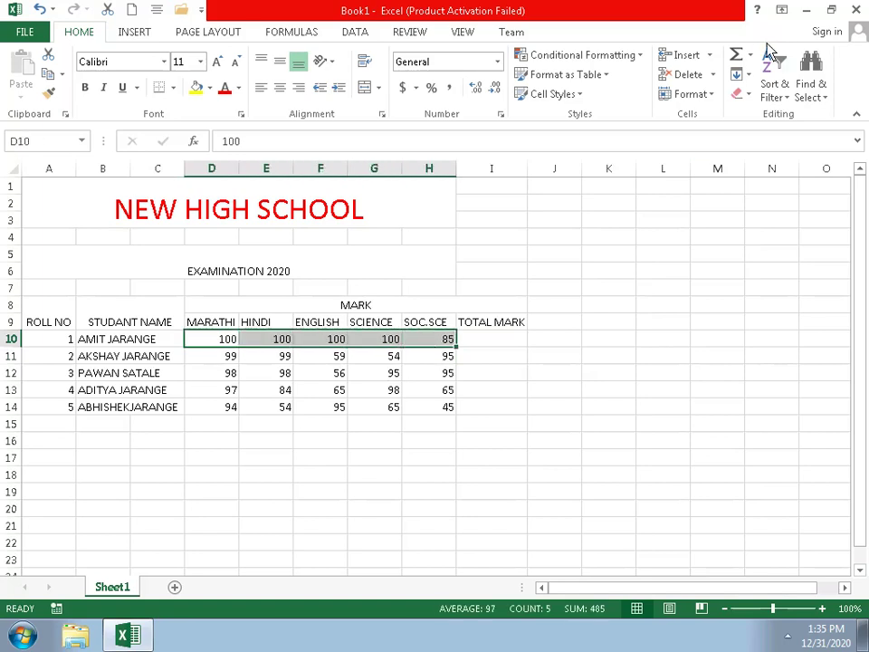
click(737, 58)
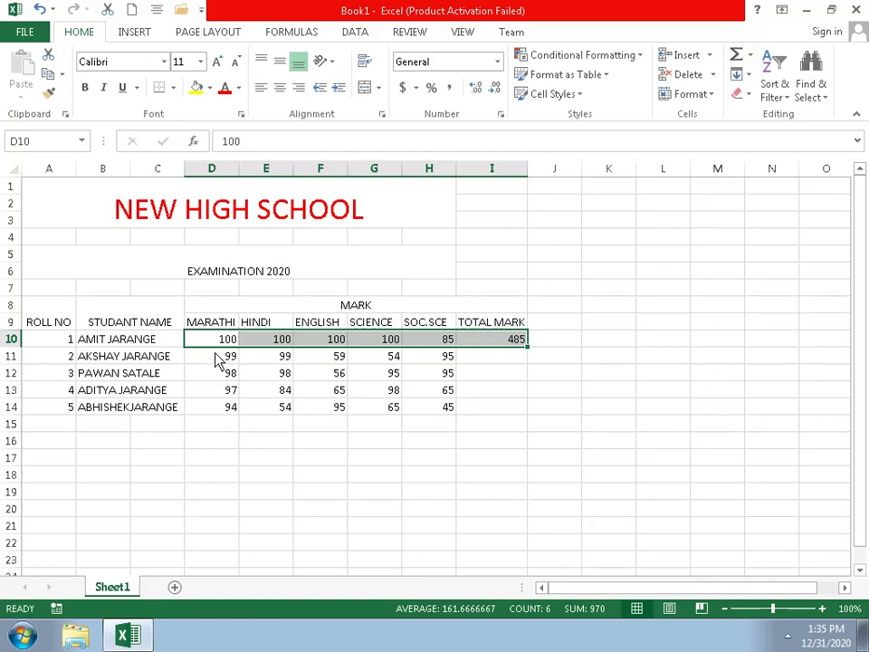
drag(221, 356, 423, 361)
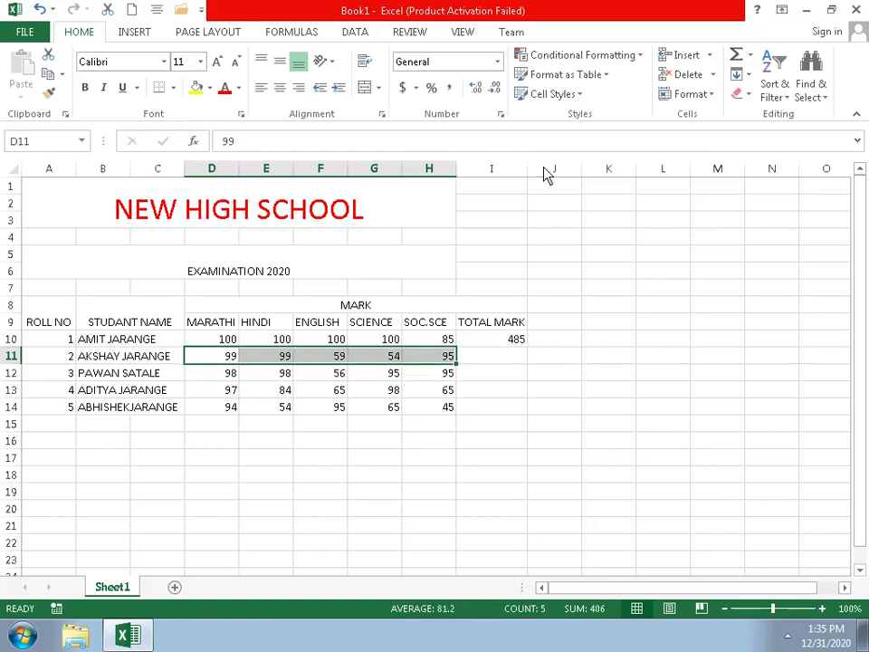
click(736, 56)
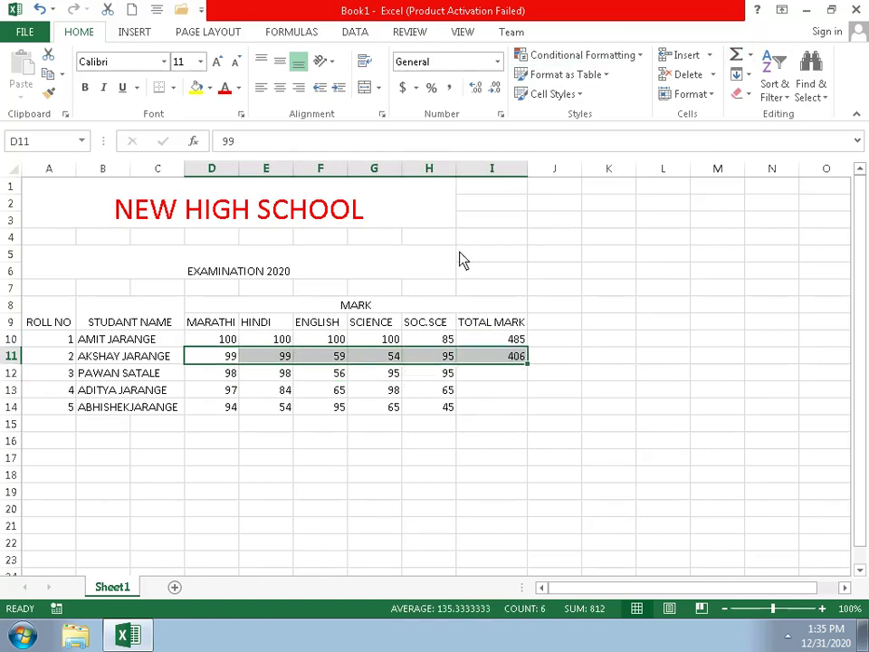
Step: AutoSum rows 14, 13 and 12 into TOTAL MARK, giving 353, 409 and 442
drag(210, 409, 427, 414)
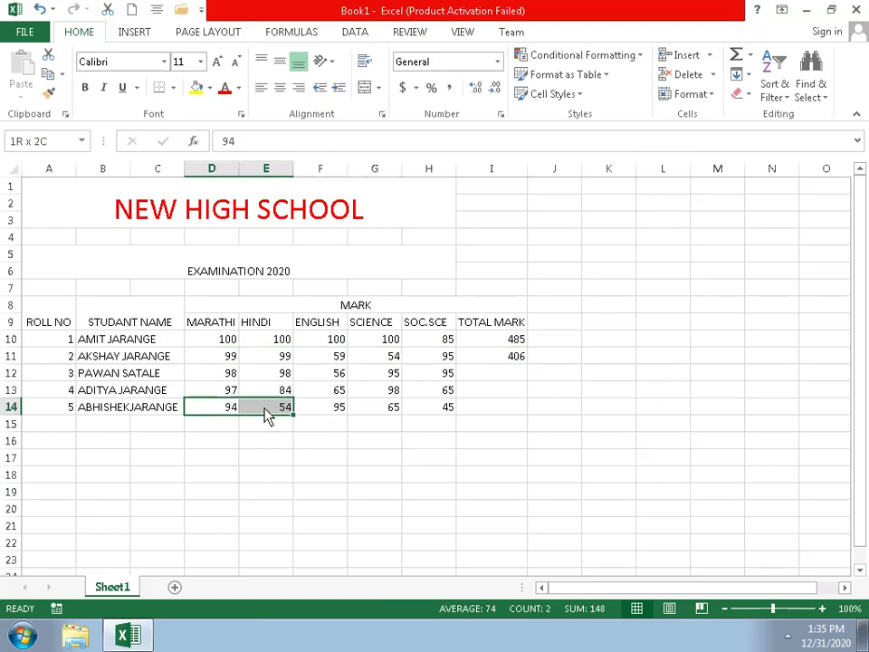
click(727, 56)
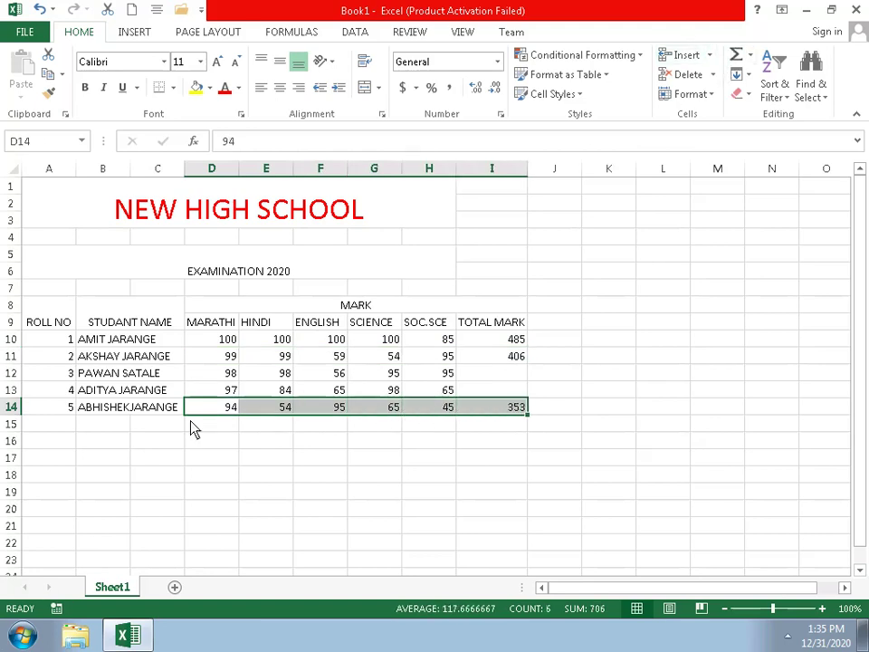
drag(233, 398, 433, 393)
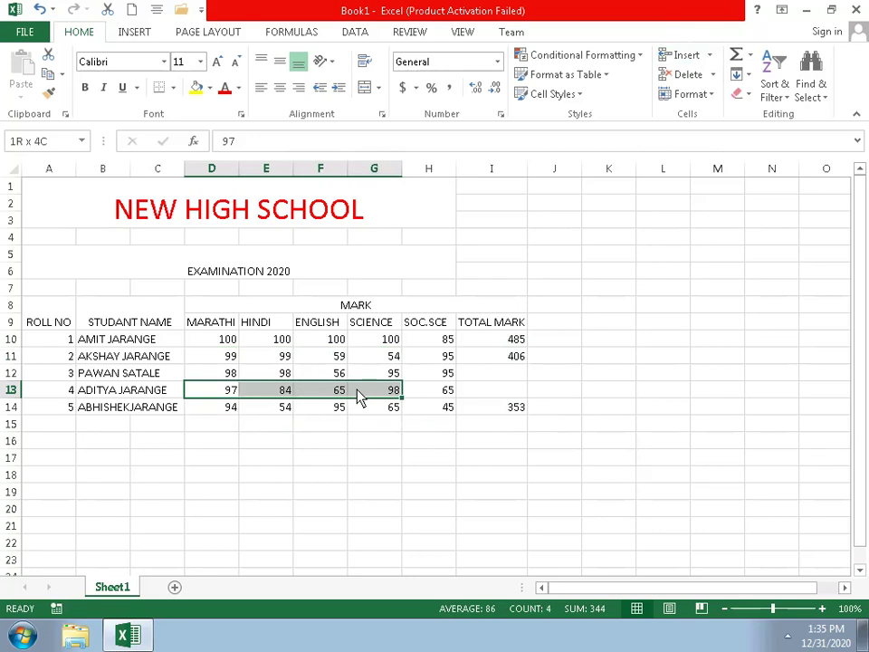
click(736, 56)
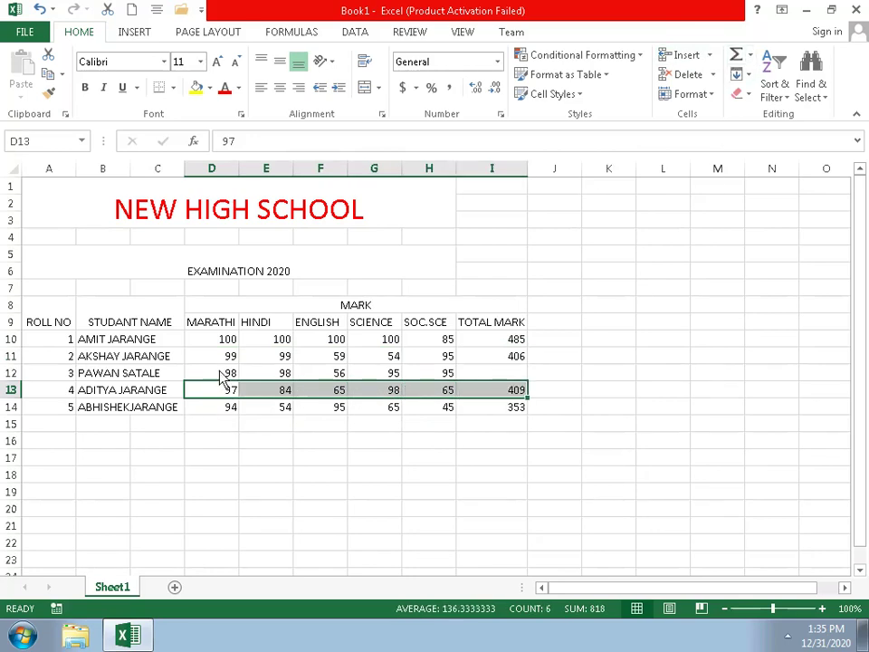
mouse_move(220, 373)
mouse_down()
mouse_move(355, 385)
mouse_move(443, 371)
mouse_up()
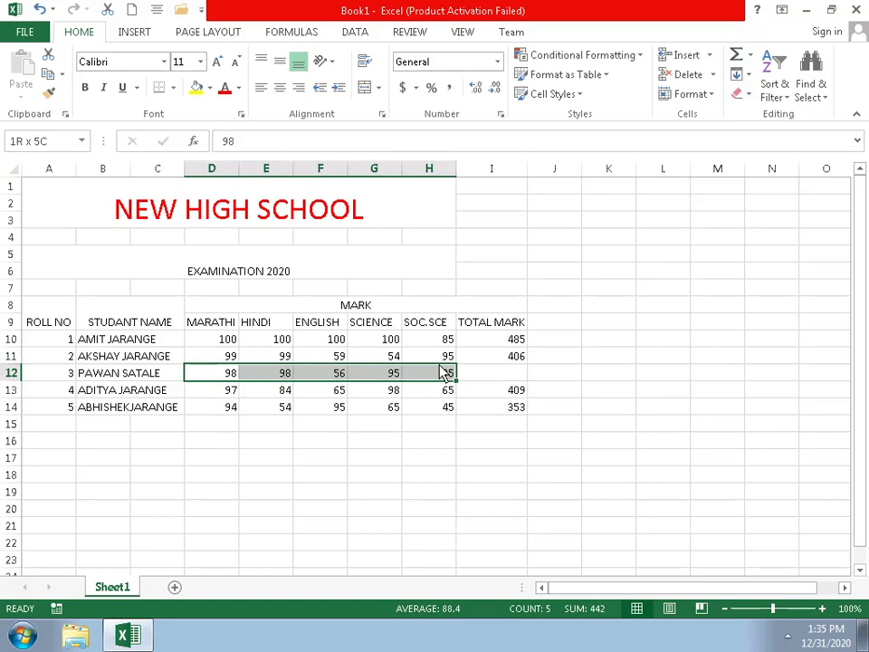
click(736, 56)
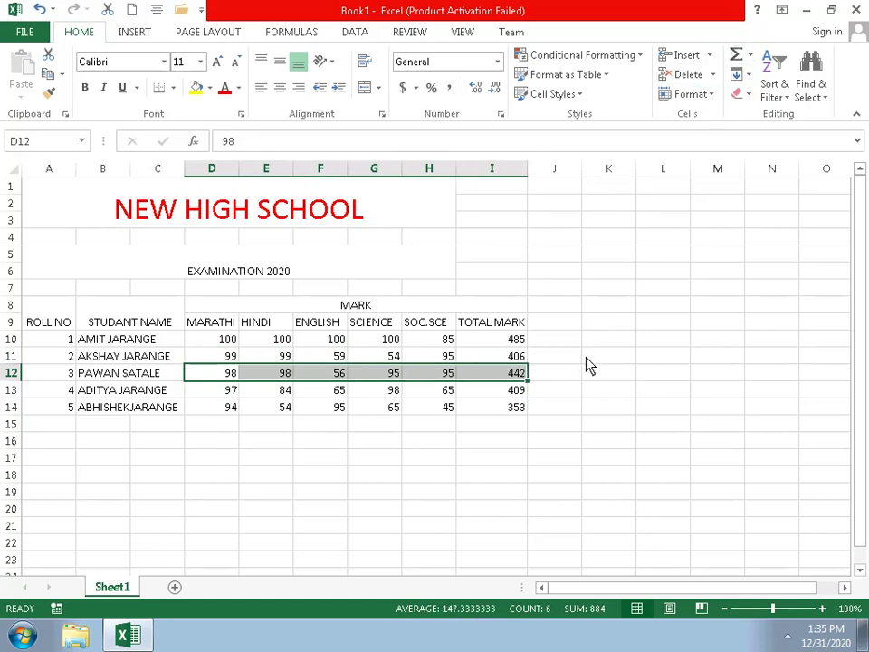
click(565, 327)
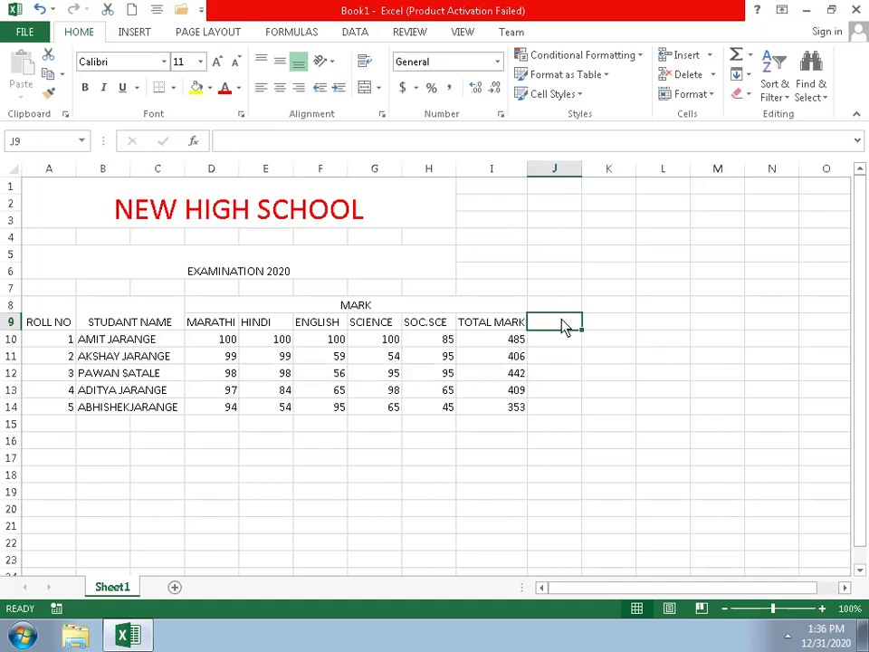
Step: Type the PERCENTEGE heading in J9 and widen column J to fit it
text(P)
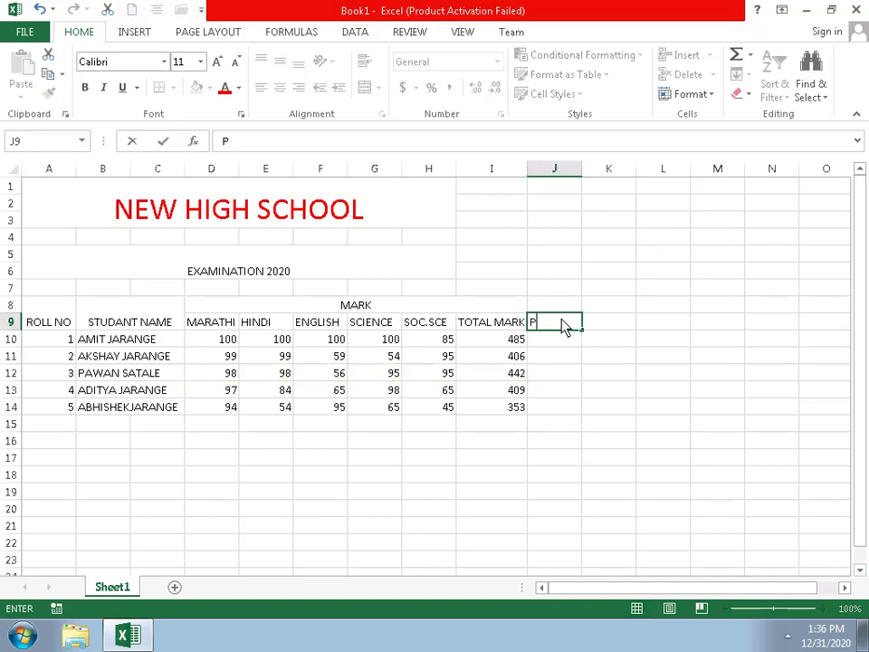
text(E)
text(R)
text(C)
text(EN)
text(TE)
text(GE)
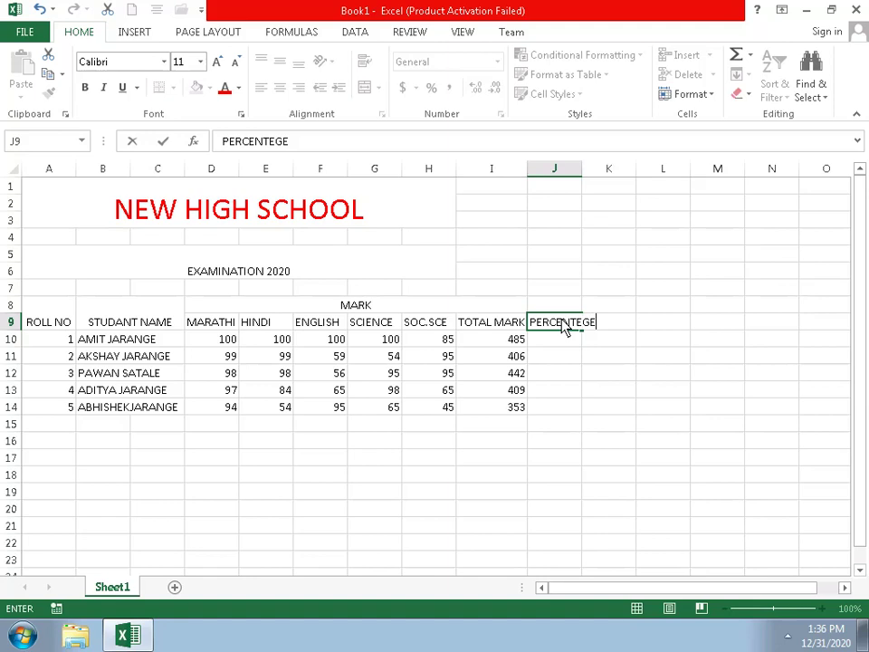
click(585, 186)
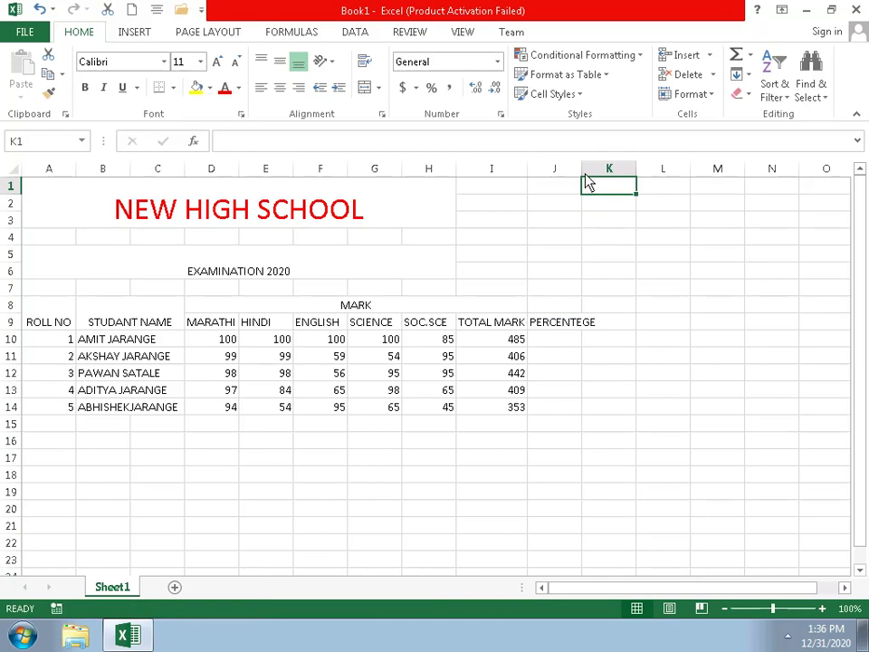
drag(587, 183, 606, 182)
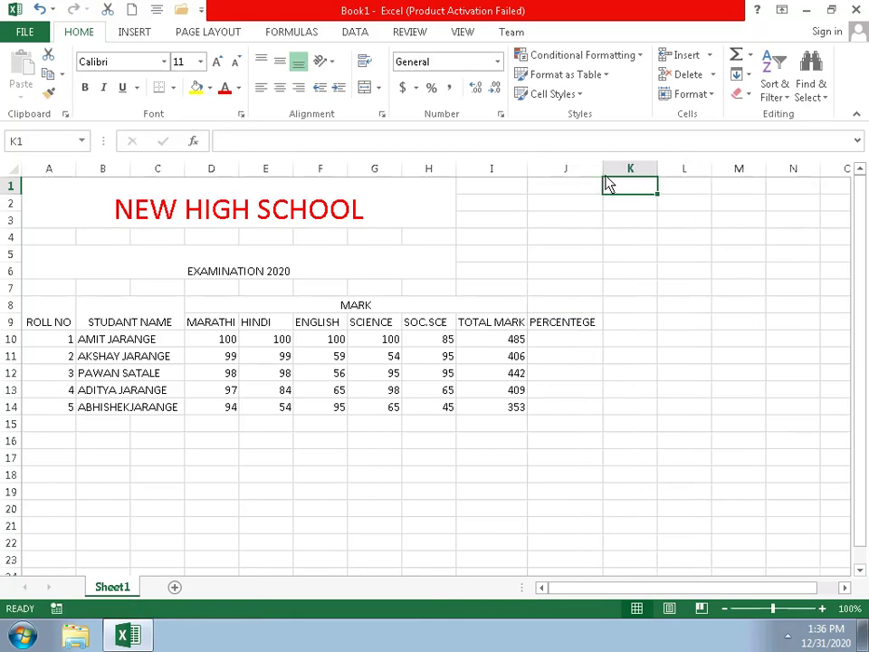
Step: Select J10 and type = to begin the first student's percentage formula
click(586, 340)
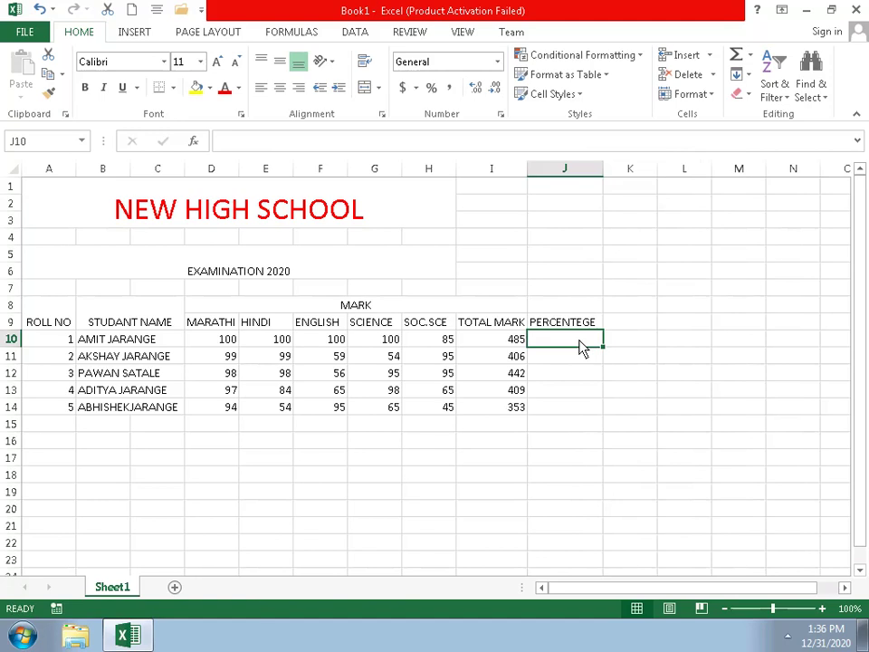
scroll(581, 348, down, 20)
scroll(581, 348, up, 20)
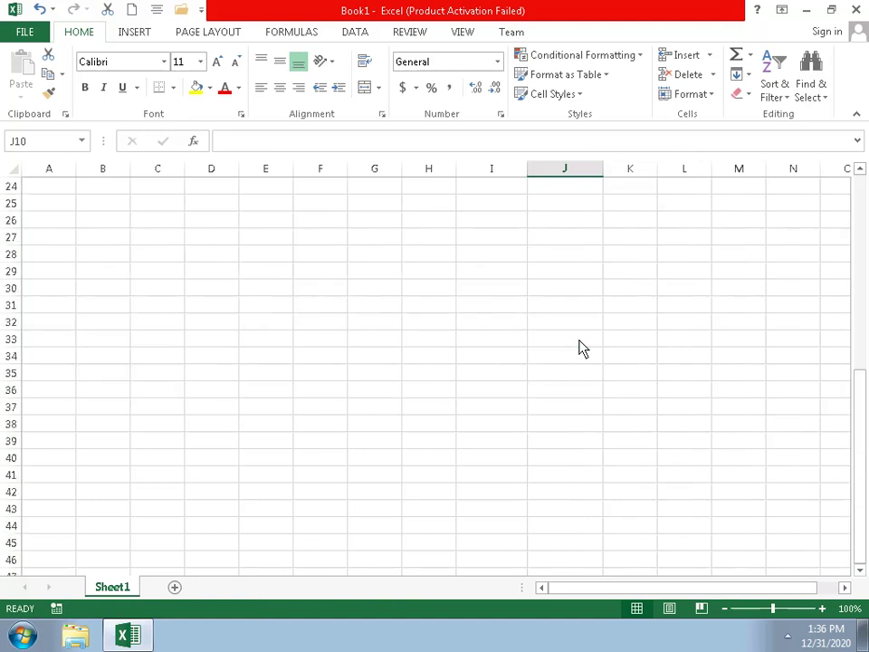
scroll(22, 303, up, 8)
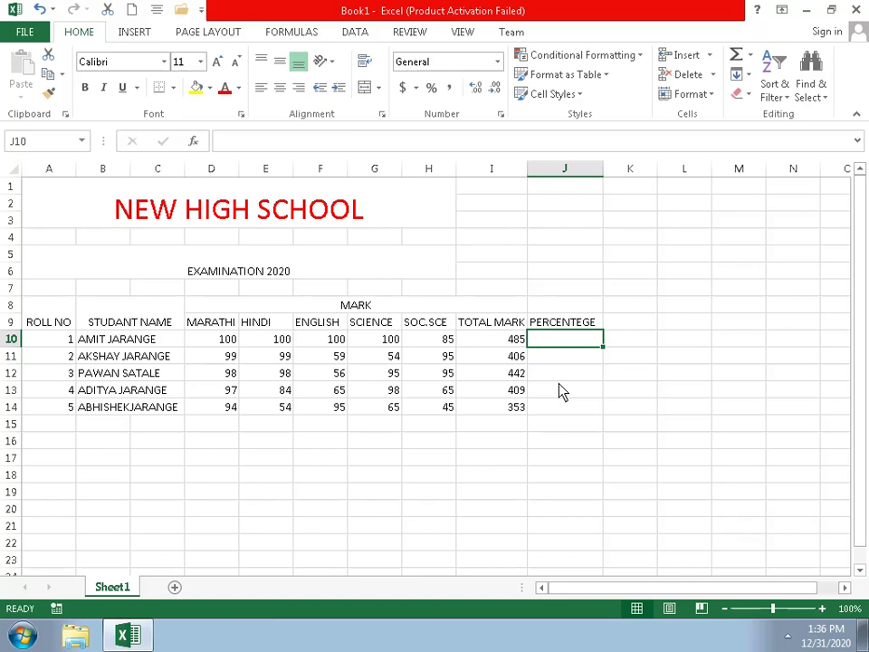
text(=/500*100)
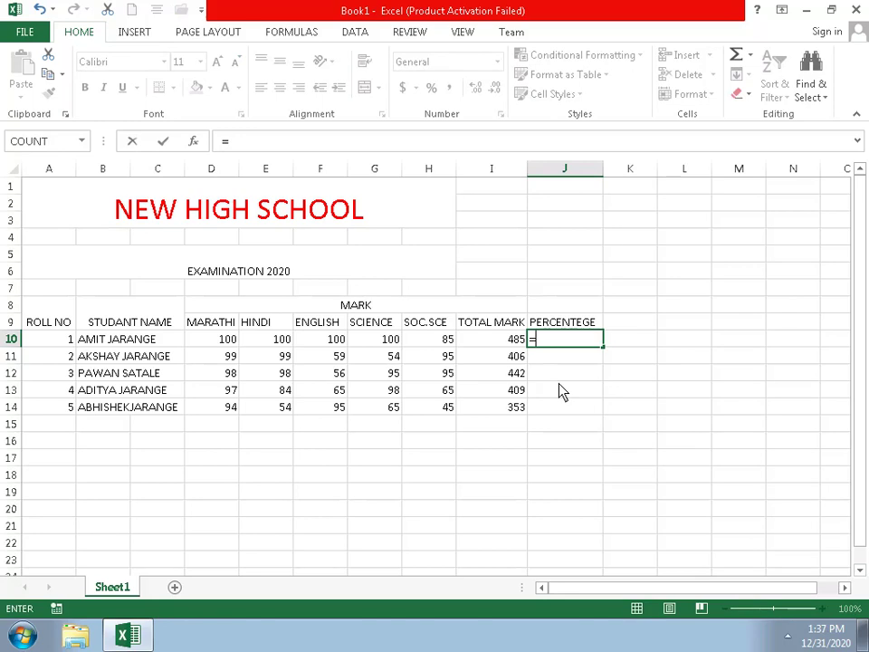
Step: Enter =I10/500*100 in J10 and =I11/500*100 in J11, giving 97 and 81.2
text(/)
text(500)
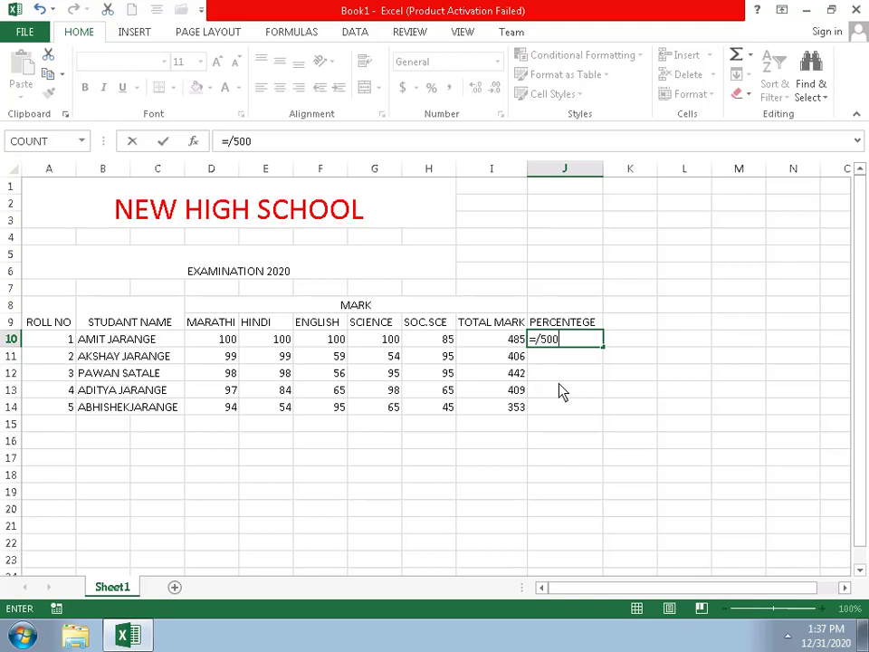
text(*)
text(10)
text(0)
key(BackSpace)
key(BackSpace)
key(BackSpace)
key(BackSpace)
key(BackSpace)
key(BackSpace)
key(BackSpace)
key(BackSpace)
click(516, 352)
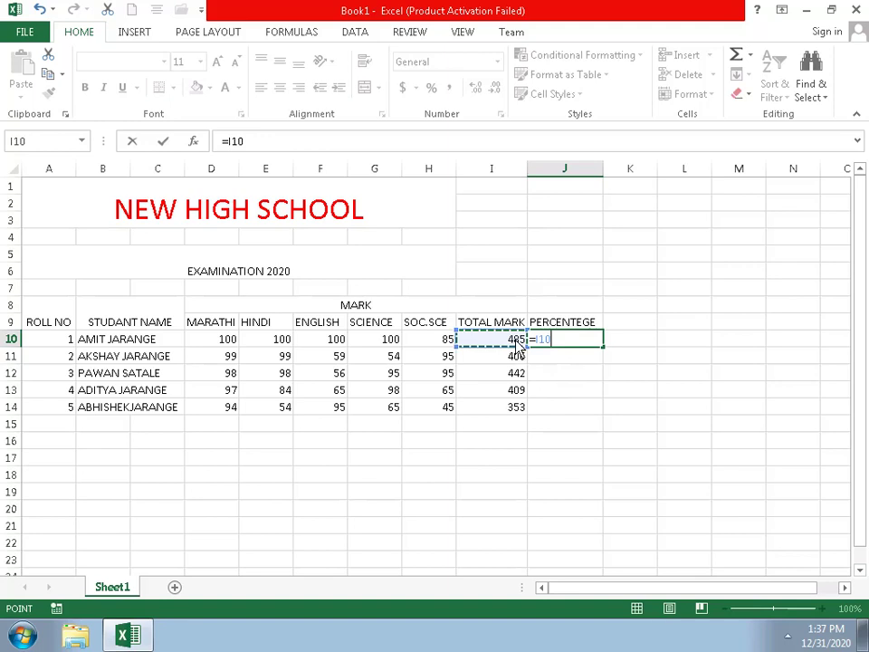
text(/)
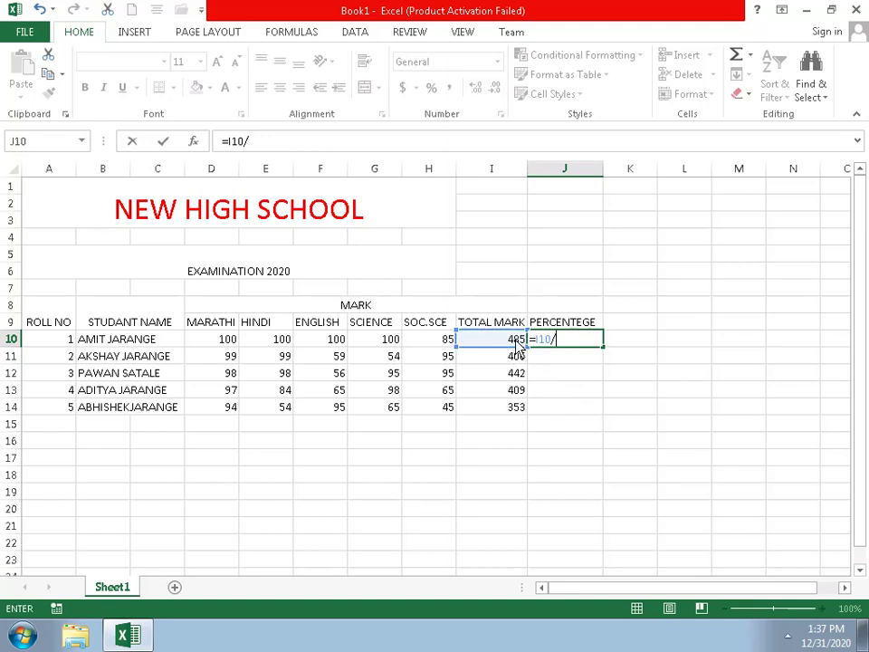
text(50)
text(0)
text(*100)
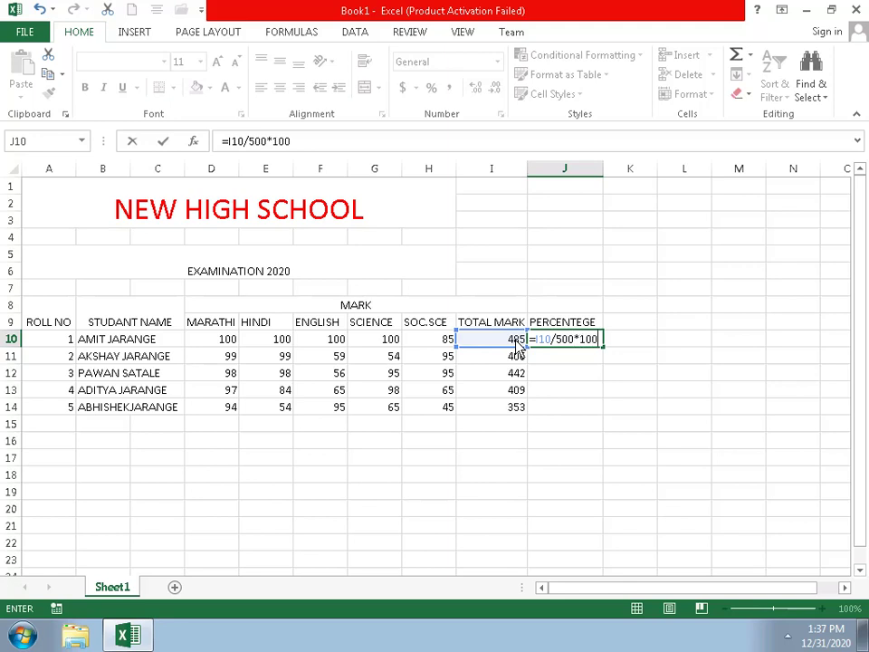
key(Return)
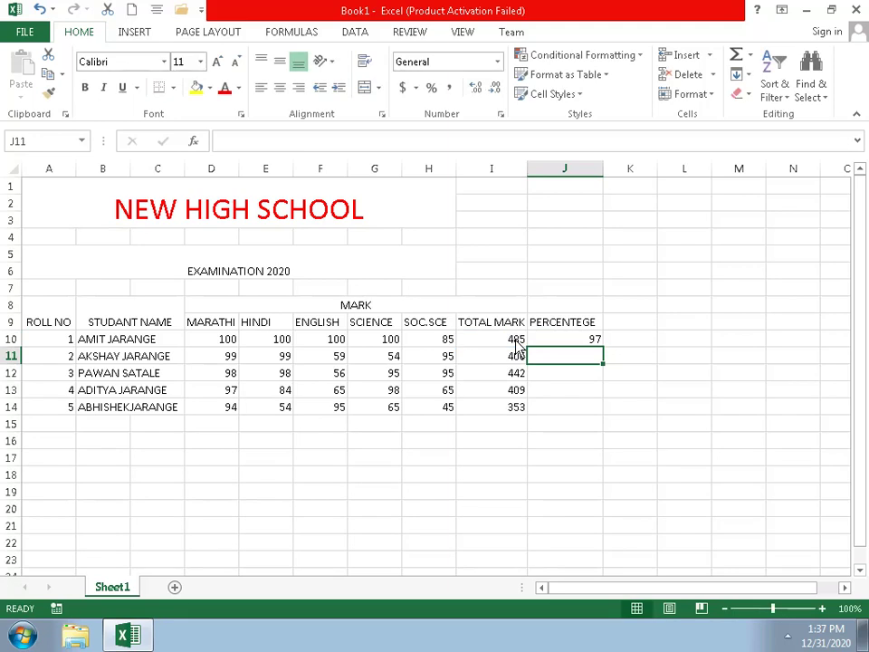
text(=)
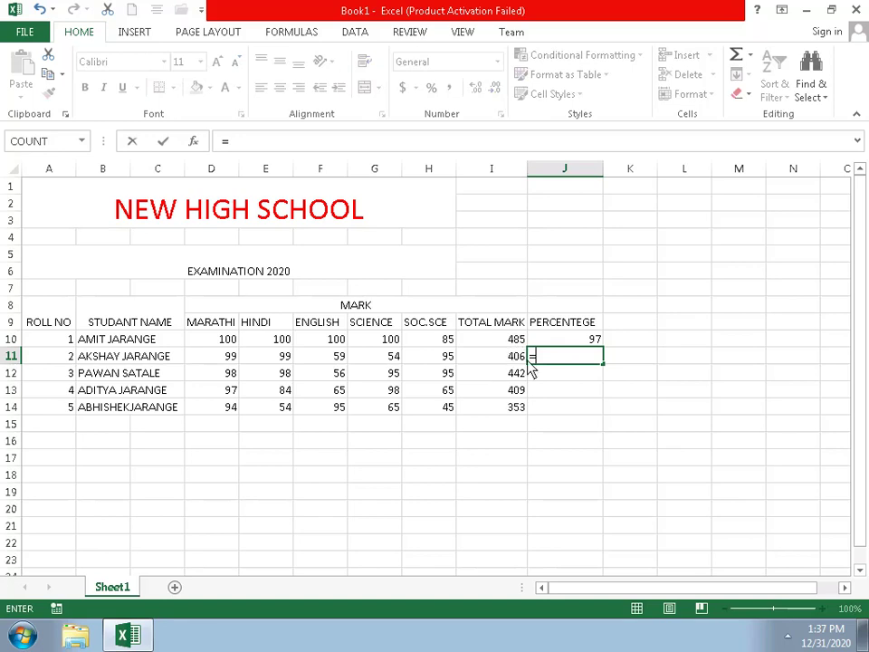
click(532, 376)
click(513, 359)
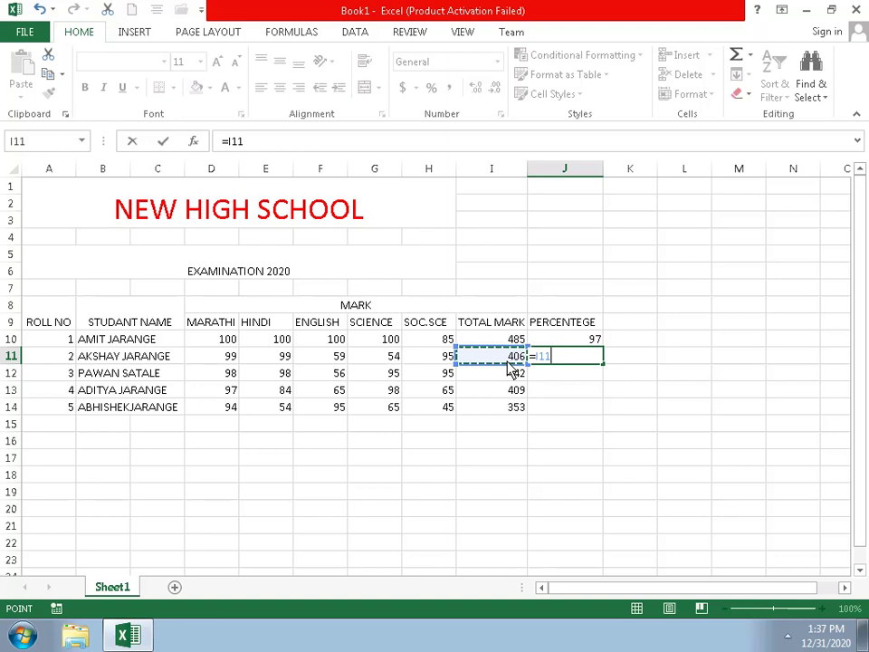
text(/50)
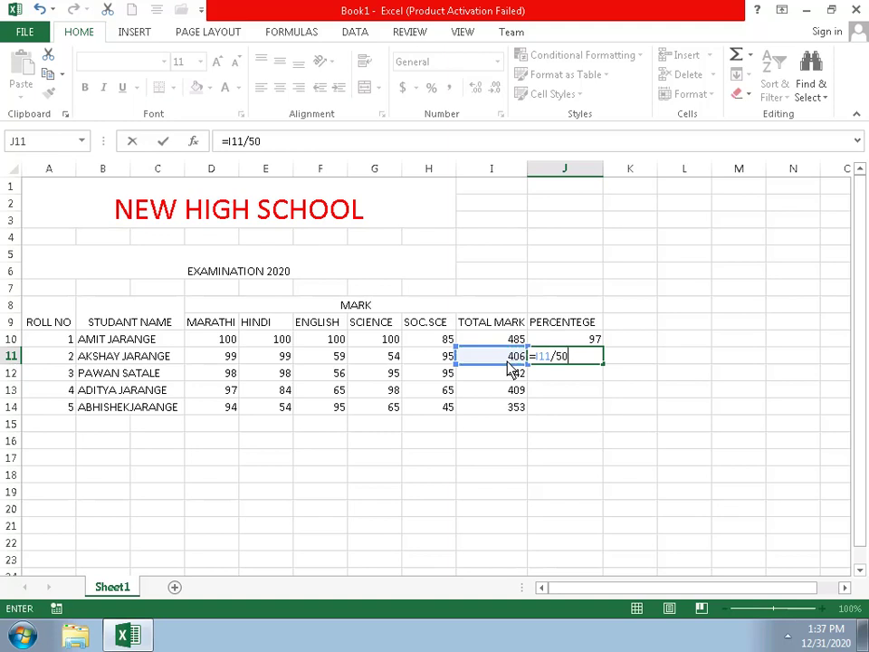
text(0*)
text(100)
key(Return)
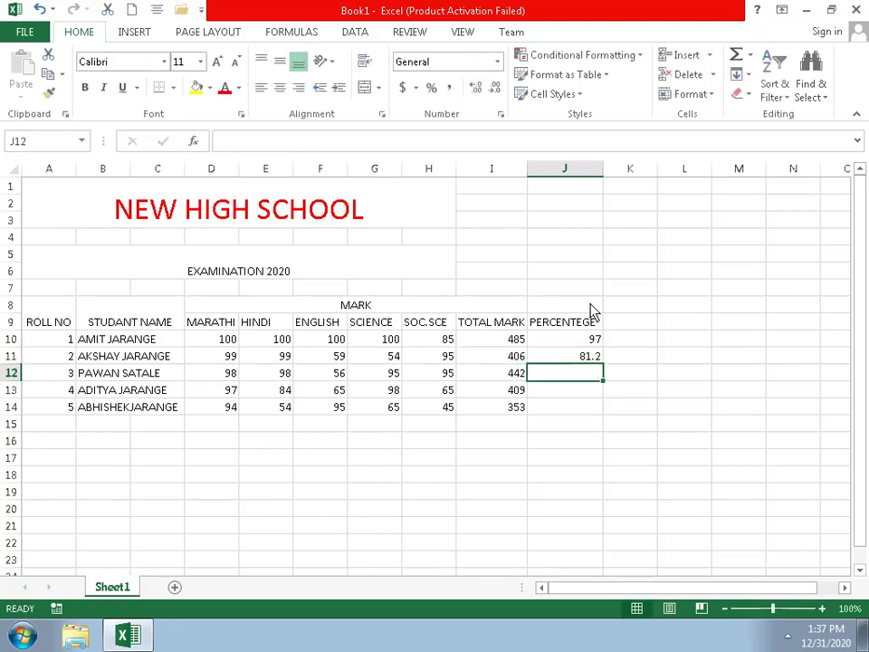
Step: Clear I12 and AutoSum the marks D12:H12 to total 442
click(512, 375)
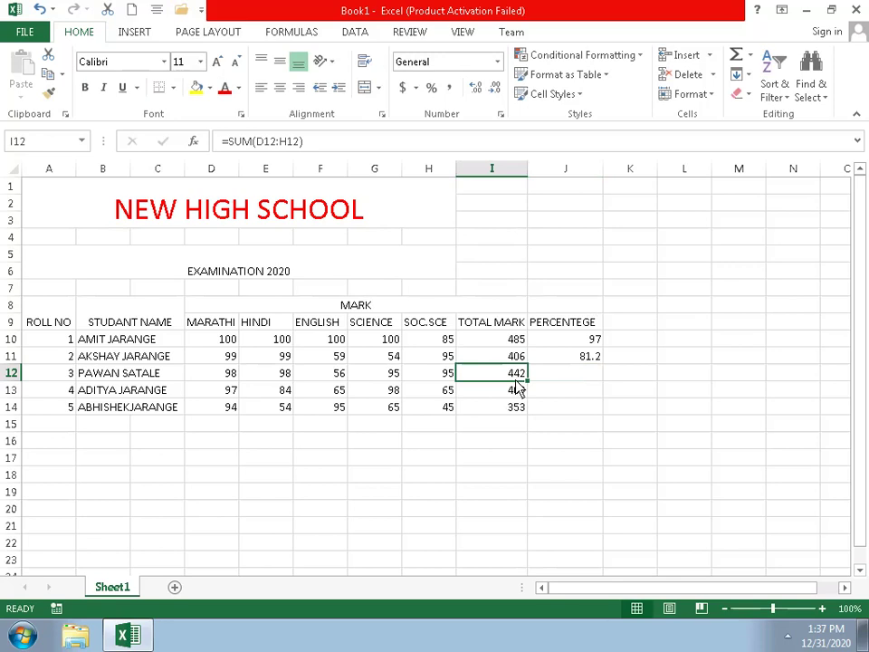
text(=)
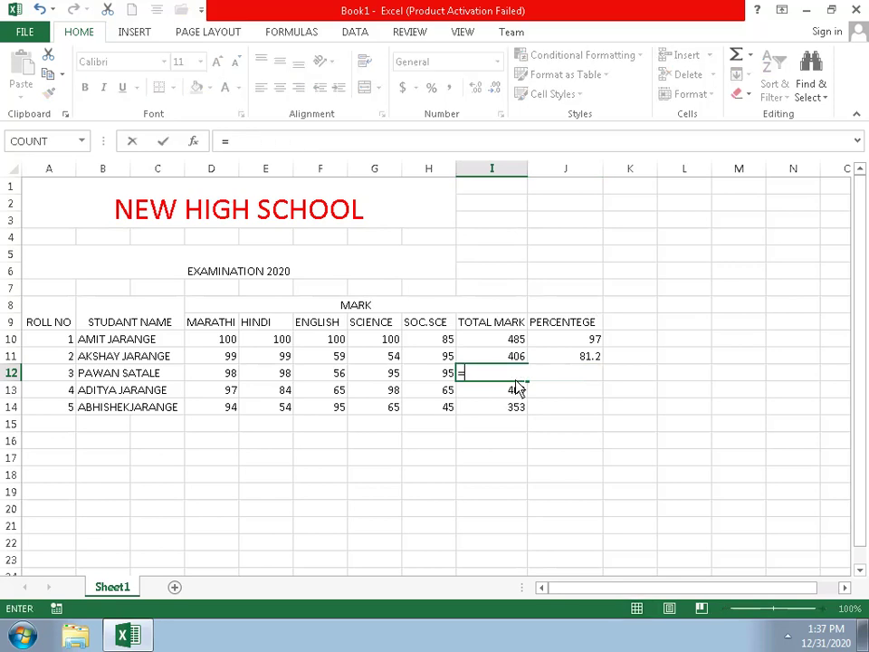
key(BackSpace)
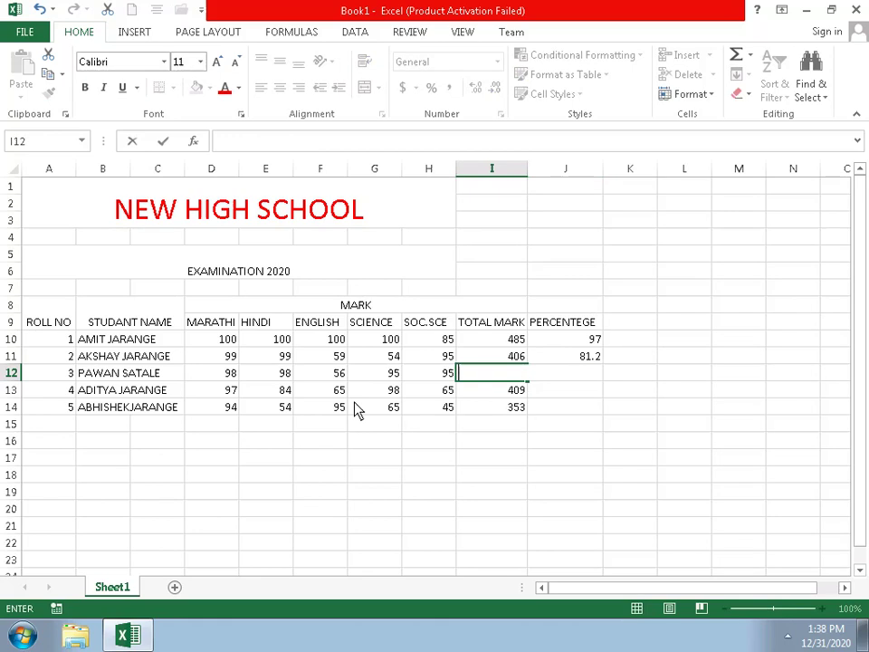
drag(219, 374, 433, 377)
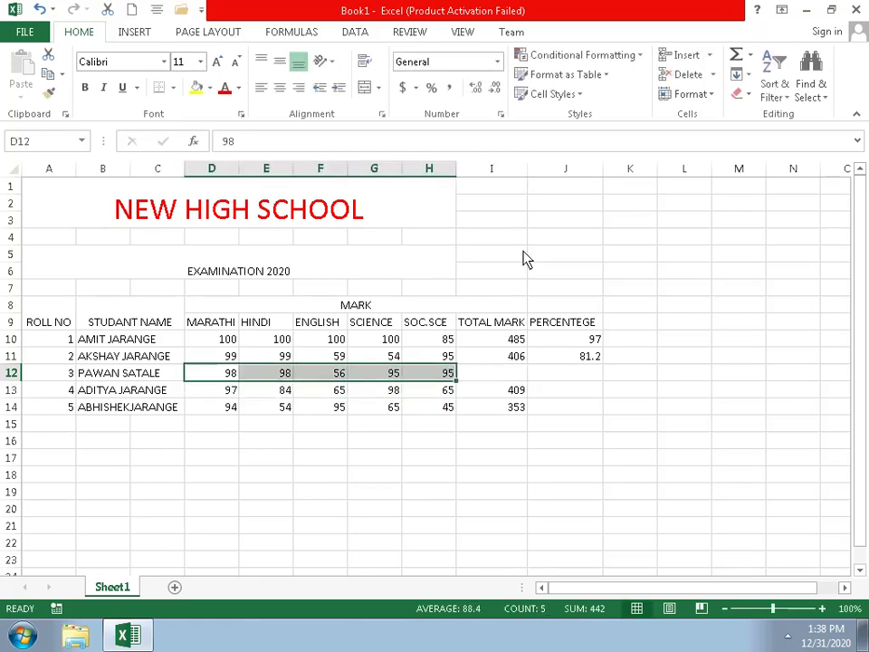
click(736, 56)
Step: Enter the percentage formulas in J12 and J13, giving 88.4 and 81.8
click(554, 378)
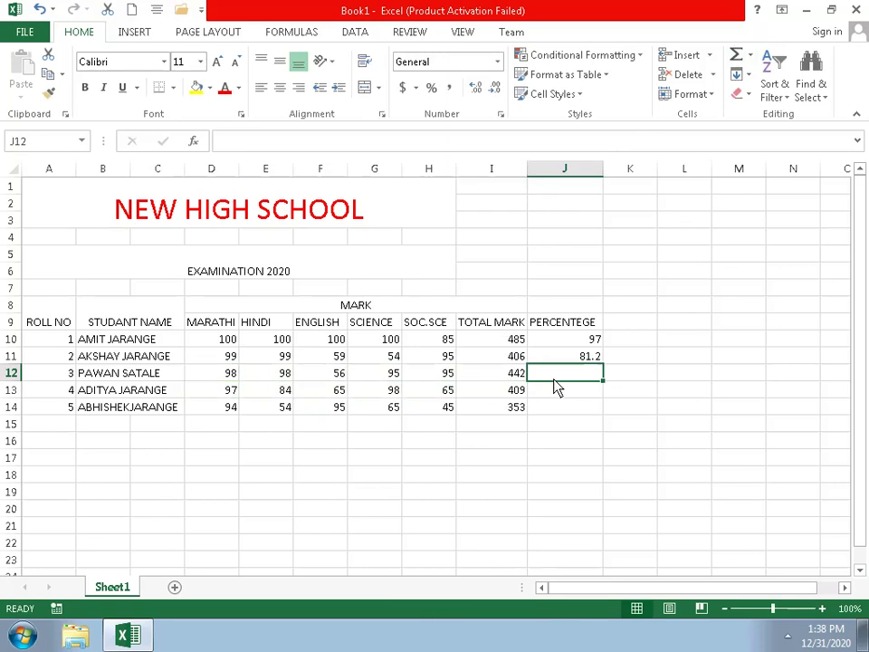
text(=)
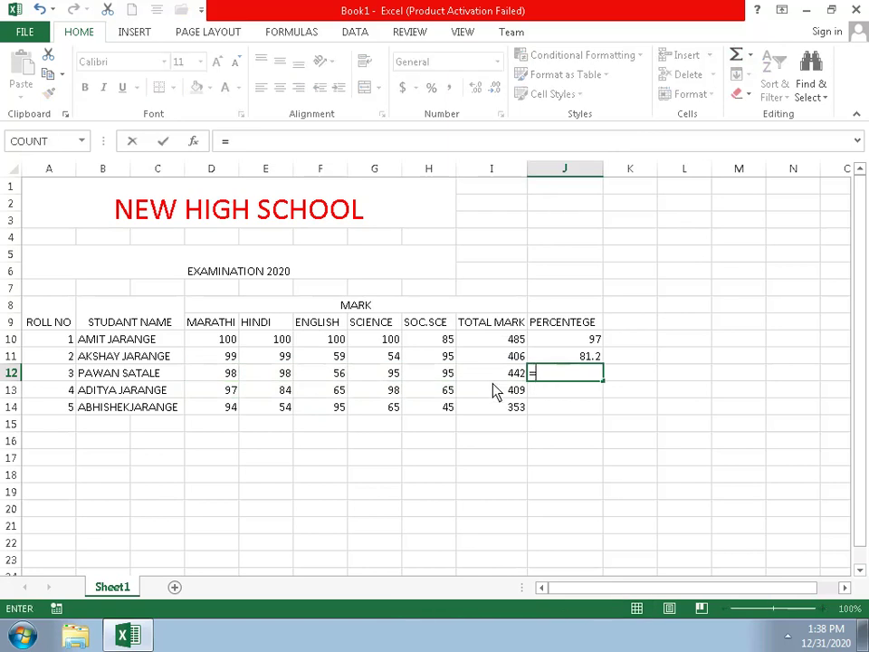
click(495, 391)
click(517, 374)
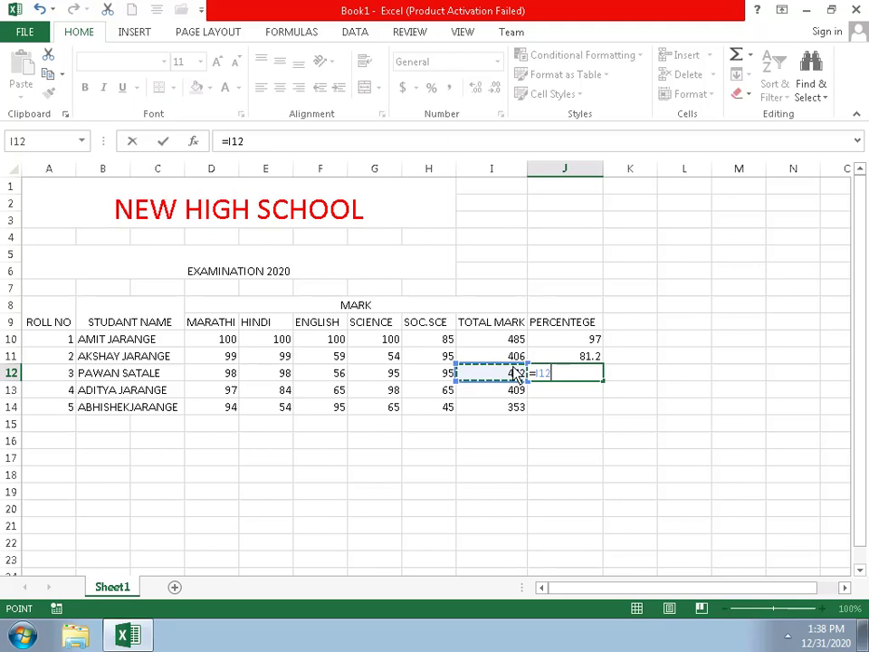
text(/500)
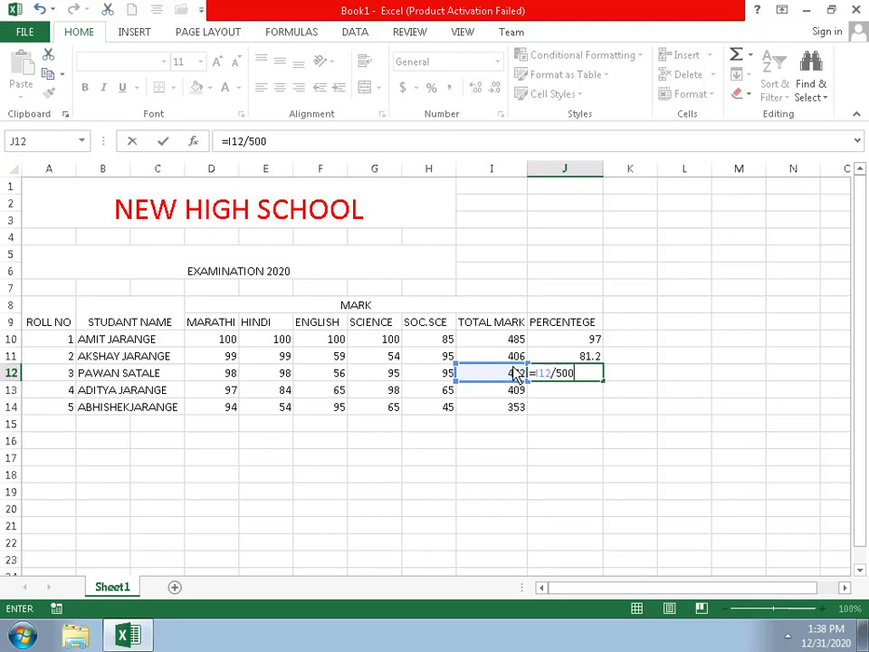
text(*100)
key(Return)
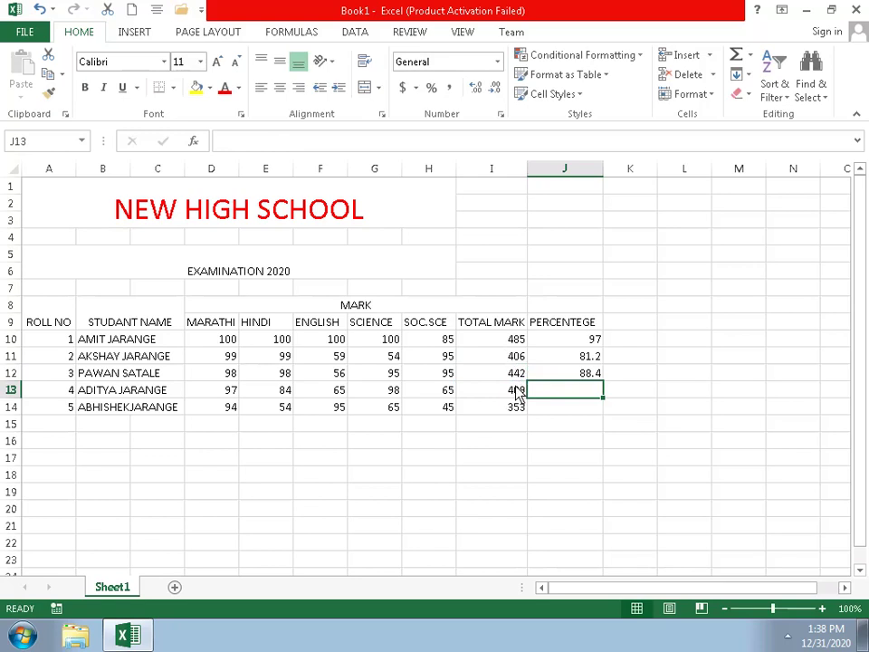
text(=)
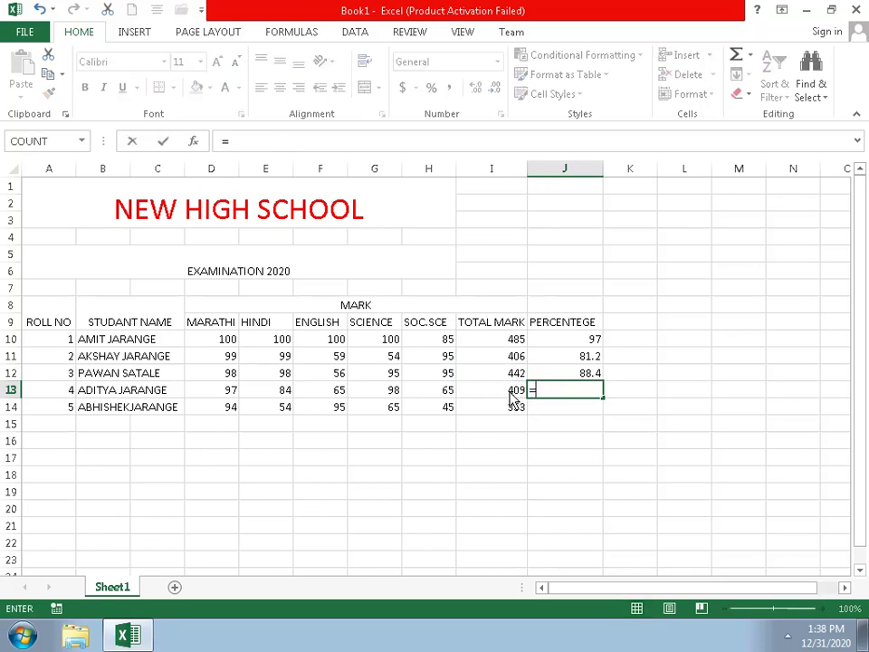
click(513, 393)
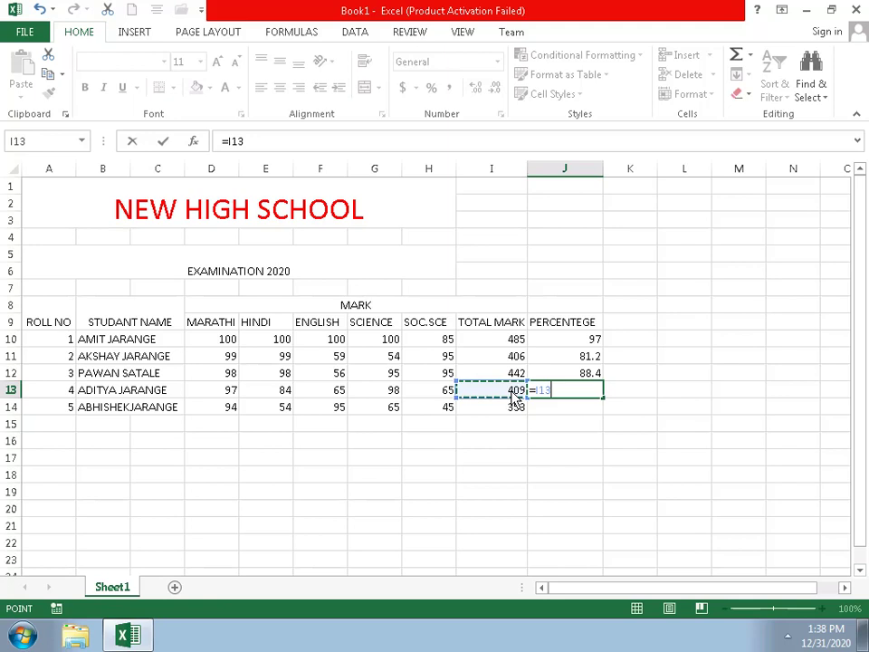
text(/5)
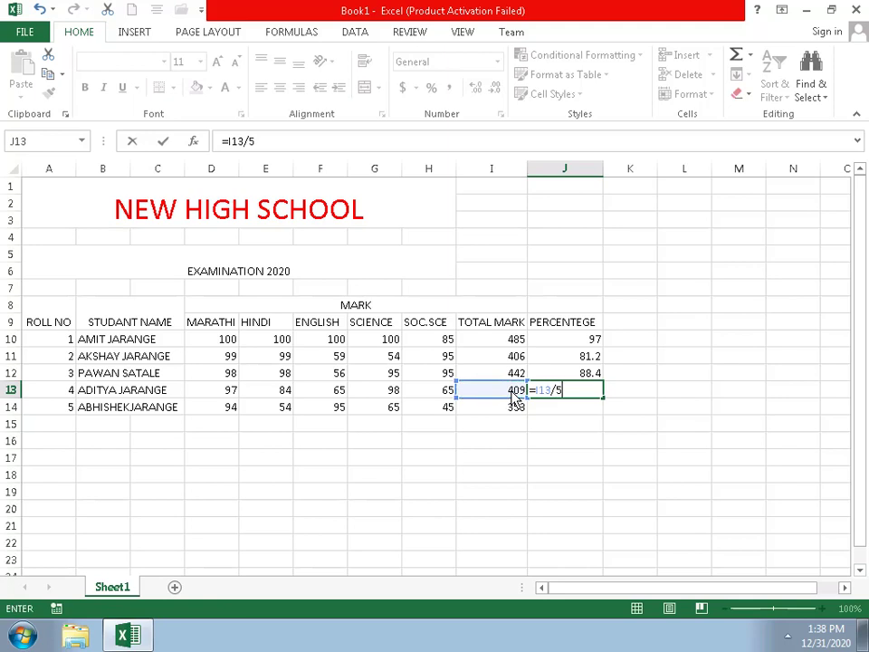
text(00)
text(*100)
key(Return)
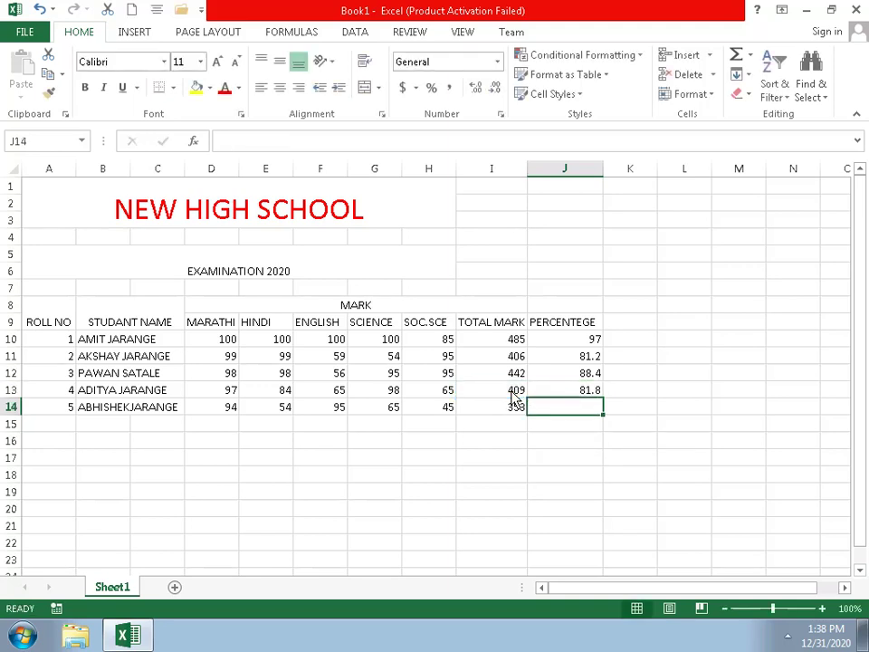
Step: Redo J14 as =I14/500*100 so the fifth student shows 70.6
text(=)
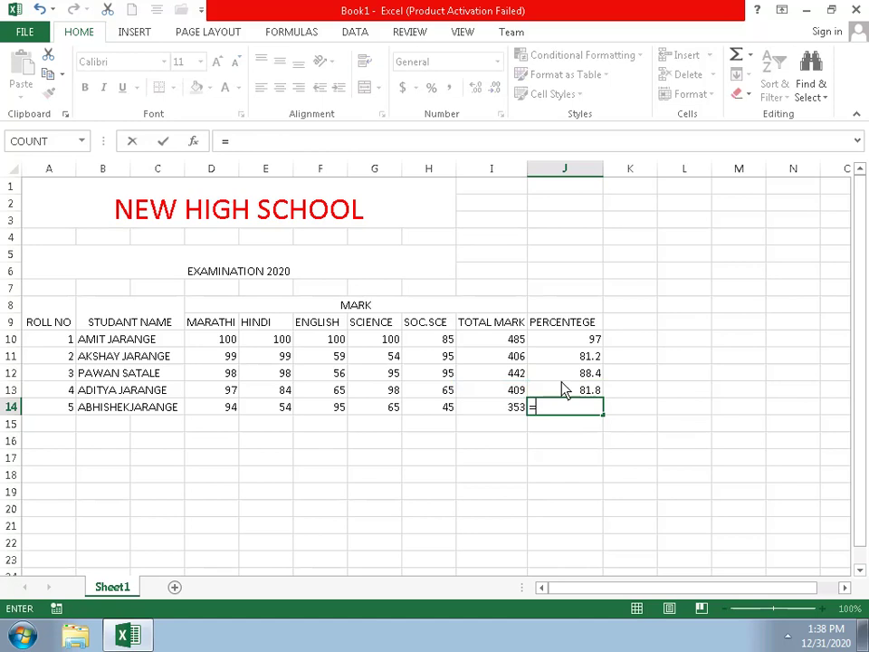
click(510, 424)
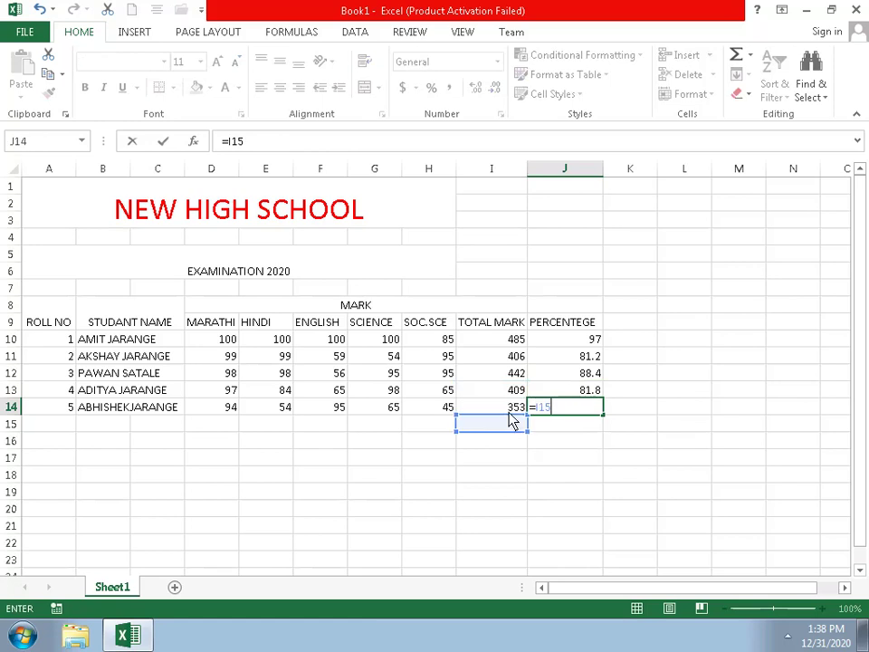
key(Return)
click(516, 413)
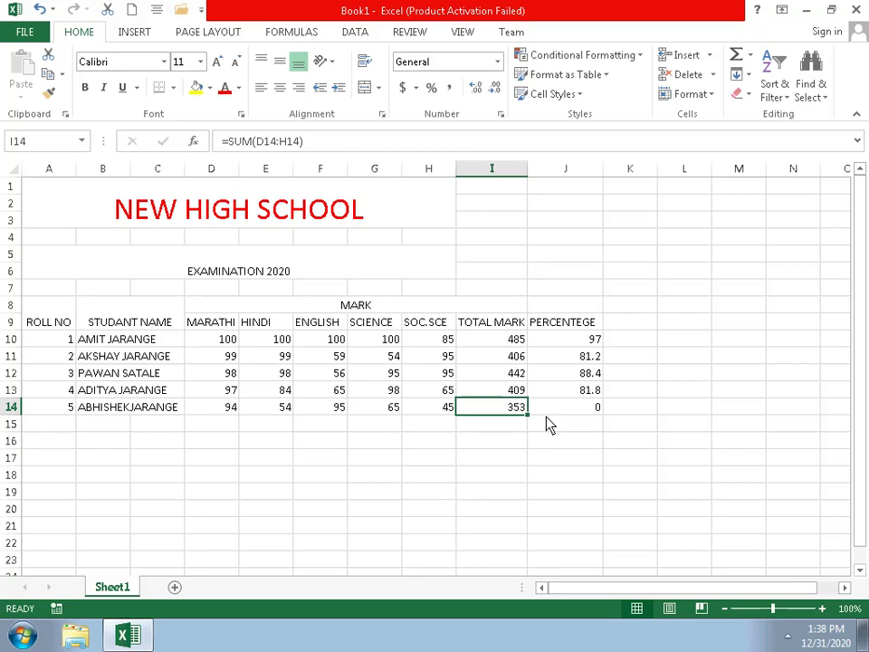
click(548, 416)
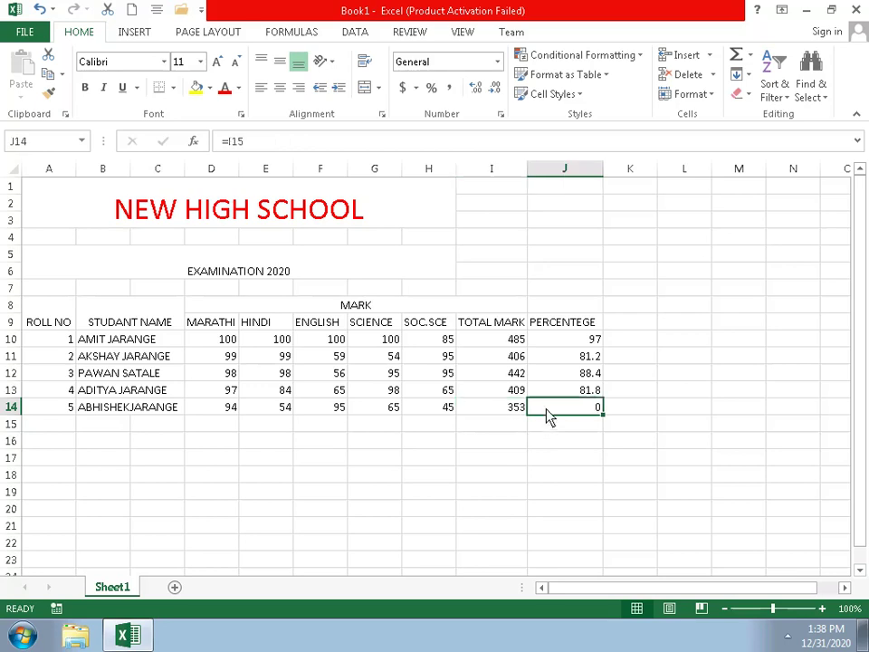
key(Delete)
text(=)
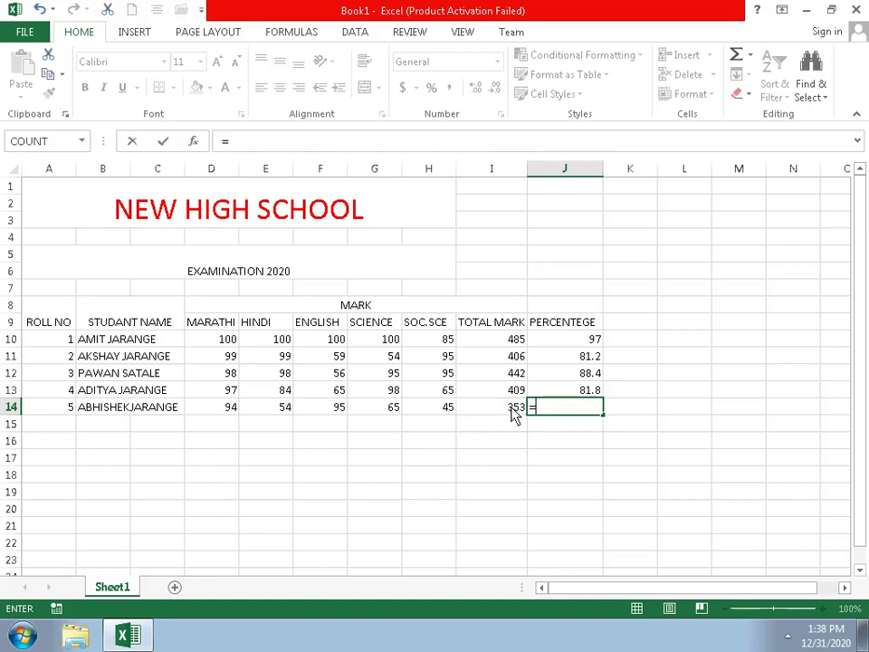
click(518, 412)
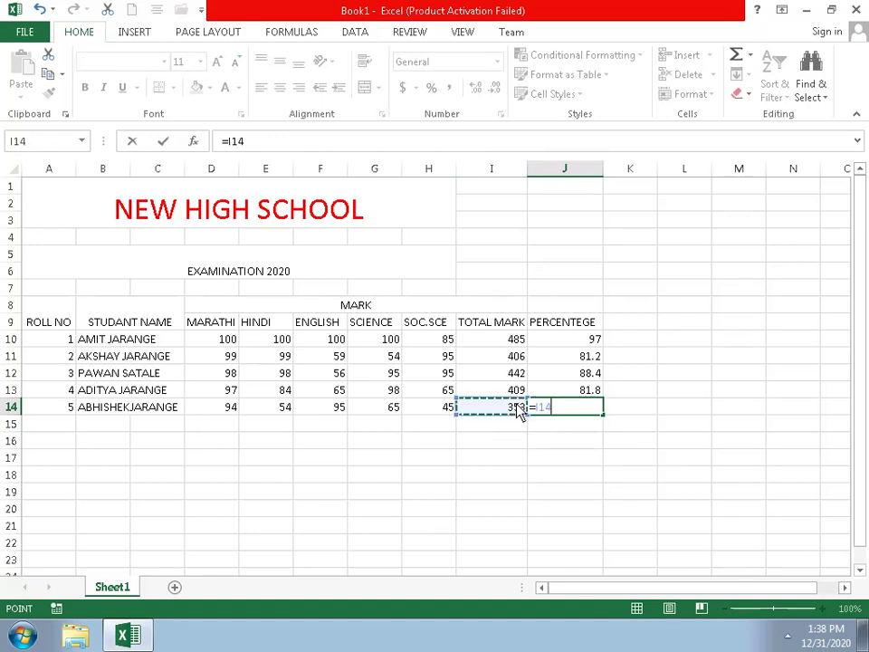
text(/500)
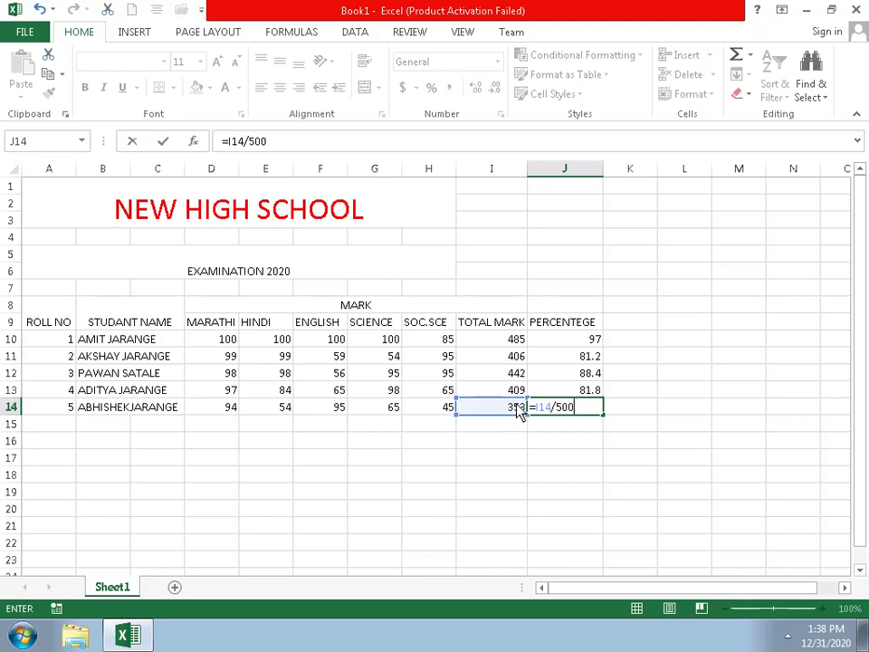
text(*100)
key(Return)
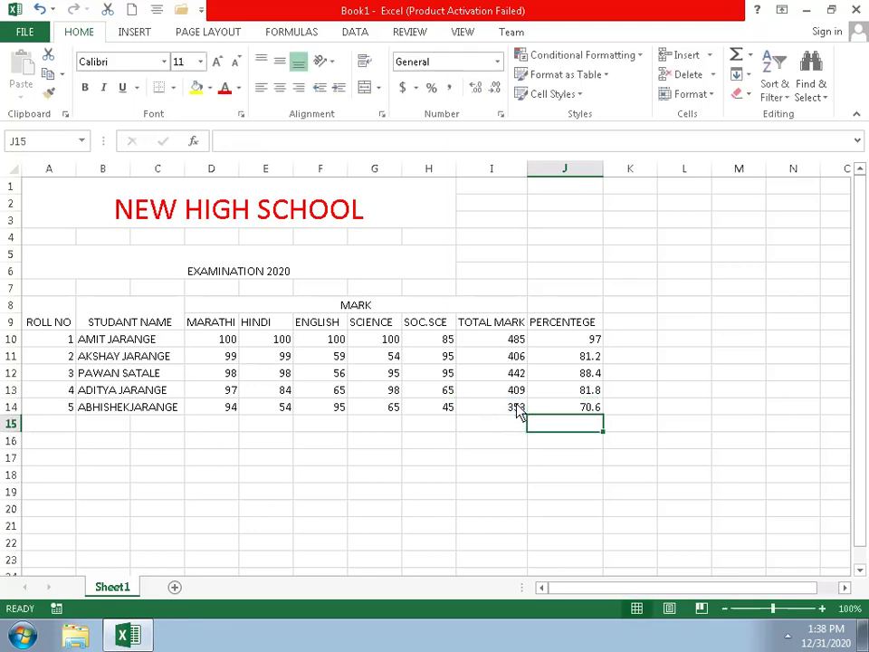
click(642, 326)
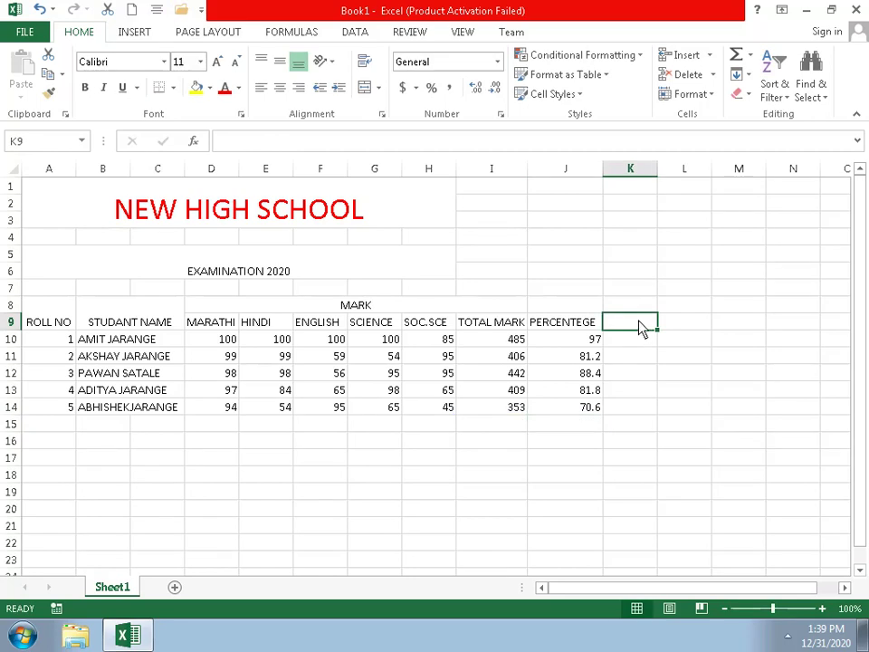
Step: Type the heading RESULT in K9 and enter PASS in K10 through K14
text(R)
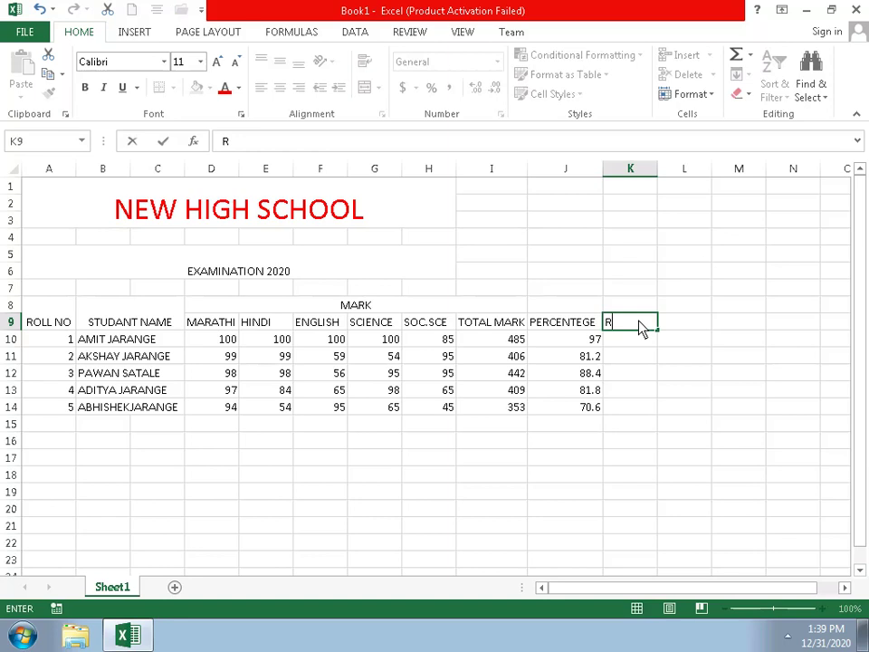
text(E)
text(S)
text(UL)
text(T)
key(Return)
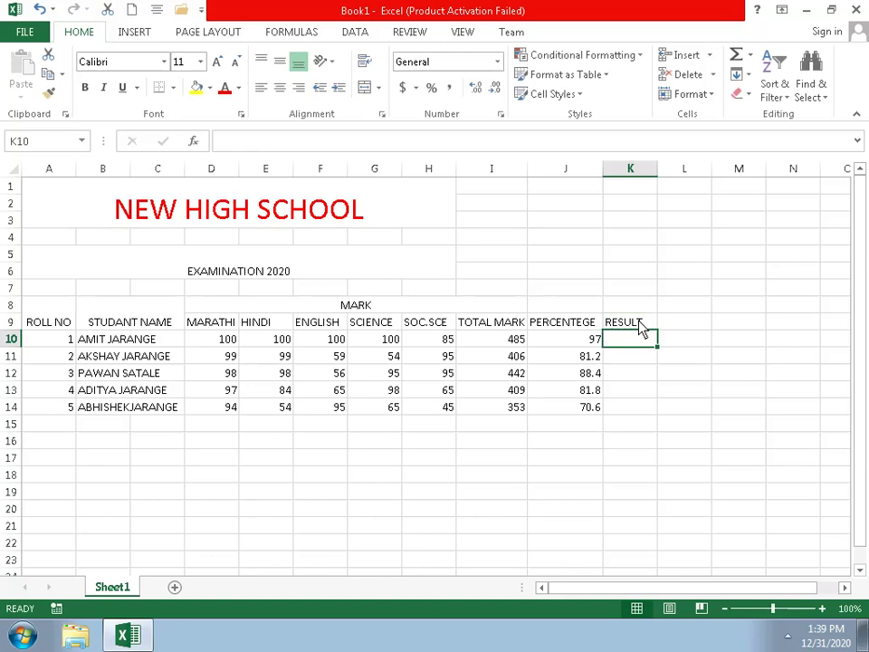
text(P)
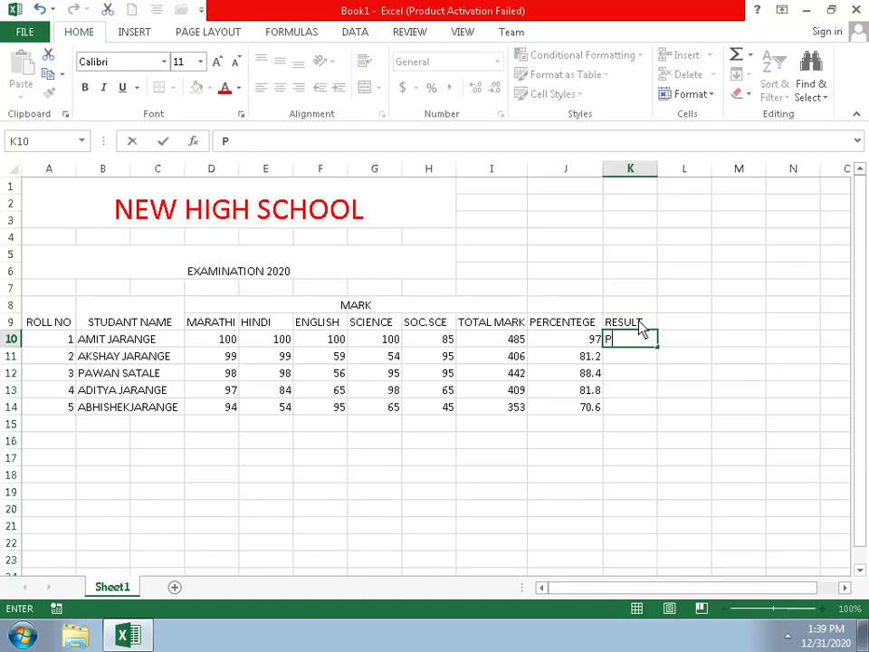
text(AS)
text(S)
key(Return)
text(P)
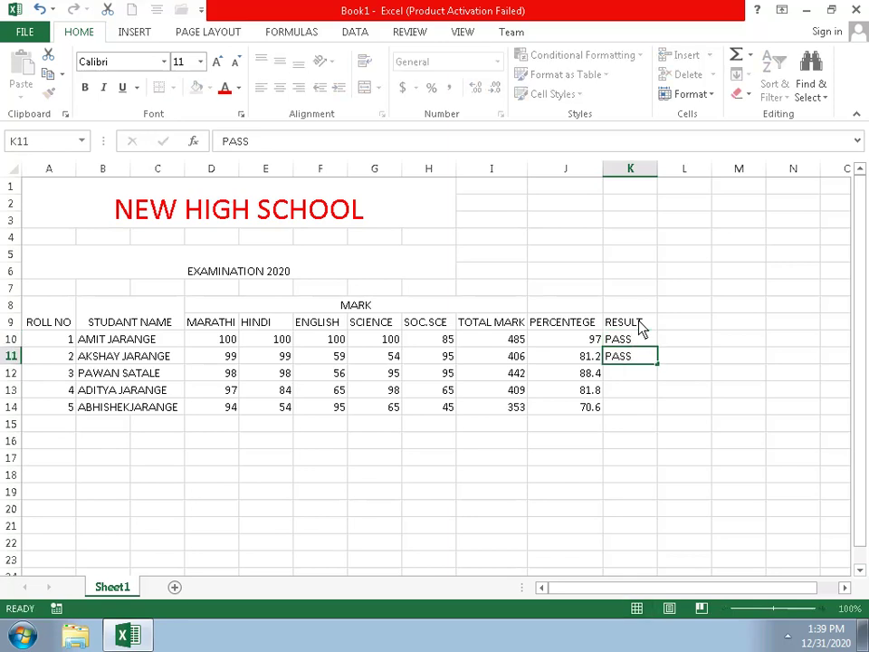
key(Return)
text(P)
key(Return)
text(P)
key(Return)
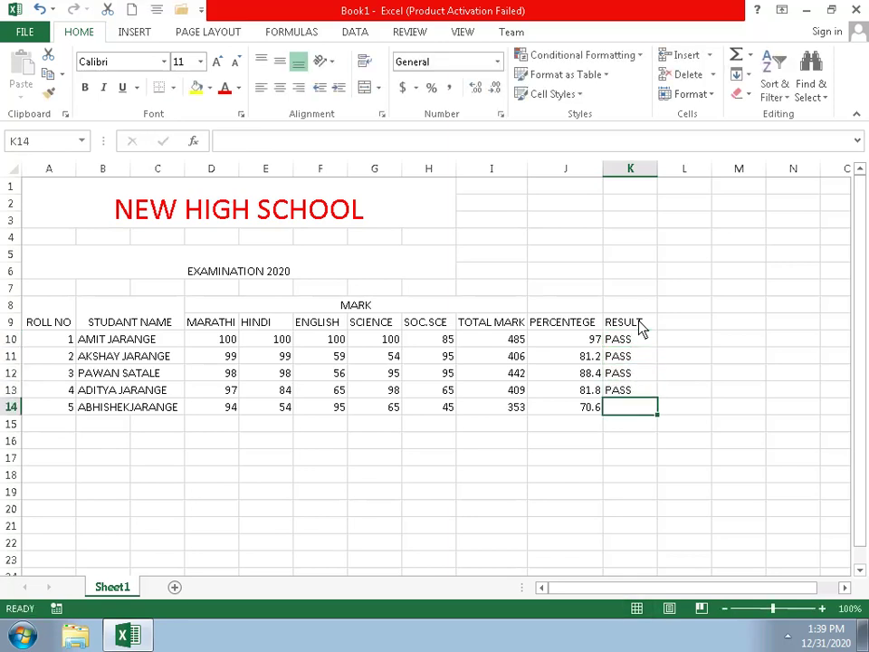
text(P)
key(Return)
key(Right)
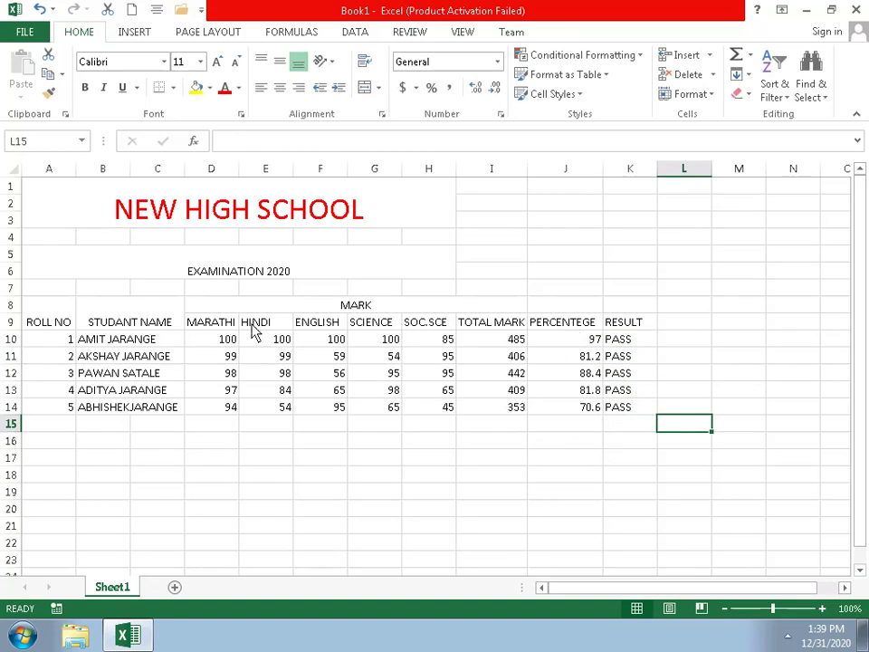
Step: Merge the blank row 7 across A7:H7 into one cell
click(55, 240)
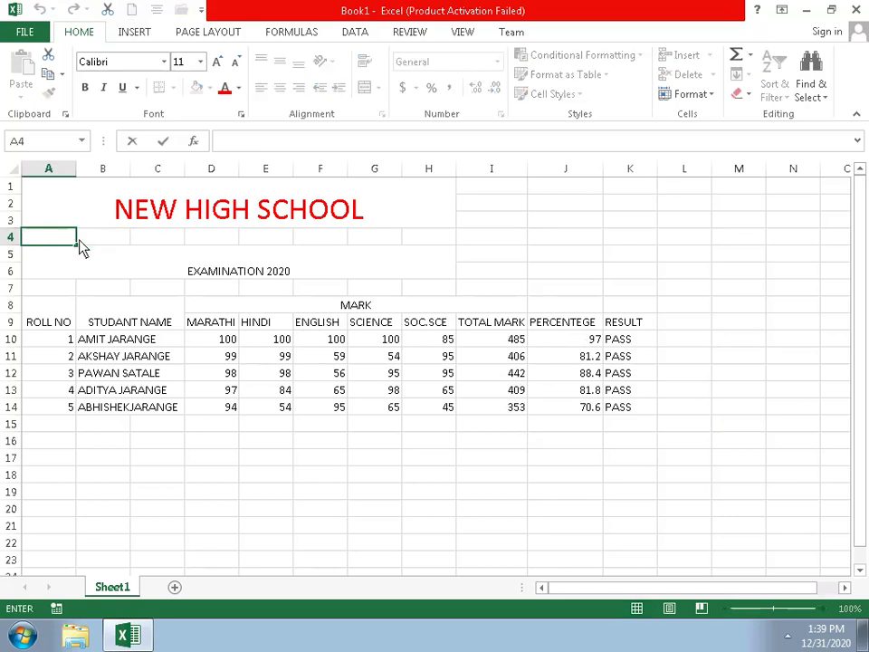
click(95, 243)
mouse_move(72, 243)
mouse_down()
mouse_move(407, 256)
mouse_move(417, 249)
mouse_move(392, 239)
mouse_up()
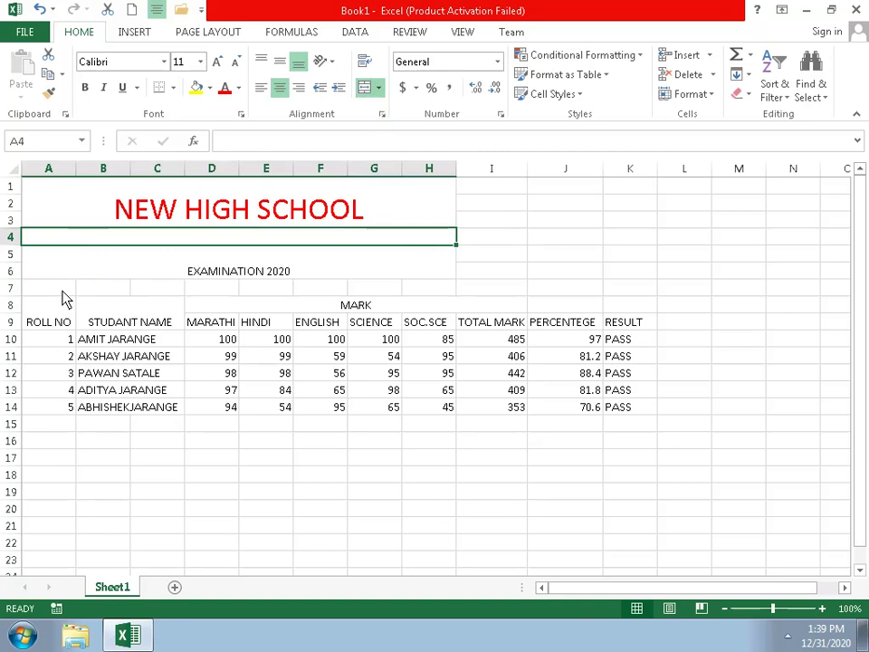
drag(65, 299, 376, 298)
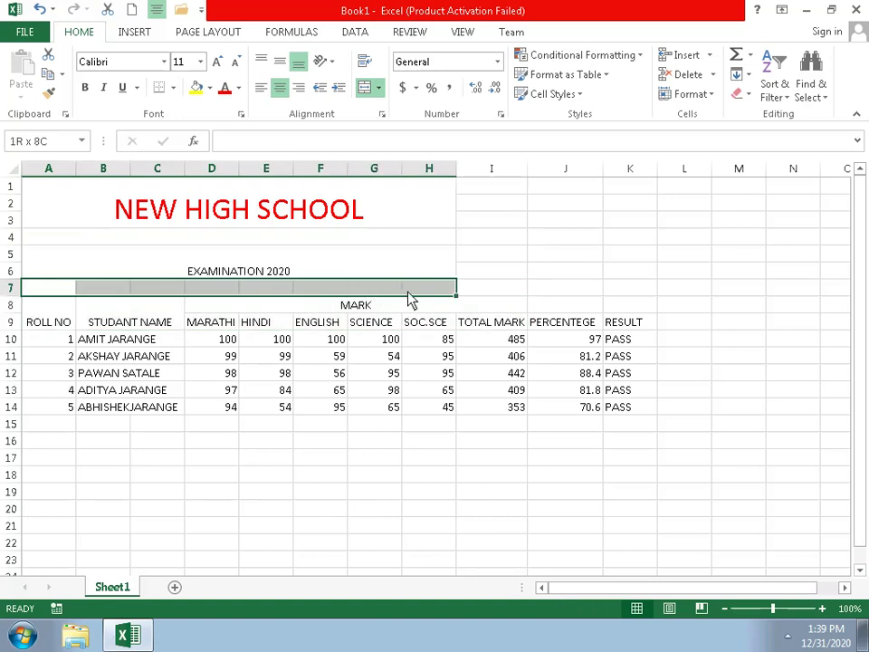
drag(376, 299, 408, 295)
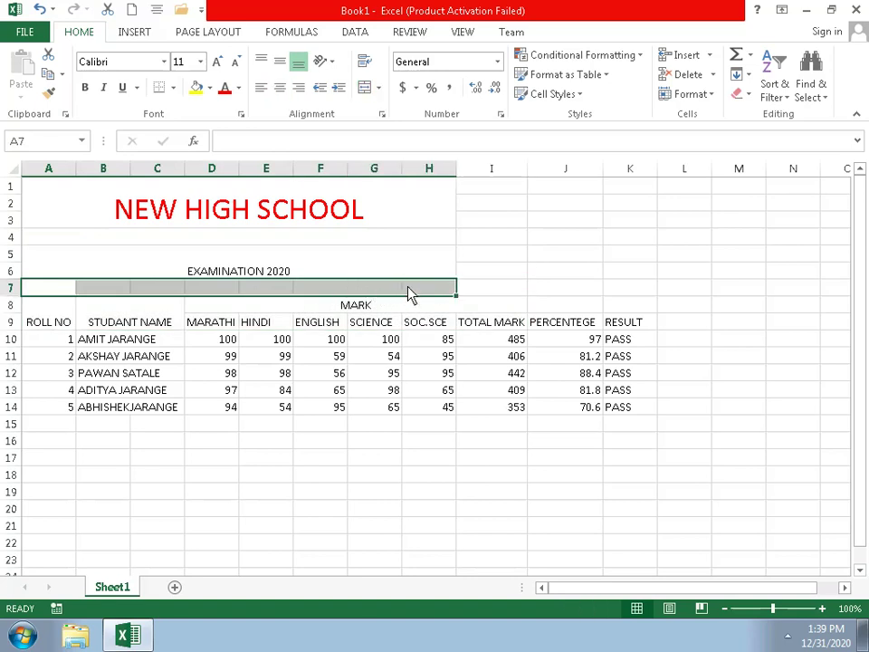
click(363, 94)
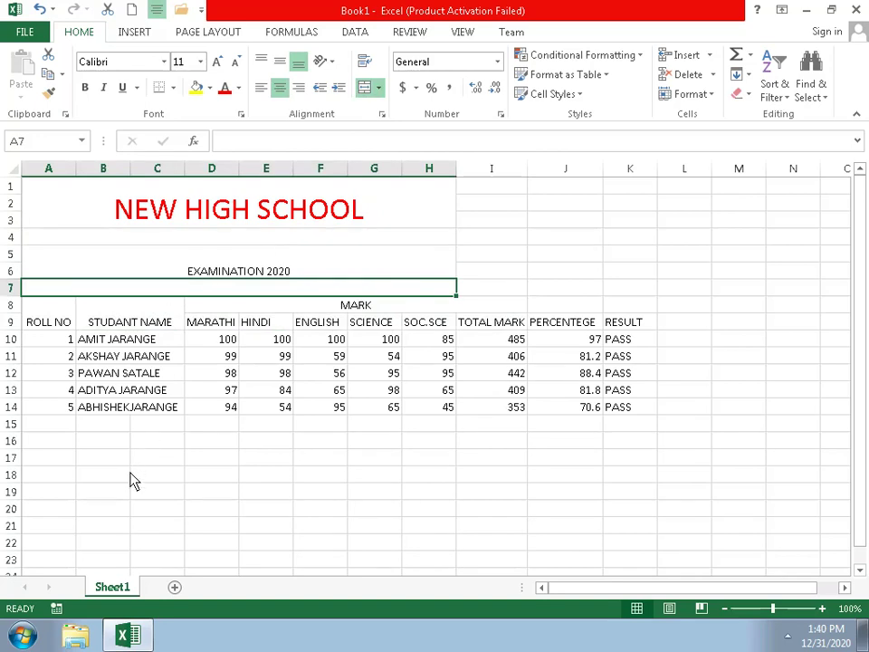
Step: Merge the empty blocks I1:K3 and I4:K7 beside the headings
mouse_move(505, 188)
mouse_down()
mouse_move(510, 209)
mouse_move(612, 227)
mouse_up()
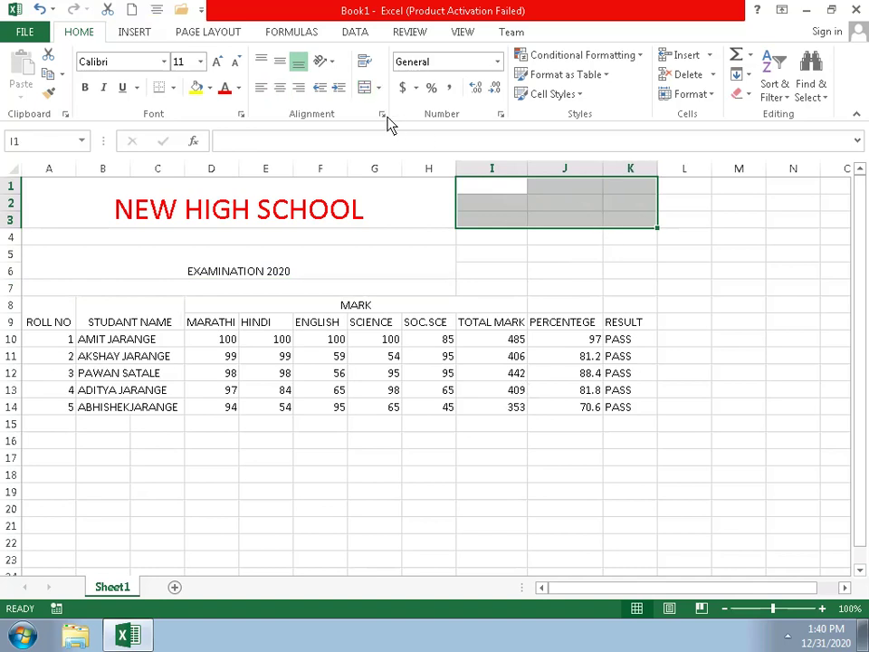
click(362, 92)
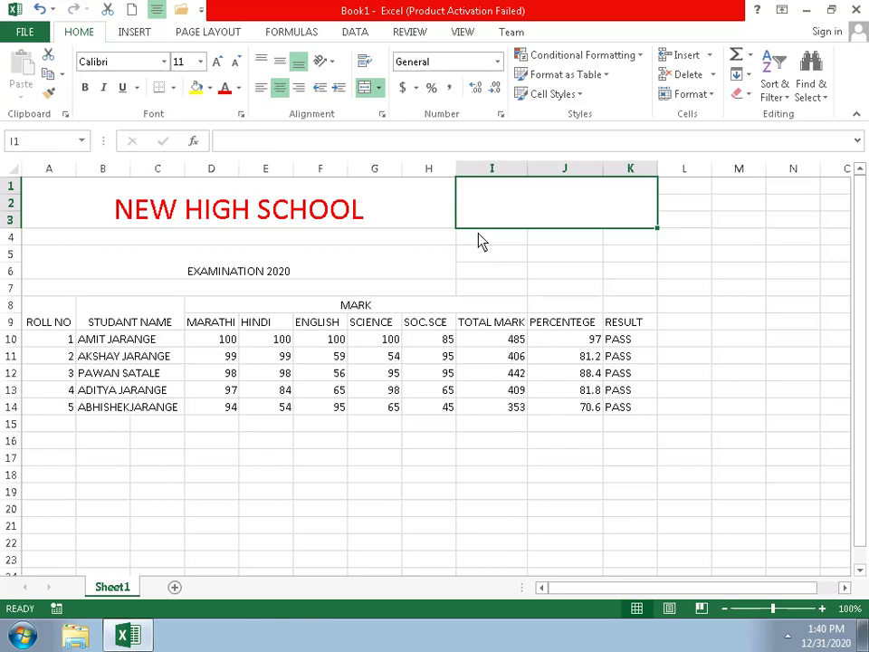
mouse_move(483, 242)
mouse_down()
mouse_move(487, 273)
mouse_move(621, 283)
mouse_move(625, 300)
mouse_up()
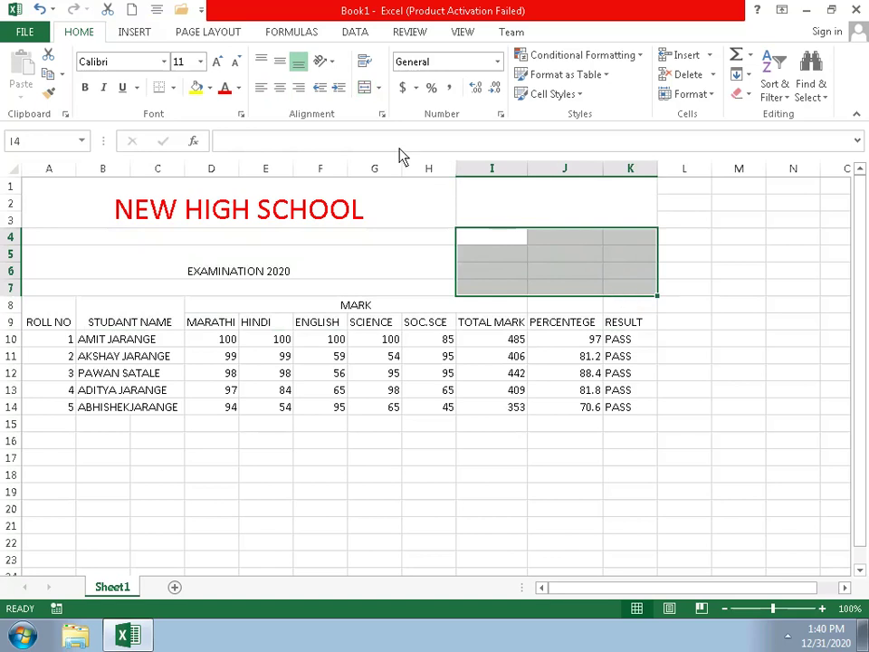
click(363, 89)
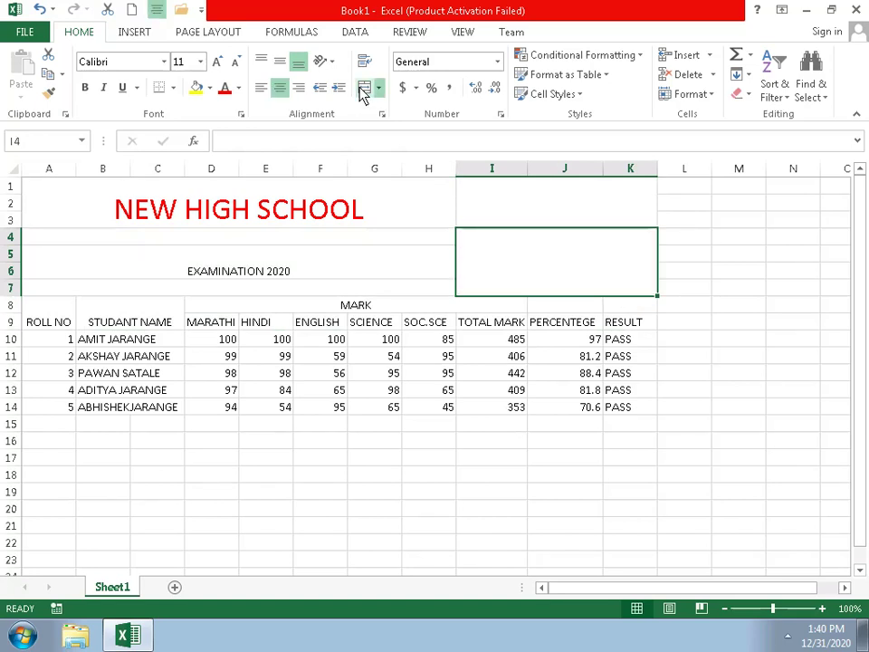
click(445, 265)
click(458, 242)
click(454, 243)
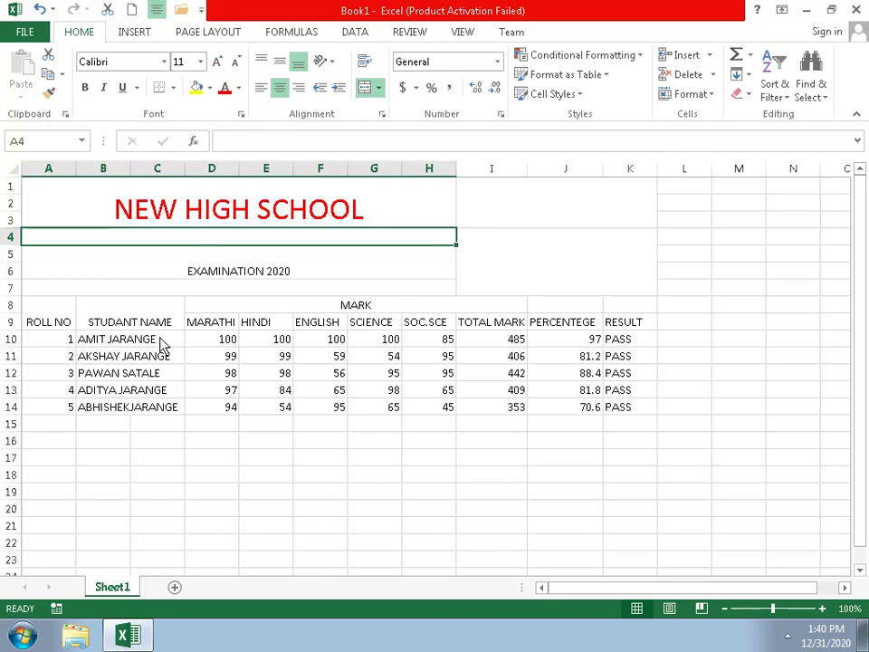
mouse_move(40, 319)
mouse_down()
mouse_move(51, 362)
mouse_move(322, 404)
mouse_move(533, 414)
mouse_move(625, 405)
mouse_up()
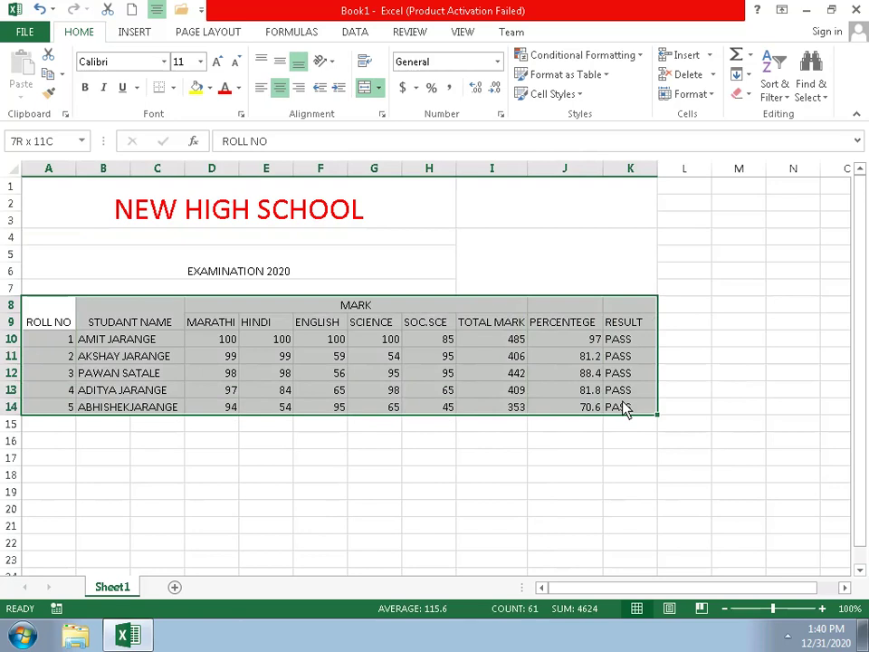
Step: Centre the A8:K14 table contents both vertically and horizontally
click(286, 64)
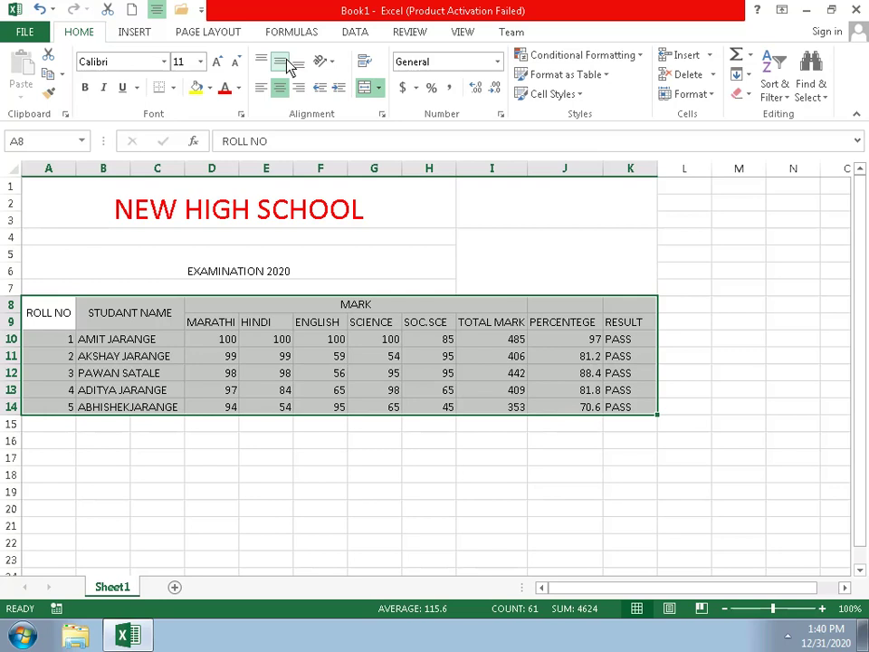
click(282, 90)
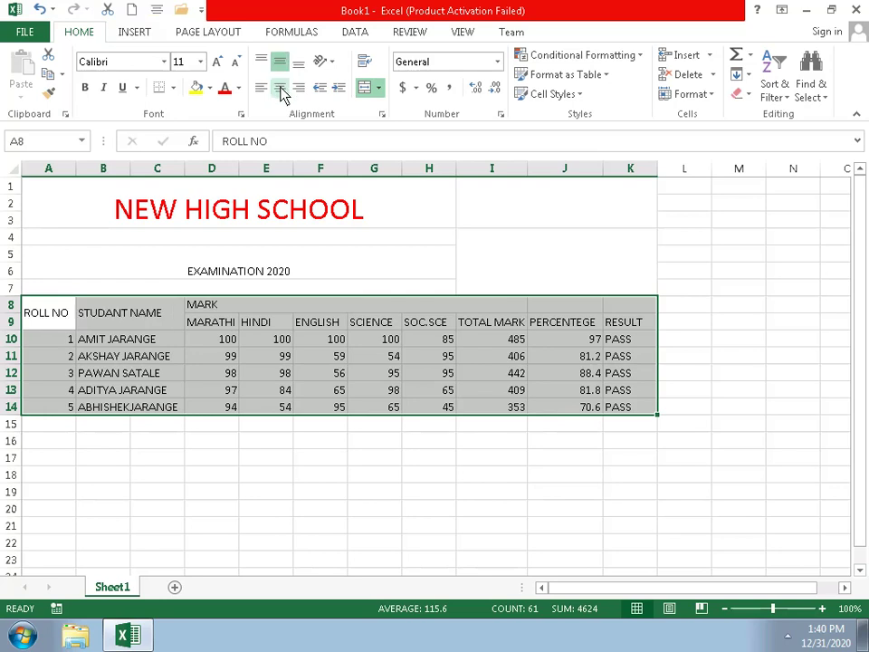
click(282, 90)
click(301, 90)
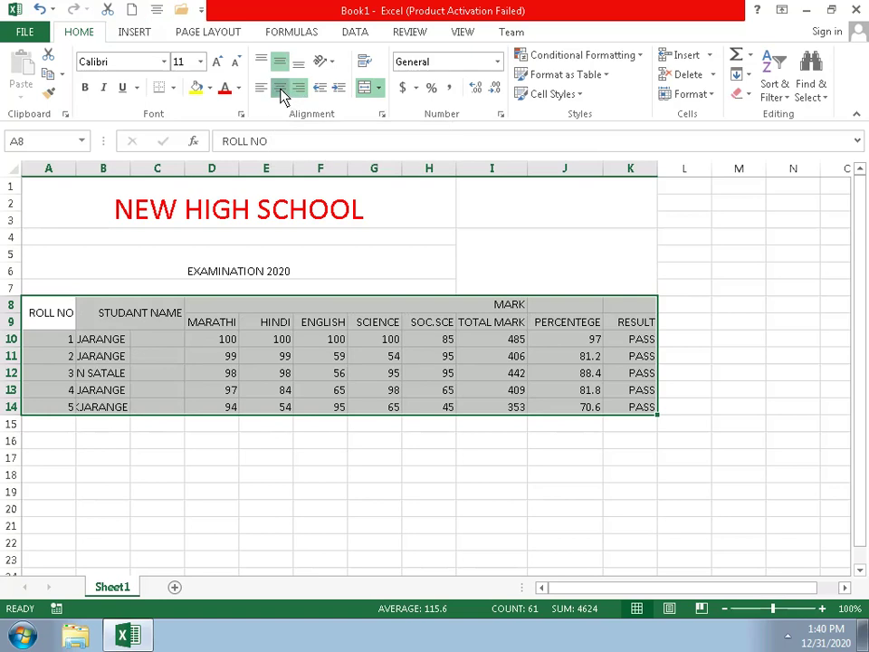
click(282, 90)
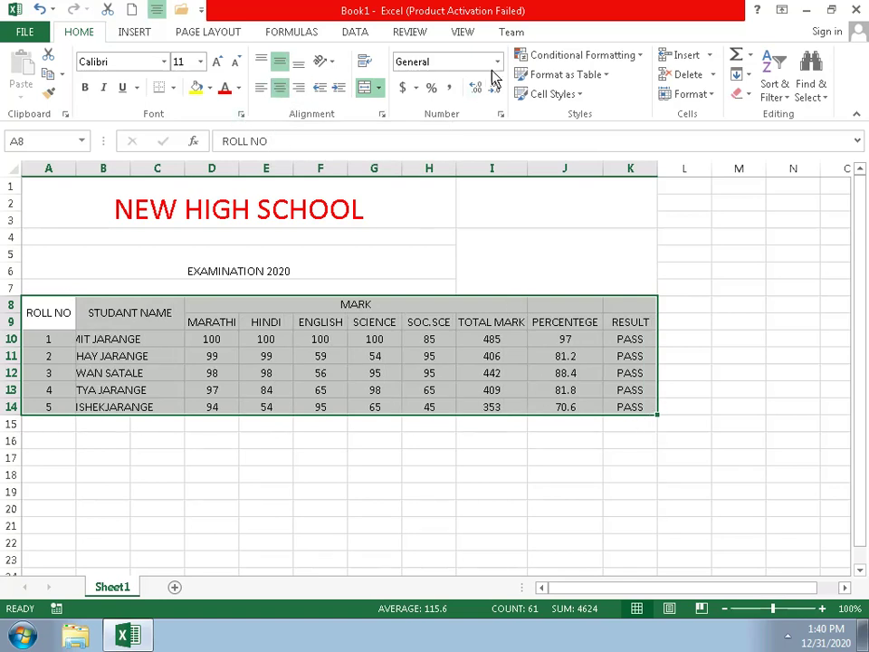
Step: Format A8:K14 as a light-blue table without headers, creating Table1 with Column1–Column11 headers
click(563, 76)
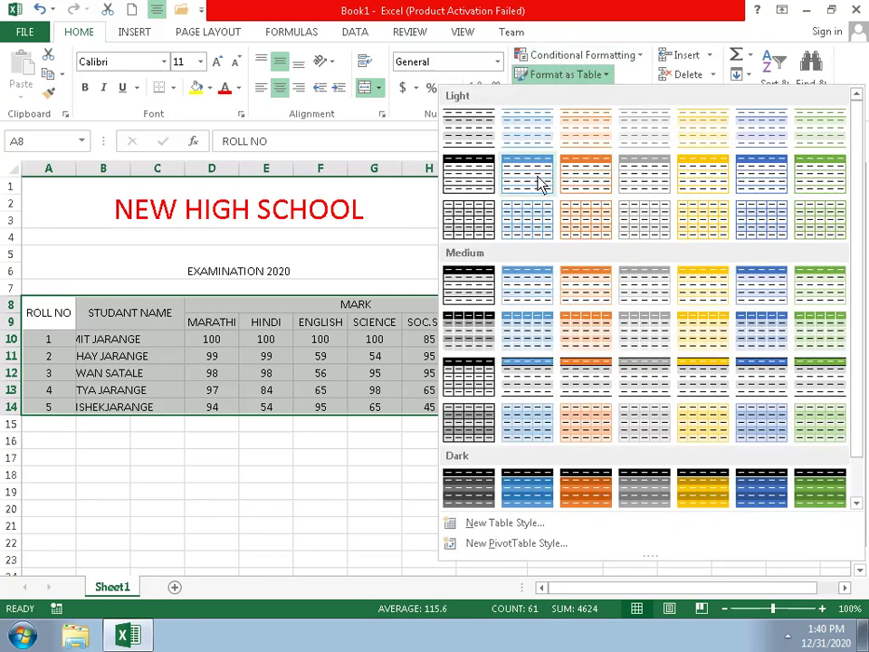
click(536, 223)
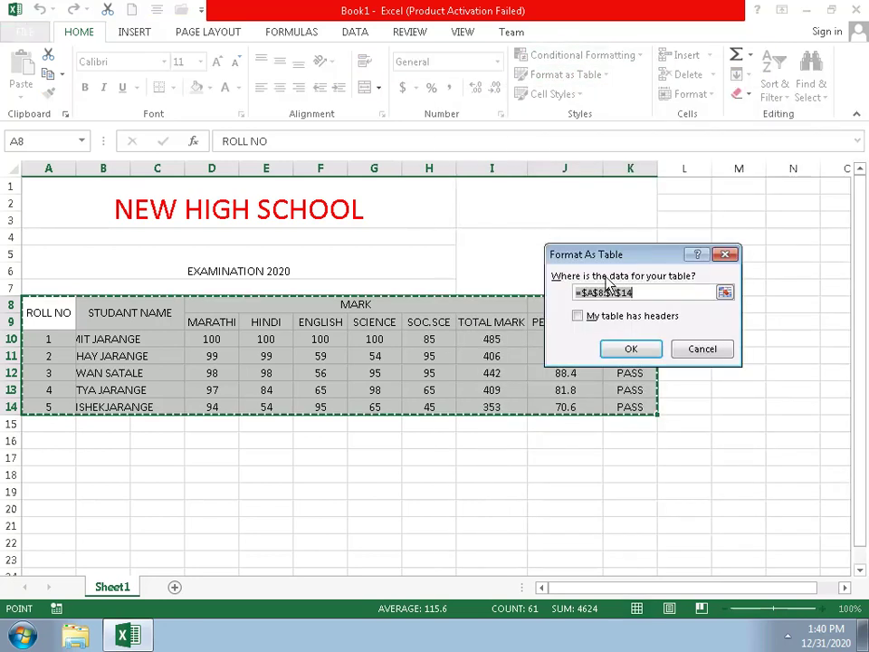
click(632, 349)
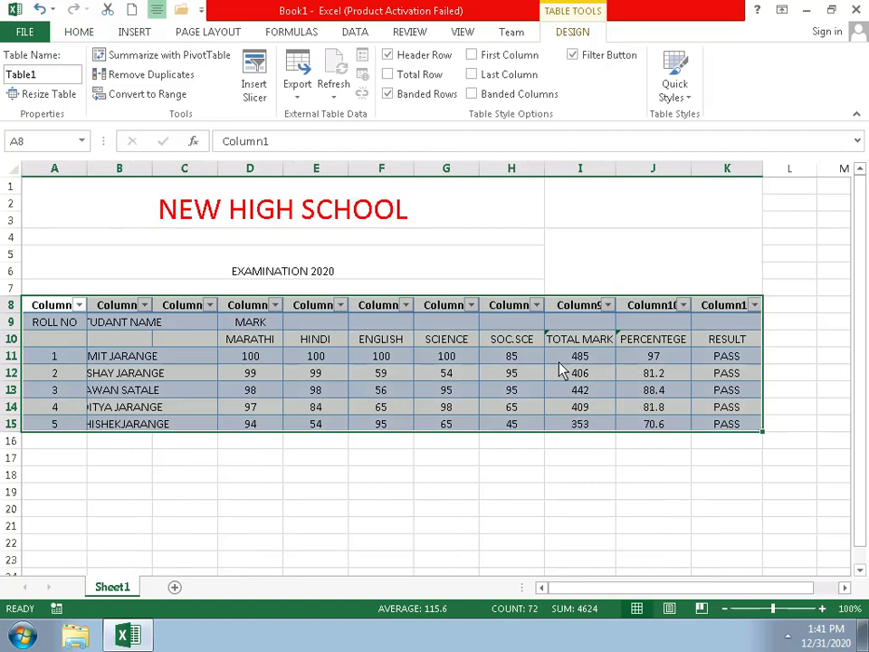
click(585, 238)
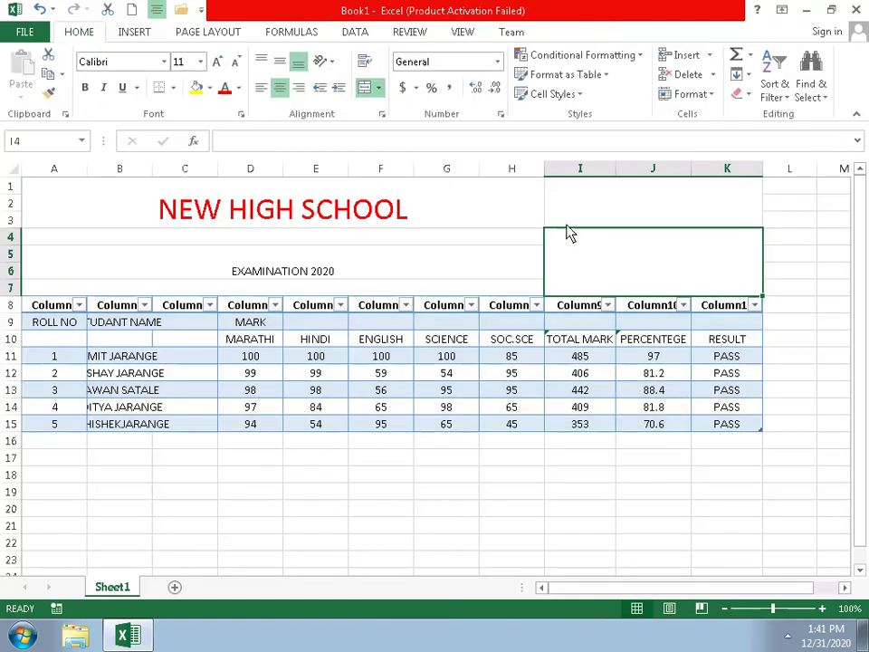
click(580, 219)
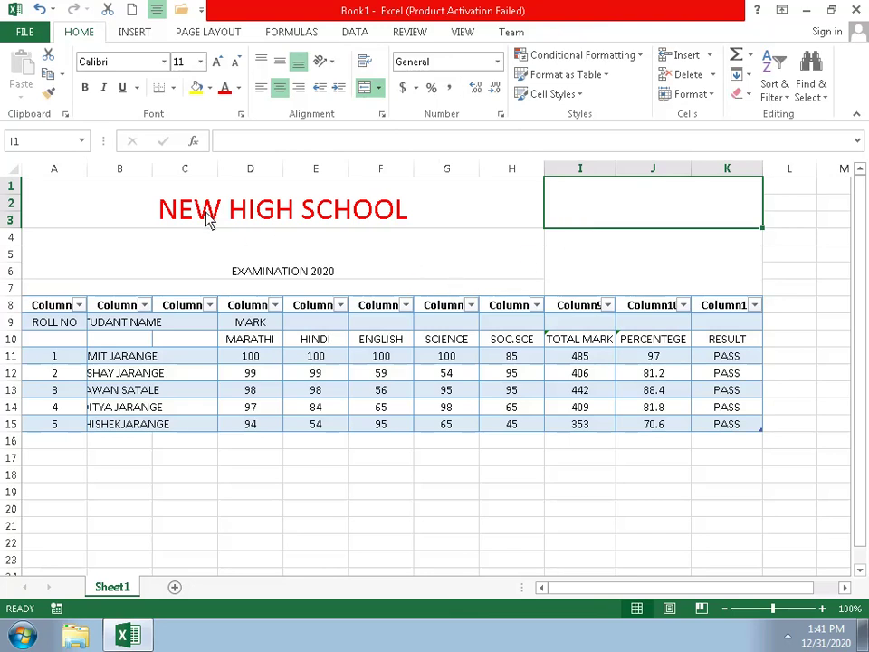
Step: Fill the merged NEW HIGH SCHOOL title cell yellow
click(122, 218)
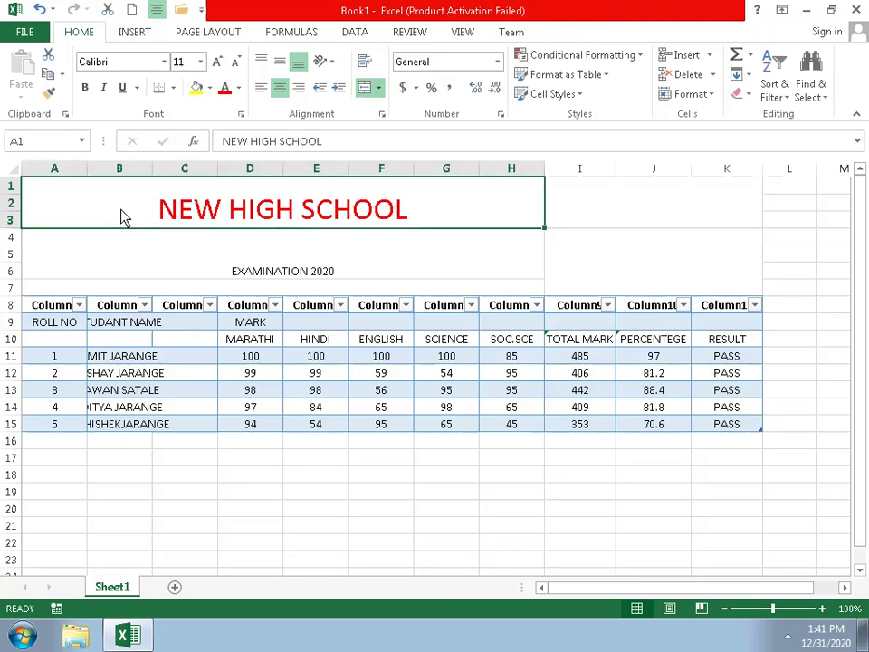
click(209, 88)
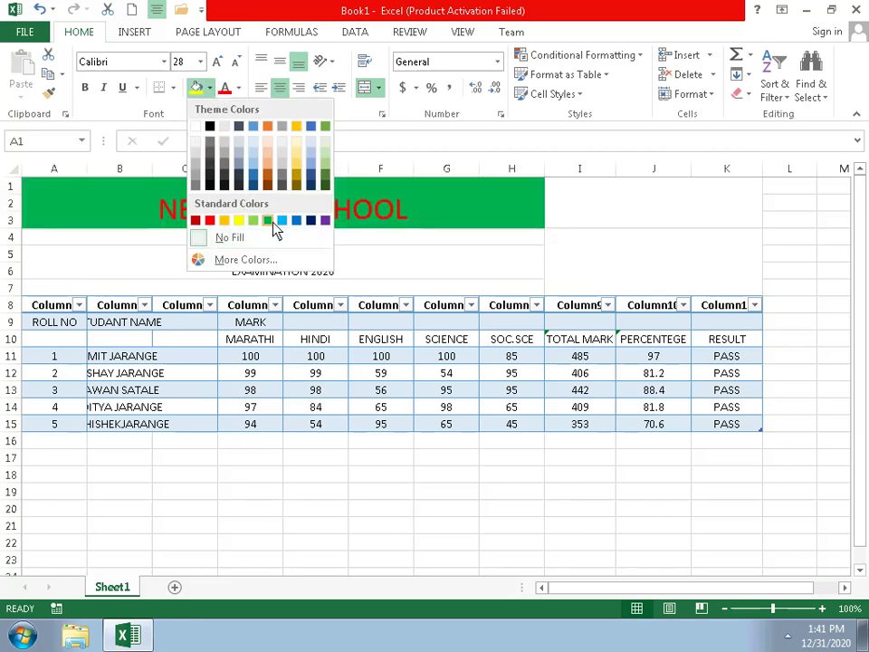
click(238, 221)
Step: Fill the merged EXAMINATION 2020 band orange
click(226, 268)
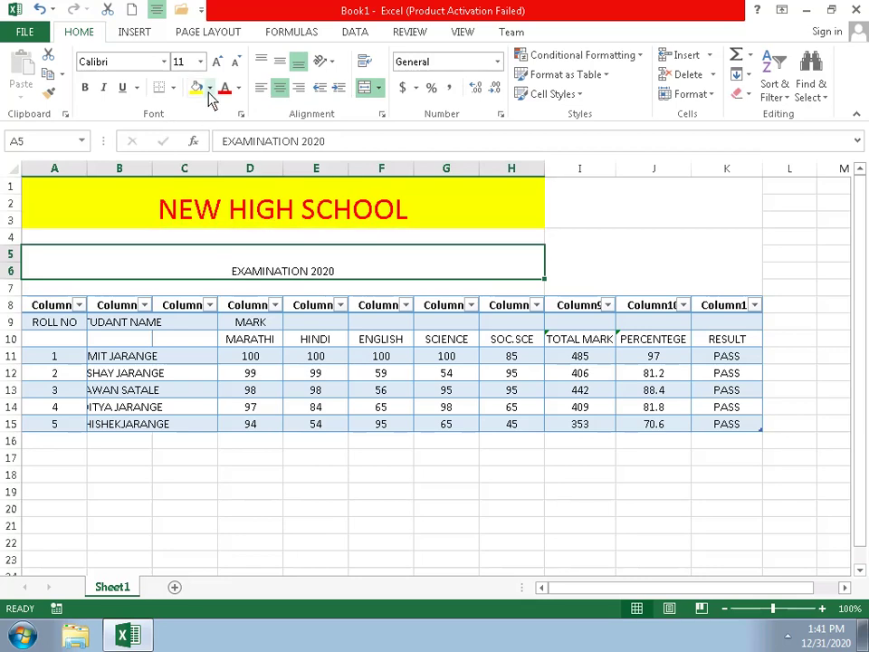
click(210, 87)
click(224, 221)
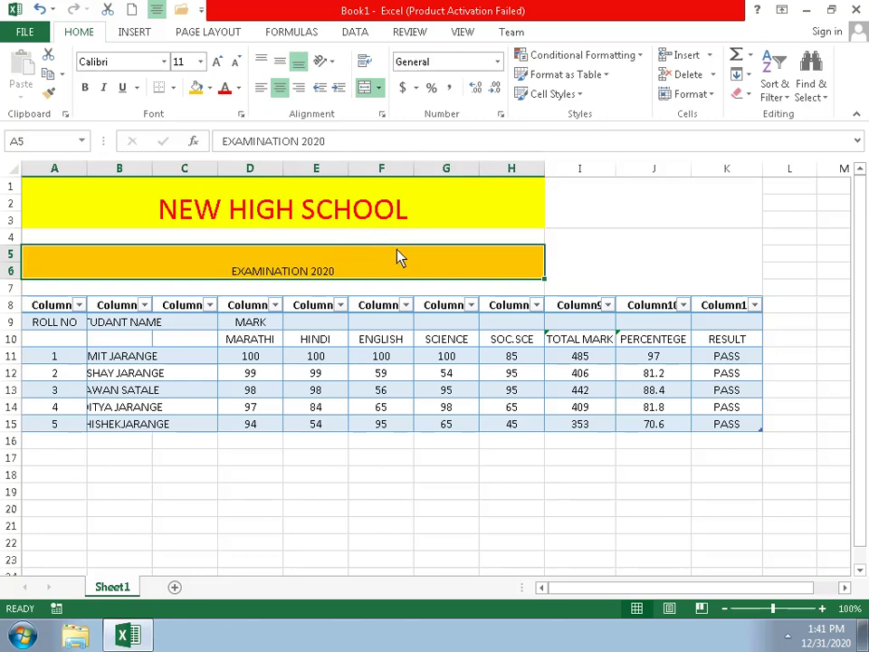
click(584, 218)
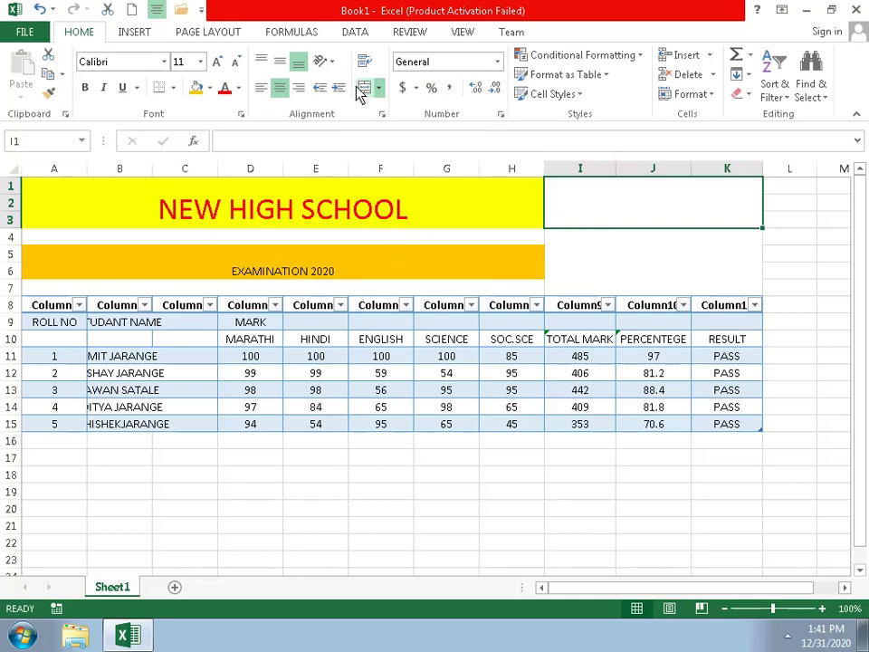
Step: Fill I1:K3 yellow to extend the title band
click(211, 89)
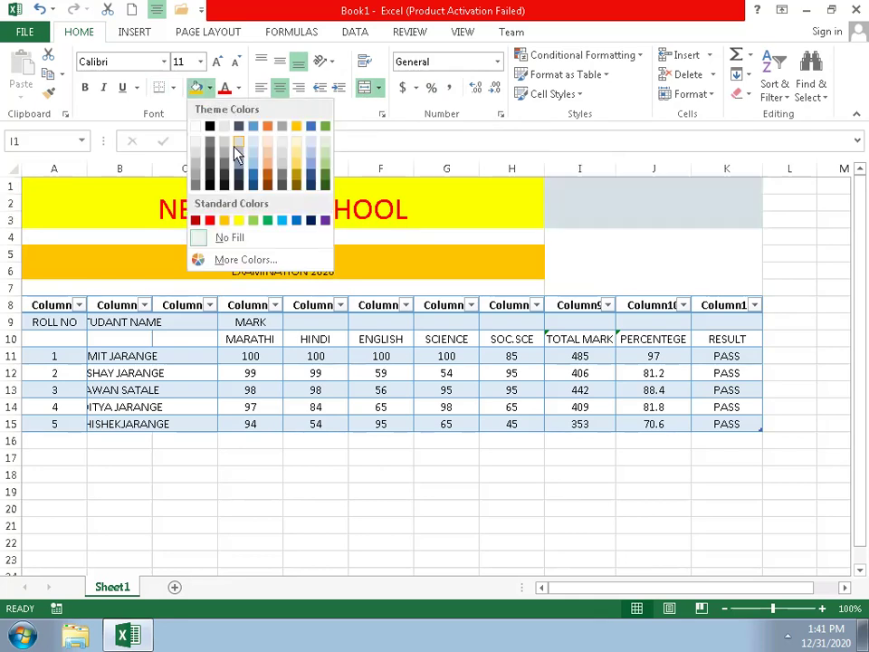
click(238, 221)
click(580, 283)
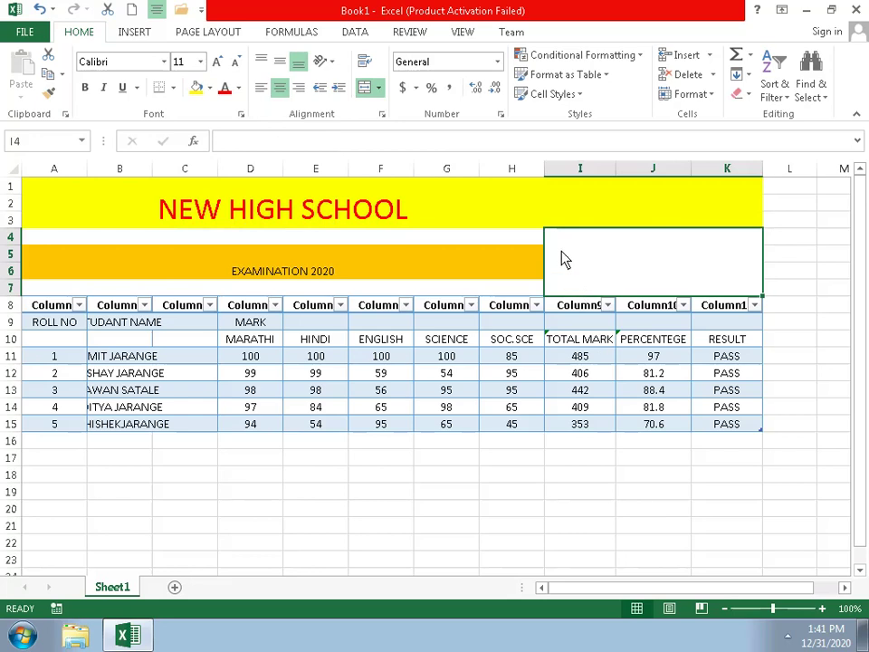
click(210, 88)
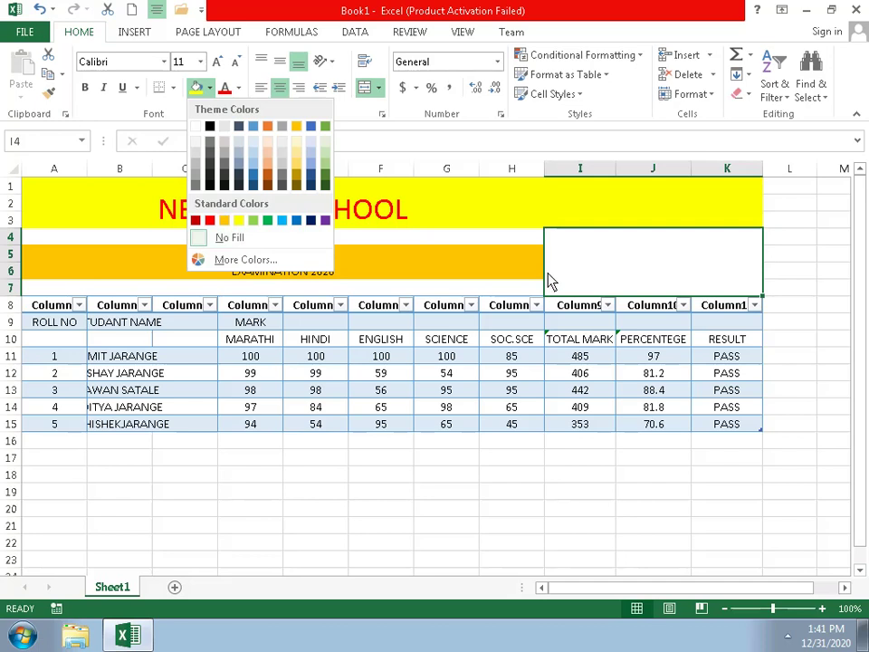
click(711, 244)
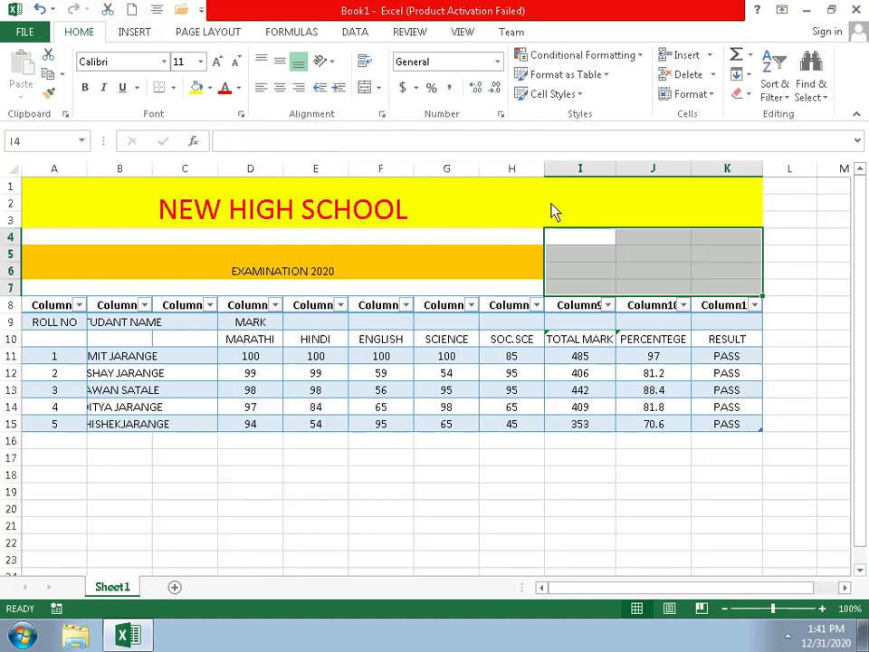
Step: Merge I5:K6 and fill it orange to extend the exam band
click(570, 255)
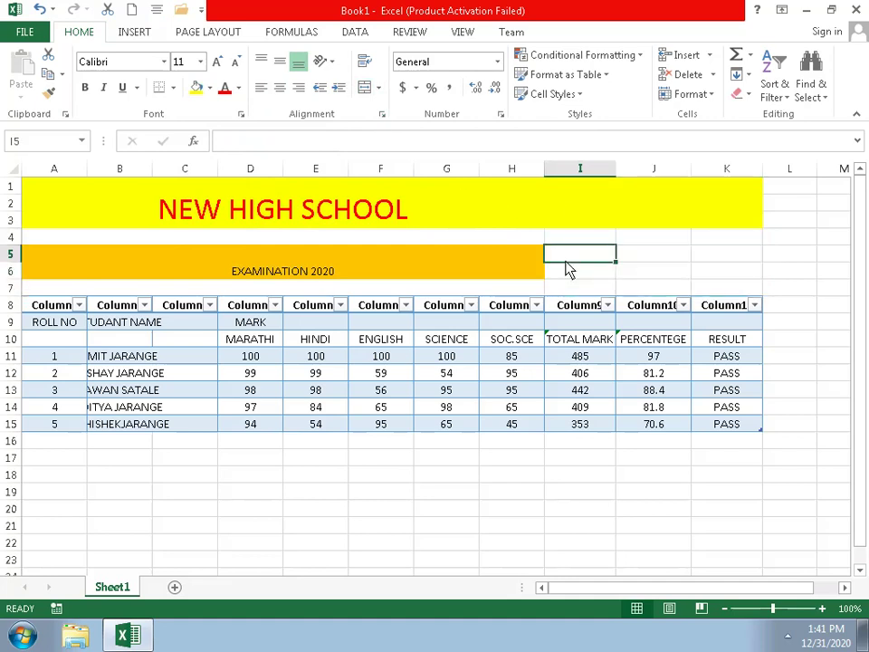
drag(566, 266, 707, 276)
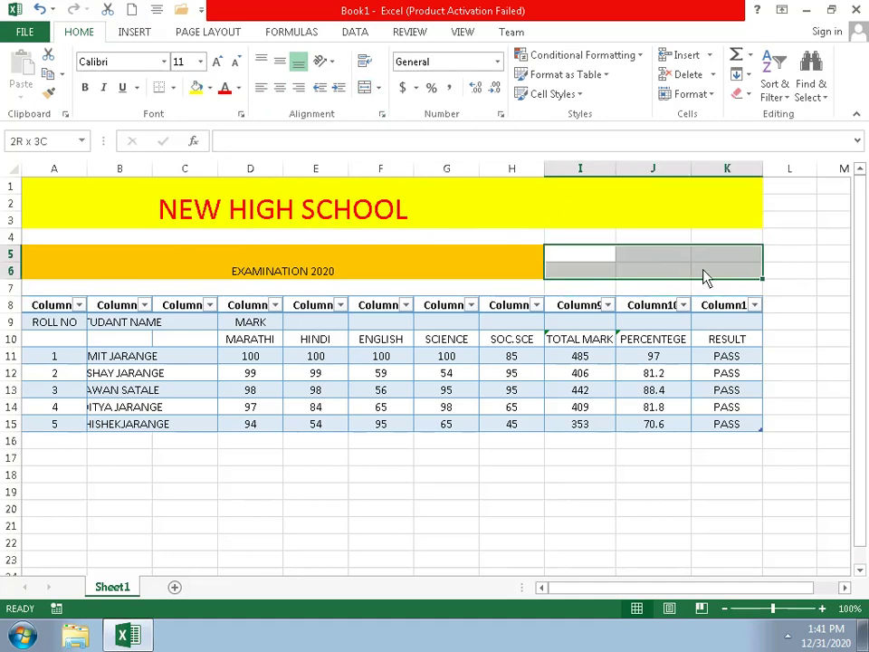
click(365, 87)
click(198, 87)
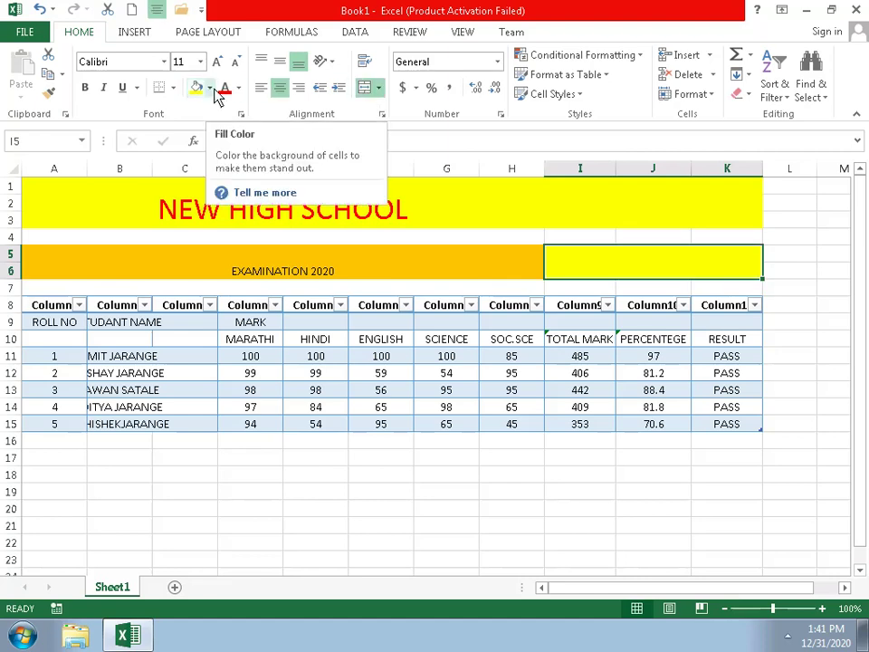
click(211, 89)
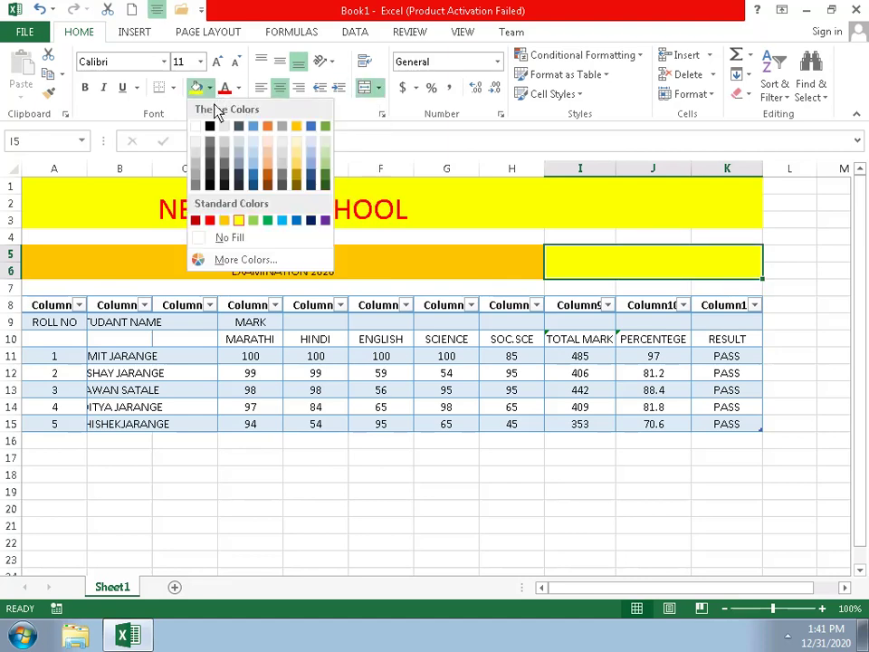
click(225, 221)
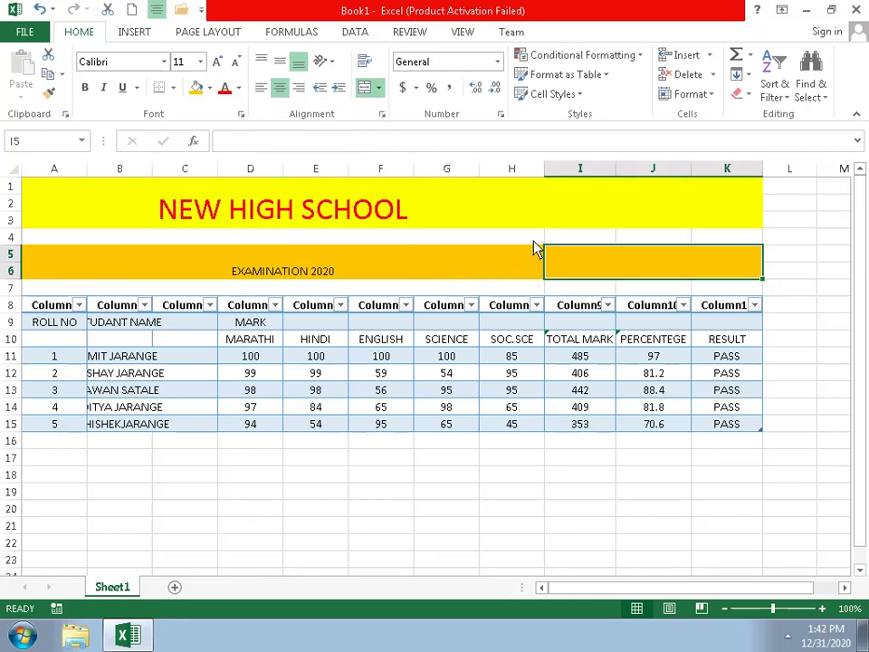
drag(538, 239, 698, 248)
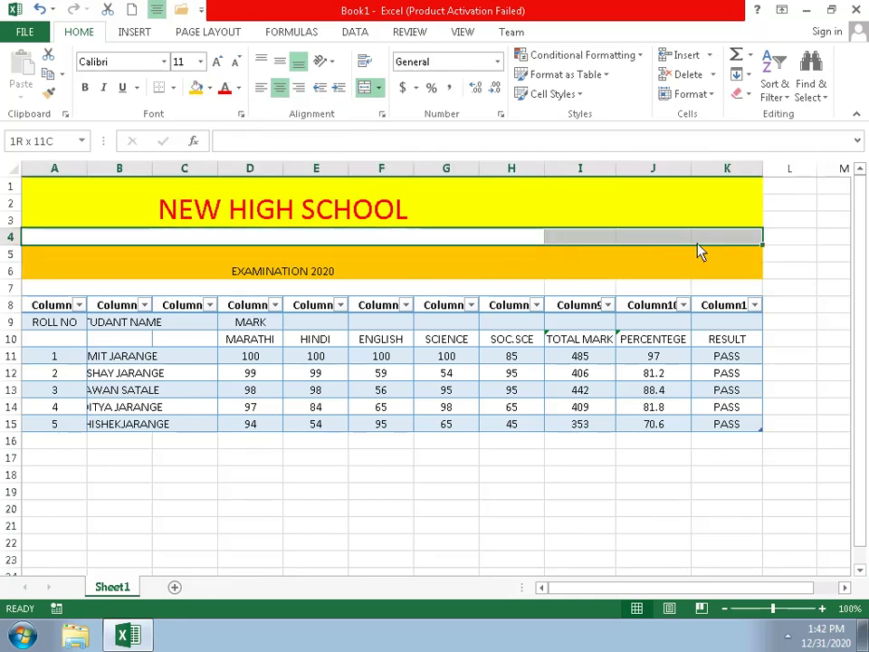
Step: Merge blank rows 4 and 7 across columns A–K, then open the print preview
click(367, 91)
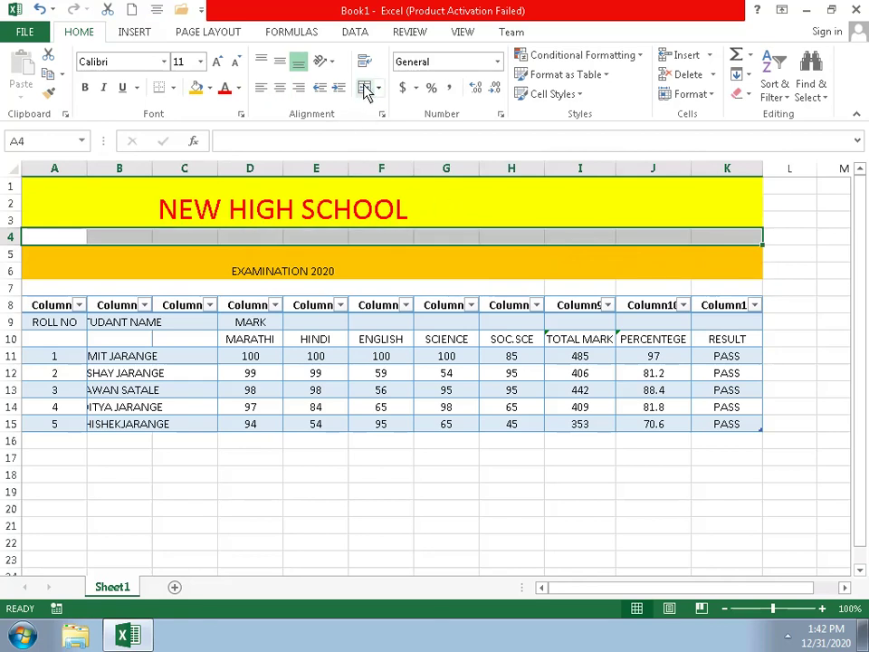
click(363, 87)
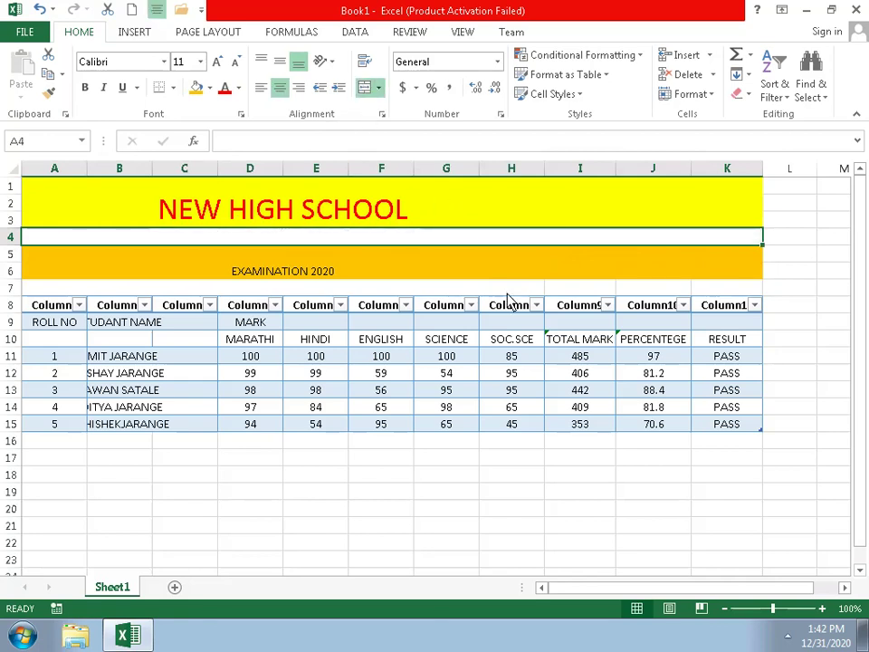
mouse_move(533, 291)
mouse_down()
mouse_move(661, 319)
mouse_move(708, 290)
mouse_up()
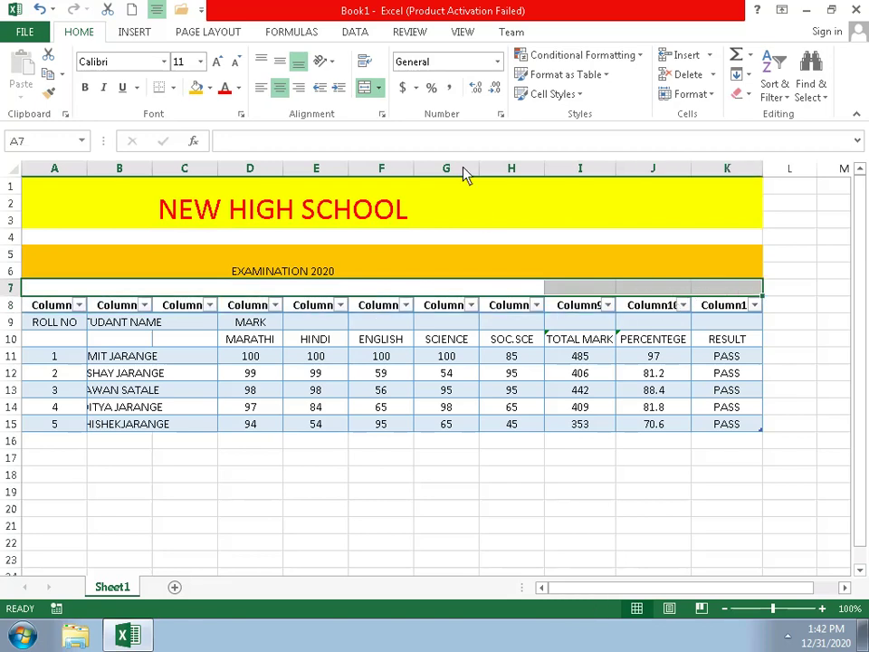
click(363, 88)
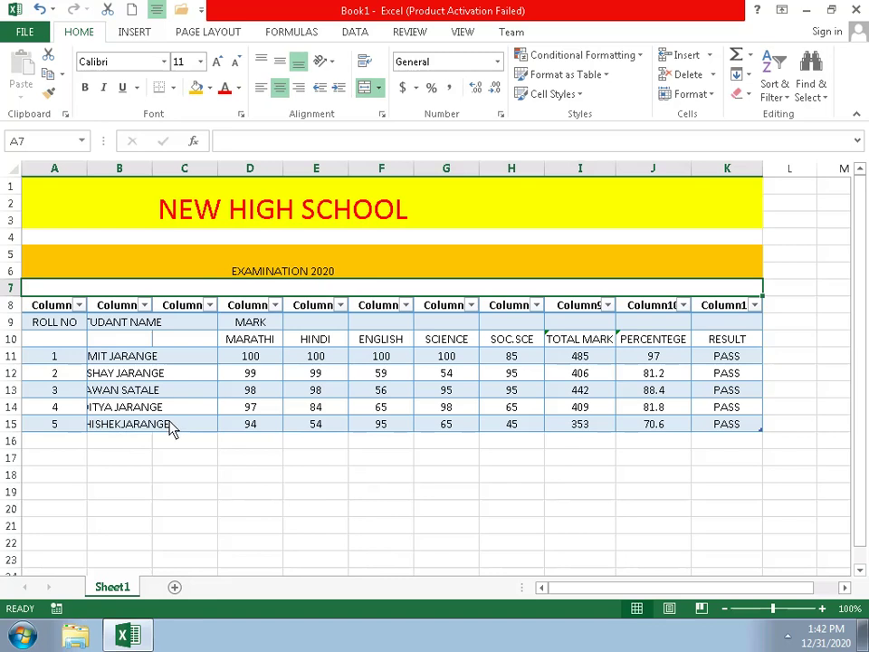
key(ctrl+p)
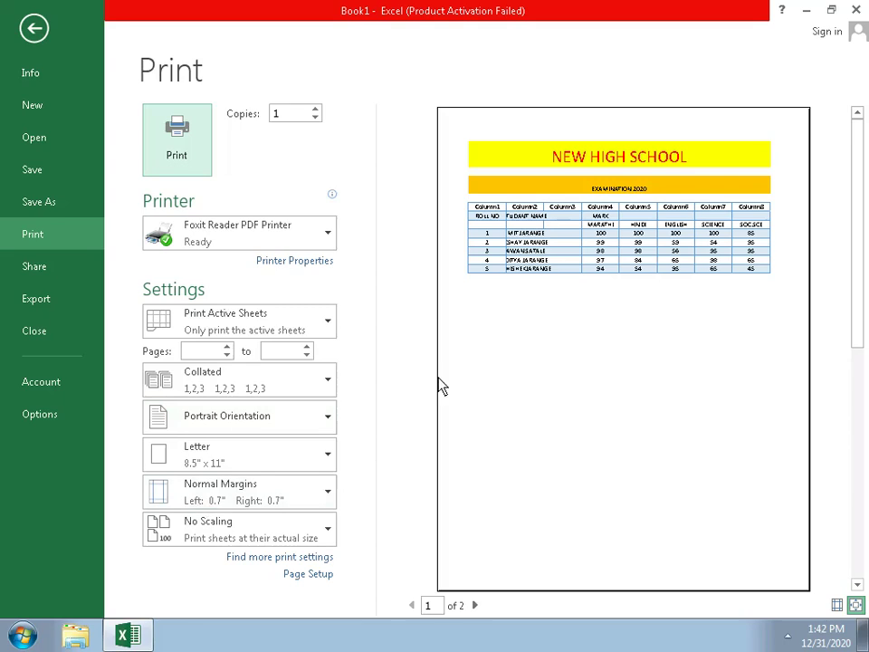
Step: Leave the Print screen and return to the mark sheet worksheet
click(535, 365)
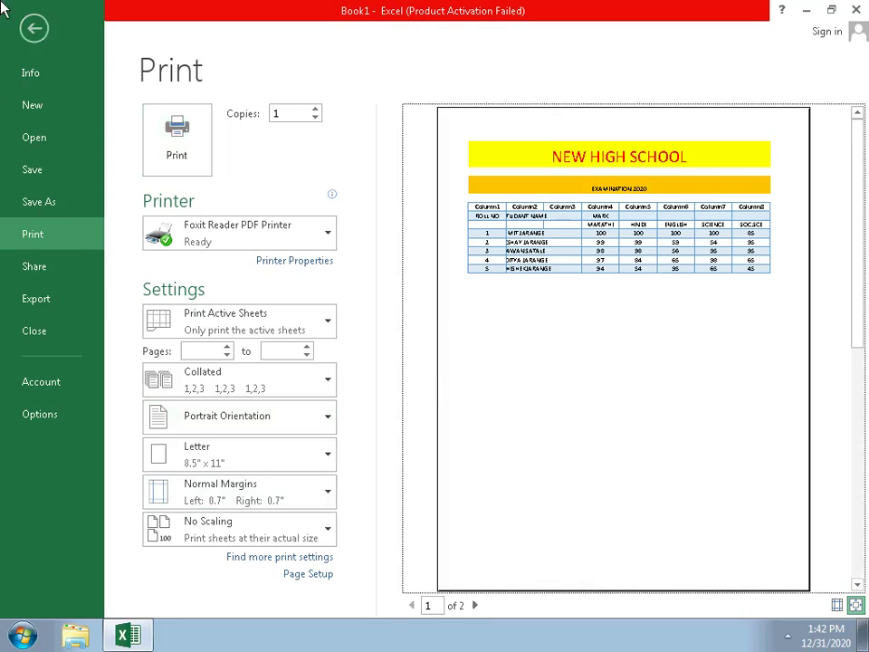
click(33, 31)
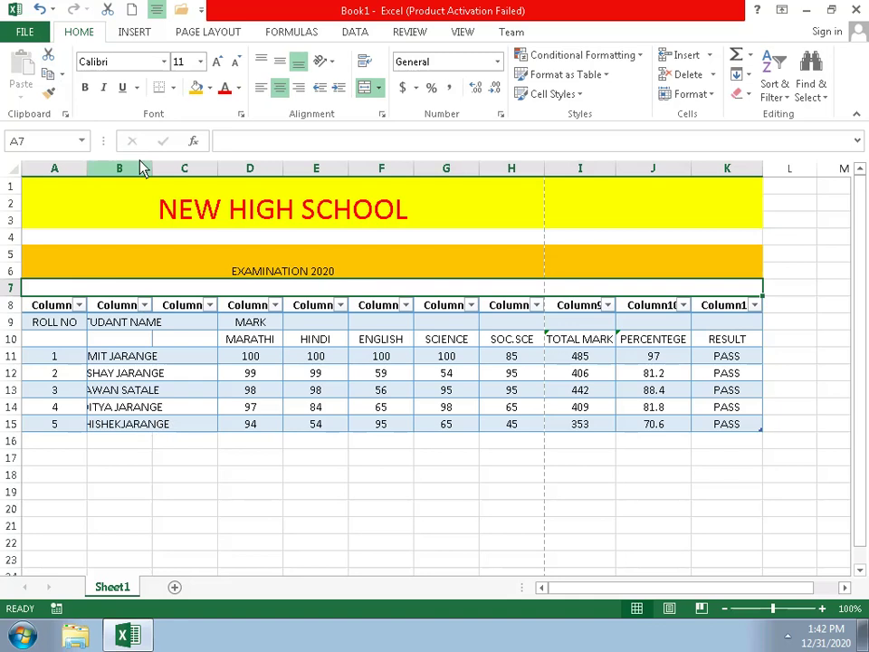
Step: Apply All Borders to the blank row 7 strip, then reopen the print preview
click(173, 88)
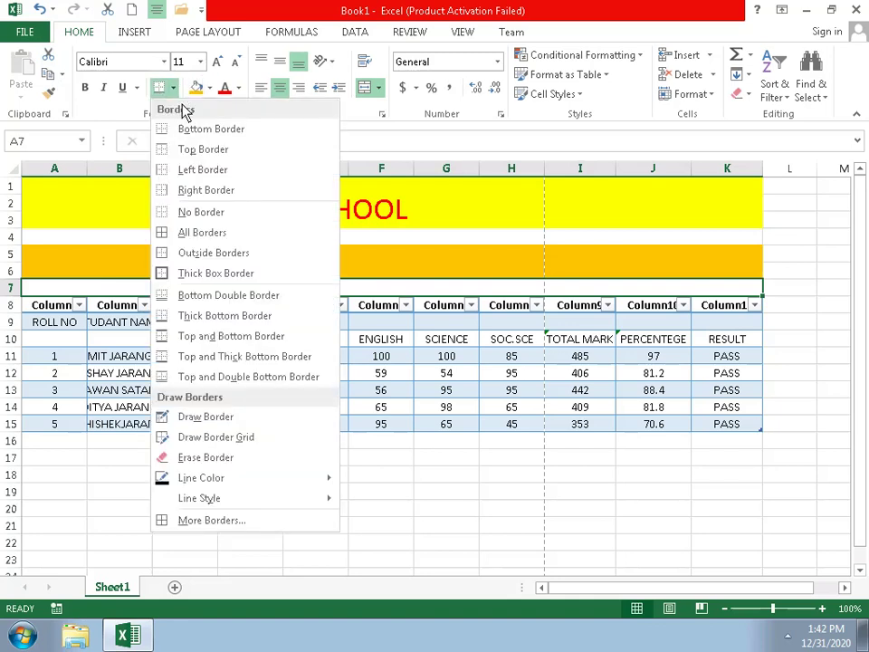
click(195, 234)
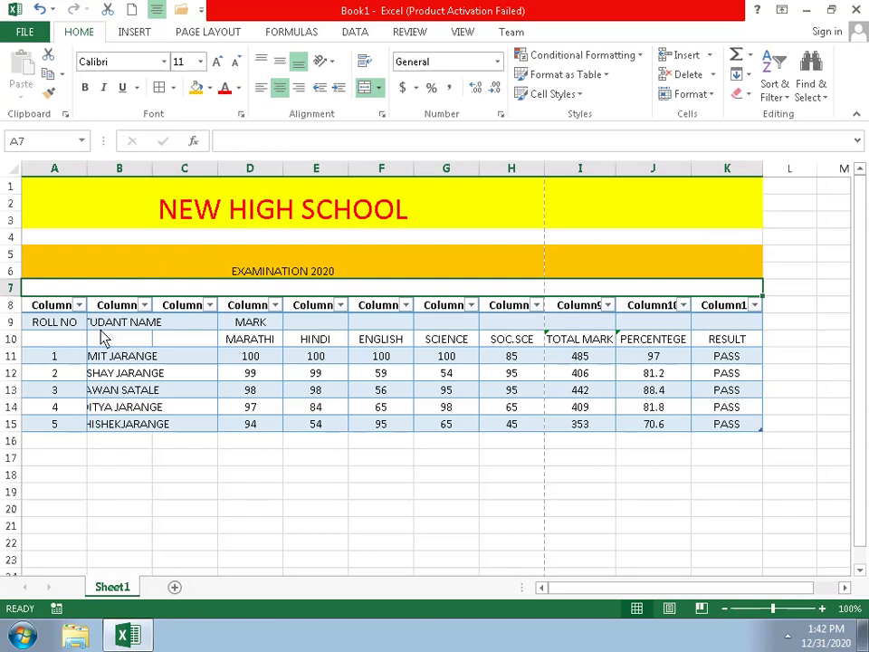
key(ctrl+p)
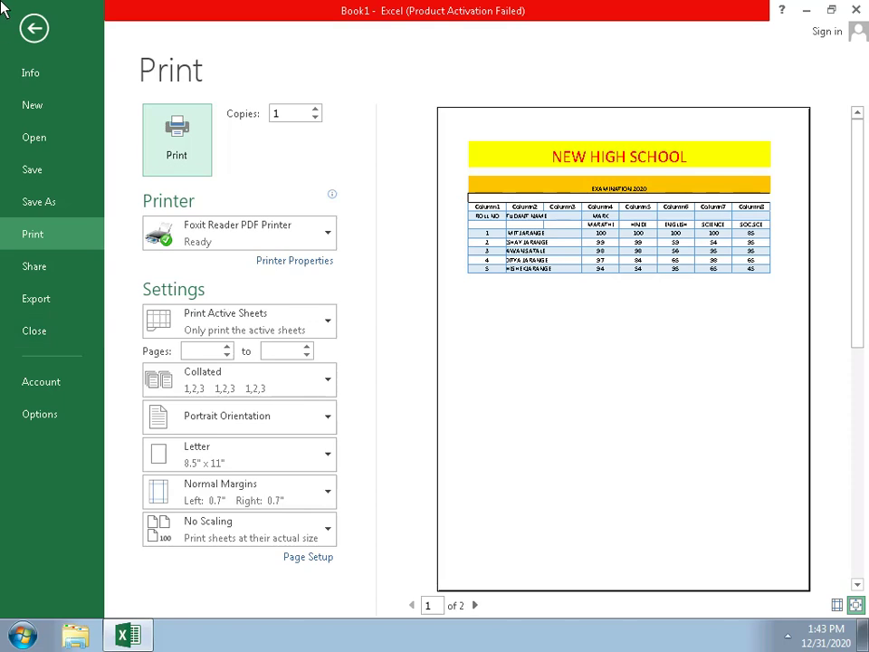
Step: Return to the bordered mark sheet, check J14's percentage formula, and show the hidden taskbar icons
click(35, 28)
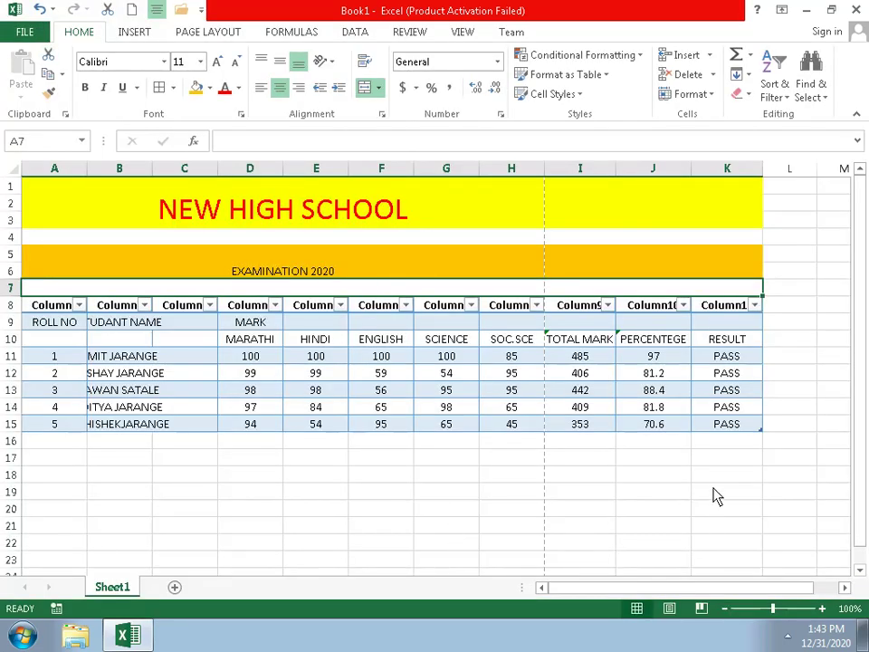
click(658, 407)
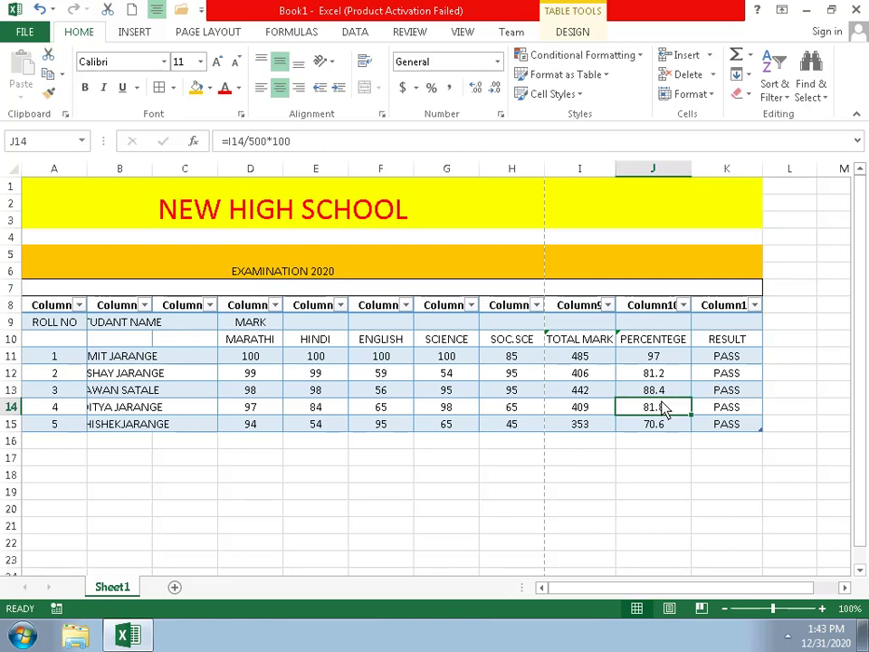
click(686, 480)
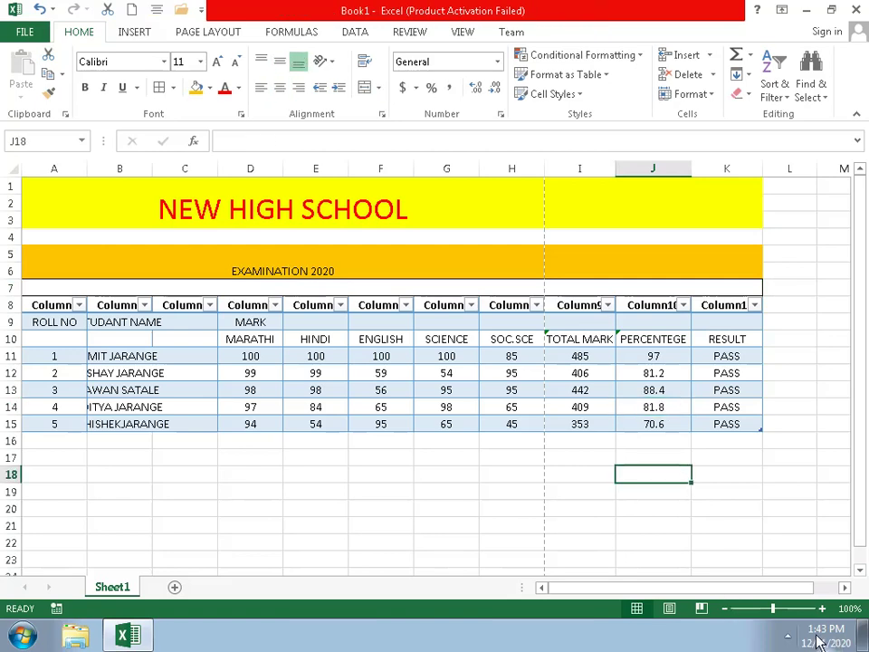
click(787, 638)
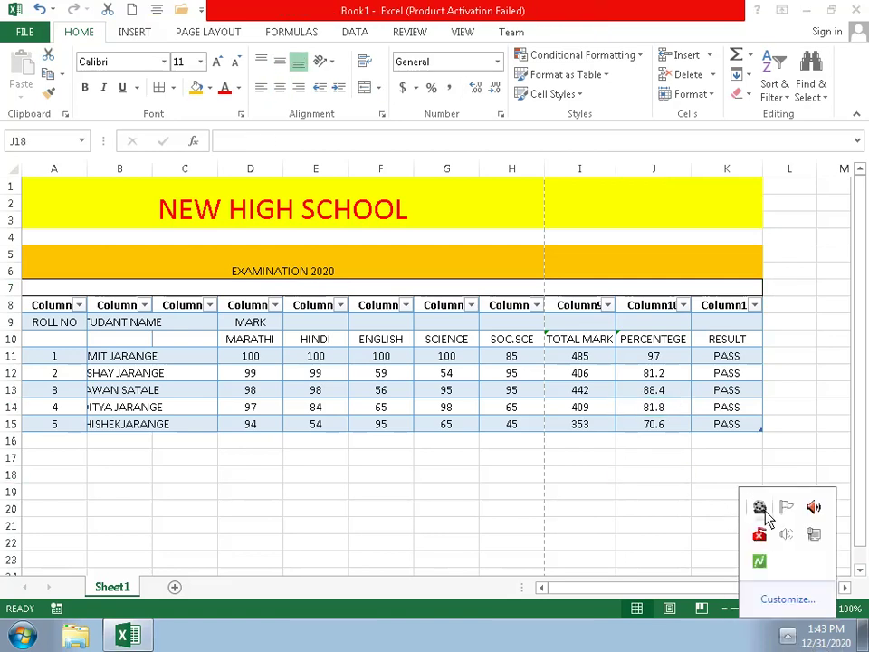